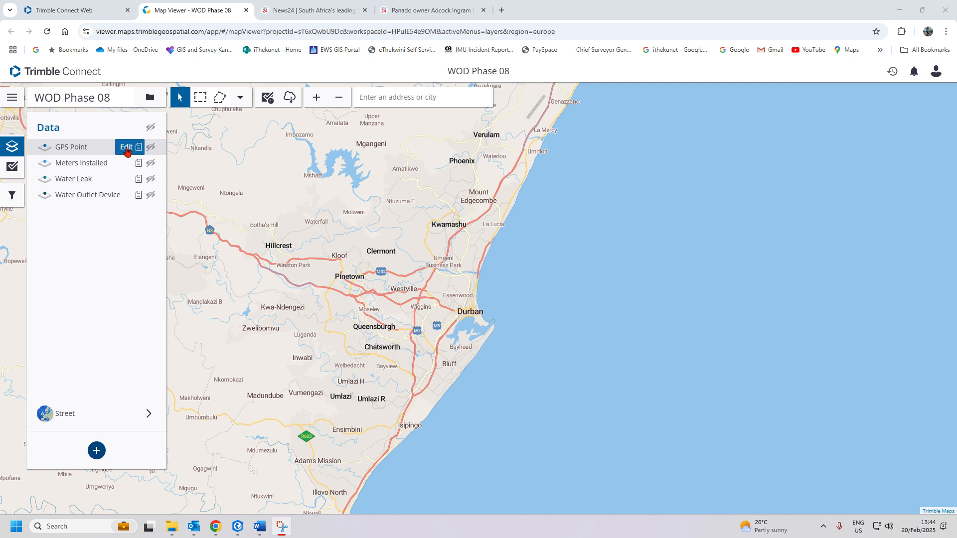
- Open the GPS Point template in the editor and scroll through its locked field list
{"action": "left_click", "coordinate": [126, 148]}
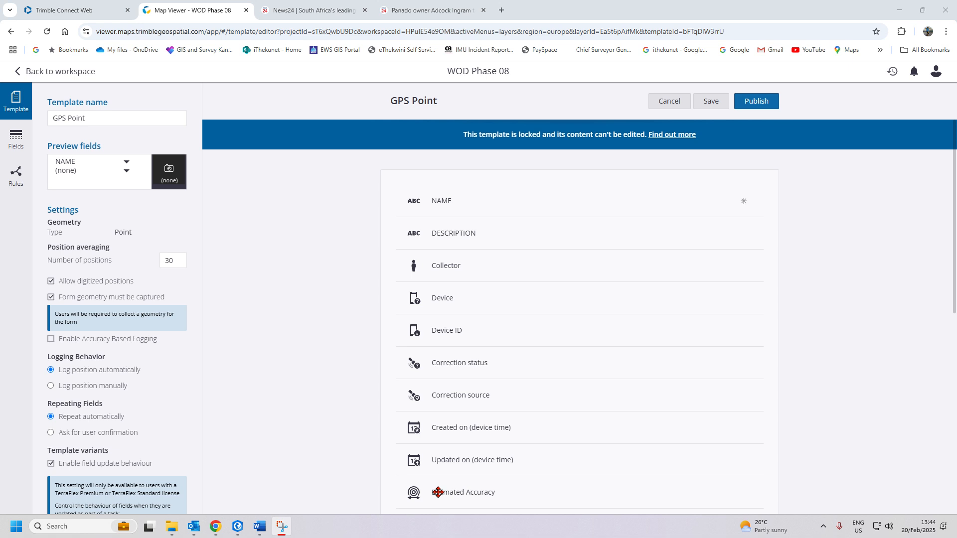
{"action": "scroll", "coordinate": [427, 329], "scroll_direction": "down", "scroll_amount": 8}
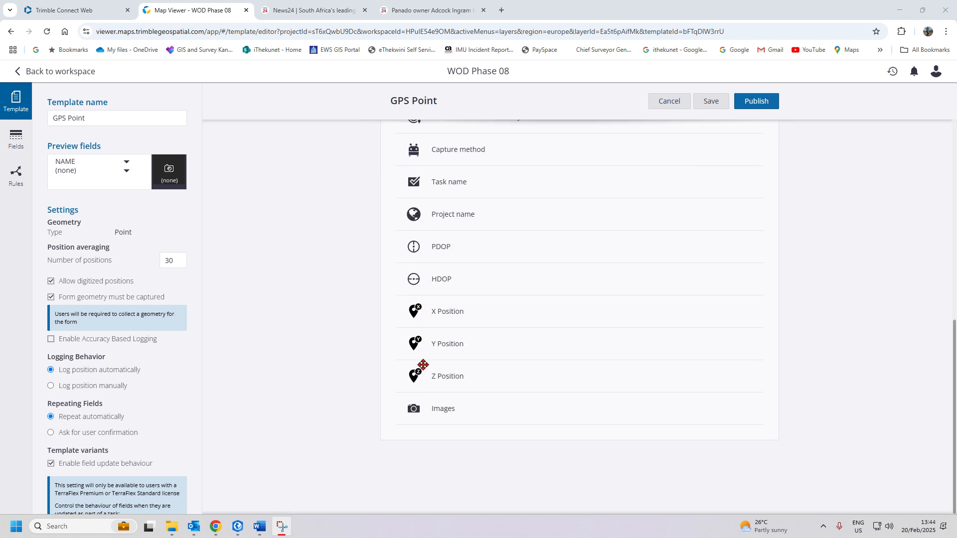
{"action": "scroll", "coordinate": [423, 365], "scroll_direction": "up", "scroll_amount": 10}
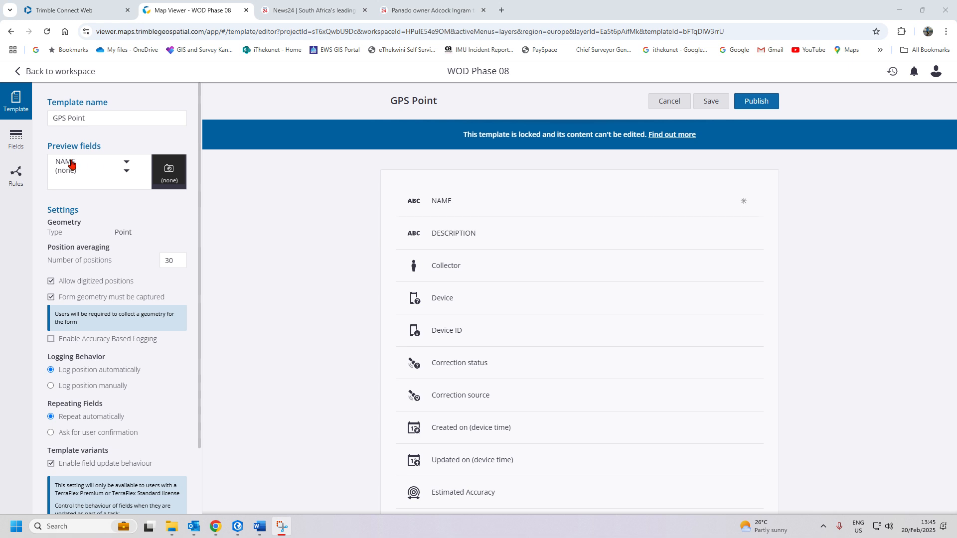
{"action": "left_click", "coordinate": [125, 173]}
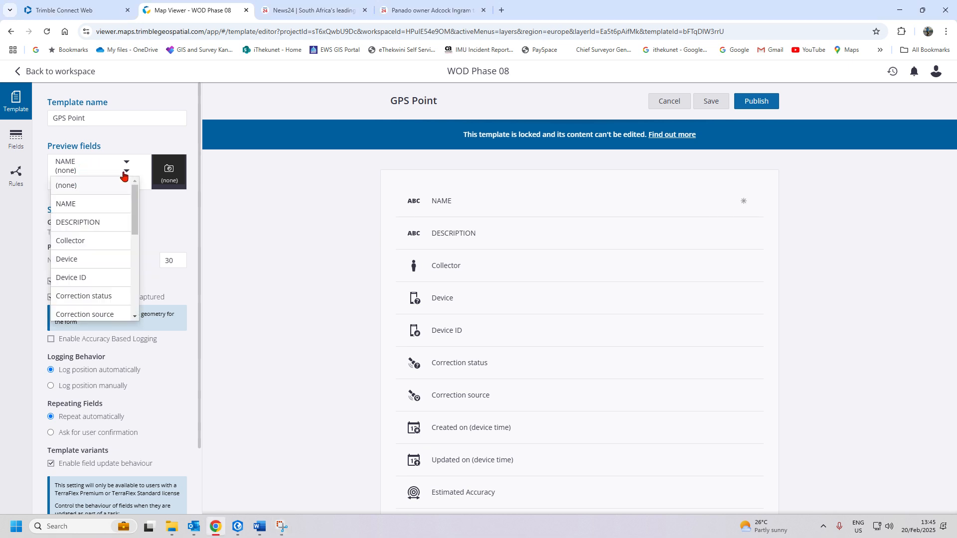
{"action": "left_click", "coordinate": [81, 164]}
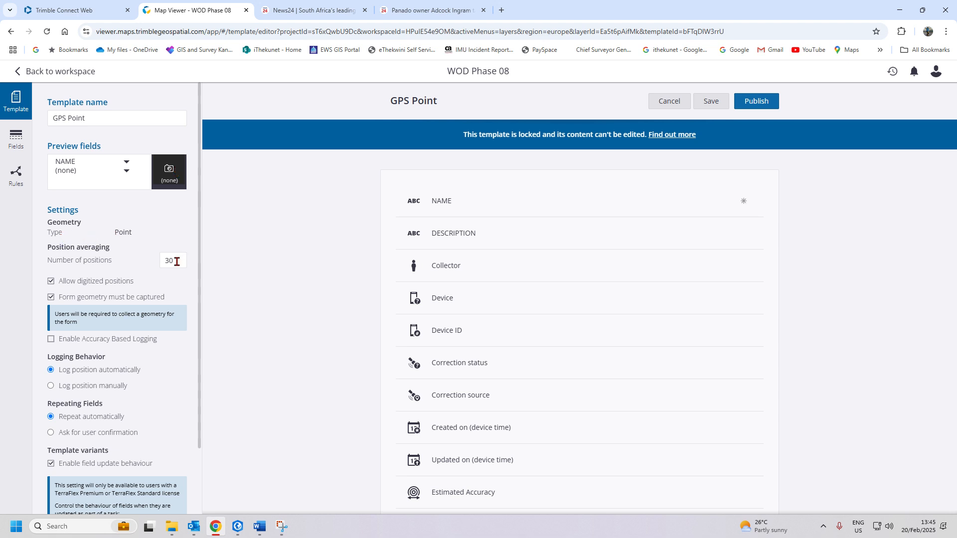
{"action": "scroll", "coordinate": [176, 262], "scroll_direction": "down", "scroll_amount": 2}
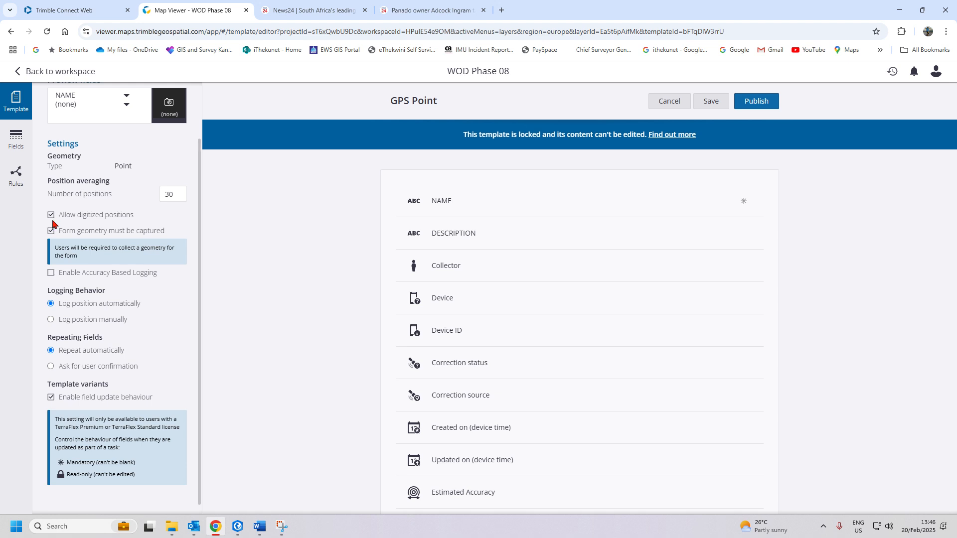
{"action": "scroll", "coordinate": [71, 341], "scroll_direction": "down", "scroll_amount": 1}
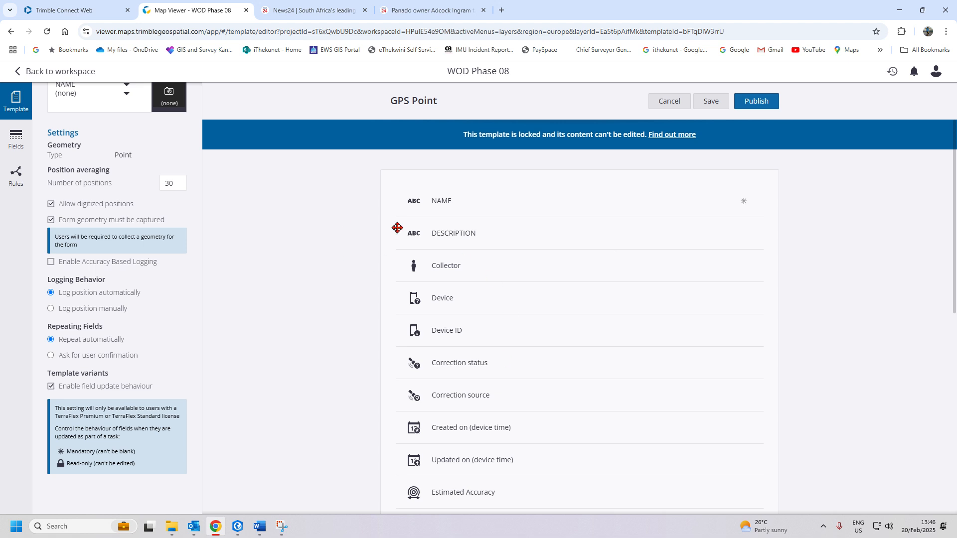
{"action": "scroll", "coordinate": [167, 217], "scroll_direction": "up", "scroll_amount": 2}
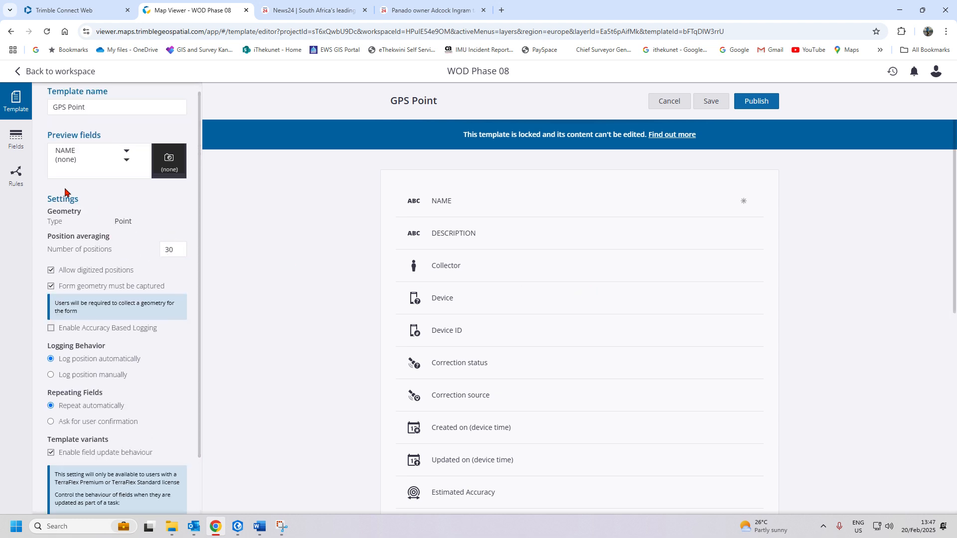
- Browse the field-type palette and the full list of available auto fields
{"action": "left_click", "coordinate": [17, 139]}
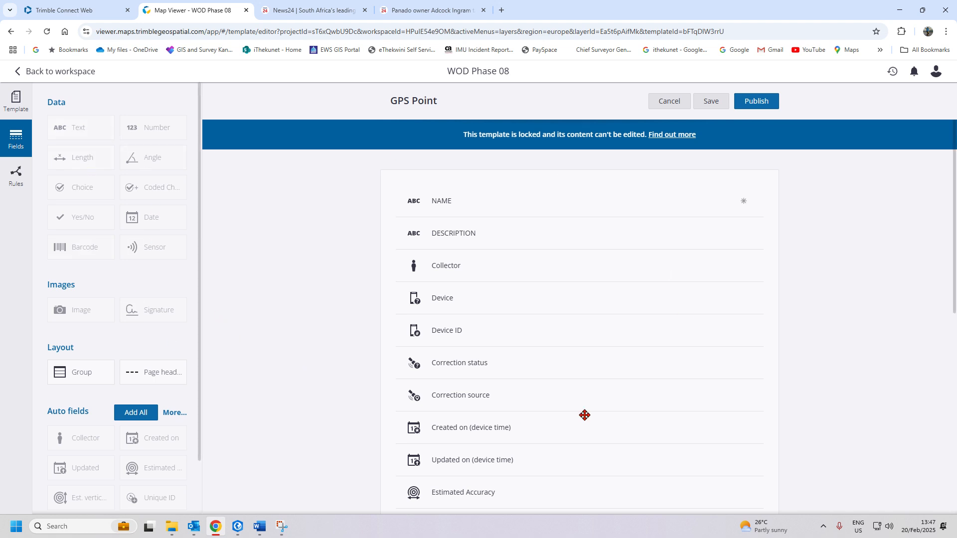
{"action": "scroll", "coordinate": [177, 348], "scroll_direction": "down", "scroll_amount": 2}
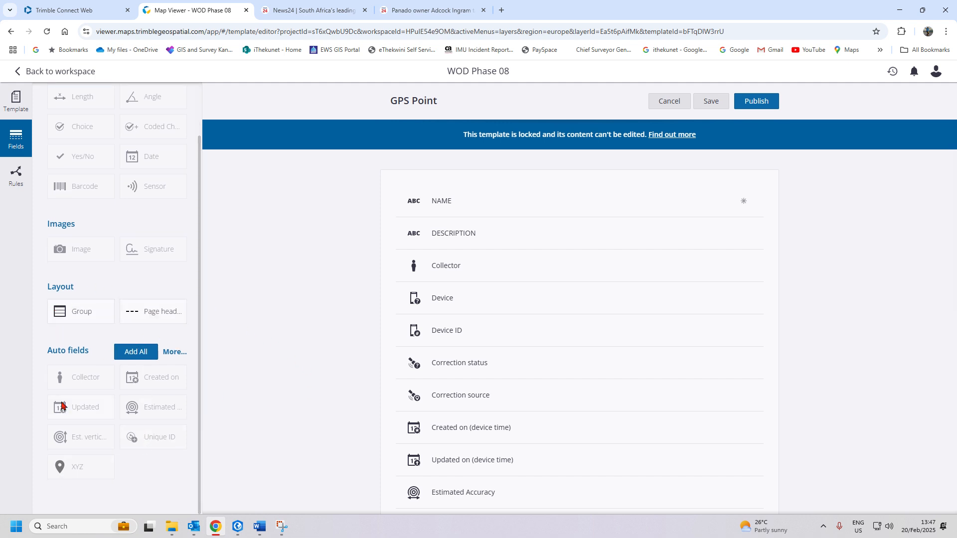
{"action": "left_click", "coordinate": [174, 352]}
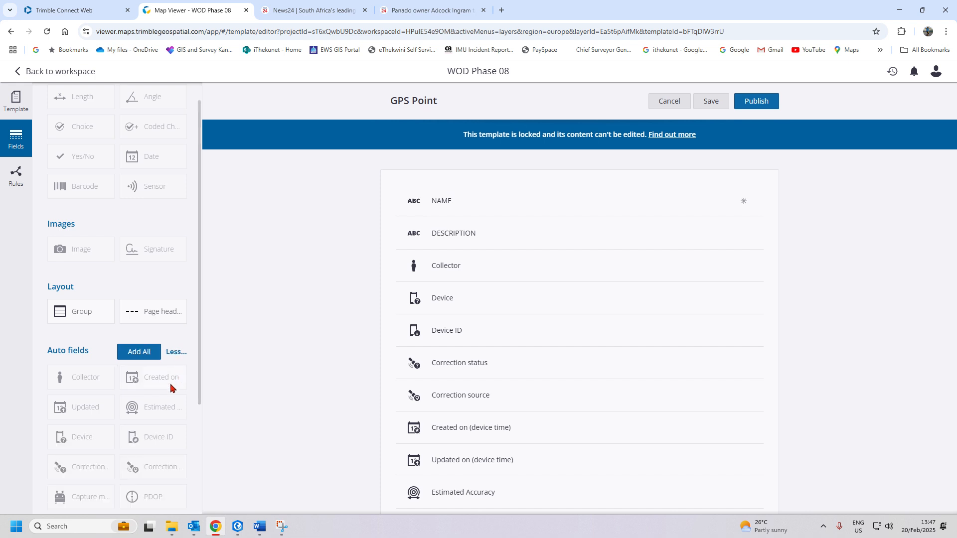
{"action": "scroll", "coordinate": [168, 388], "scroll_direction": "down", "scroll_amount": 2}
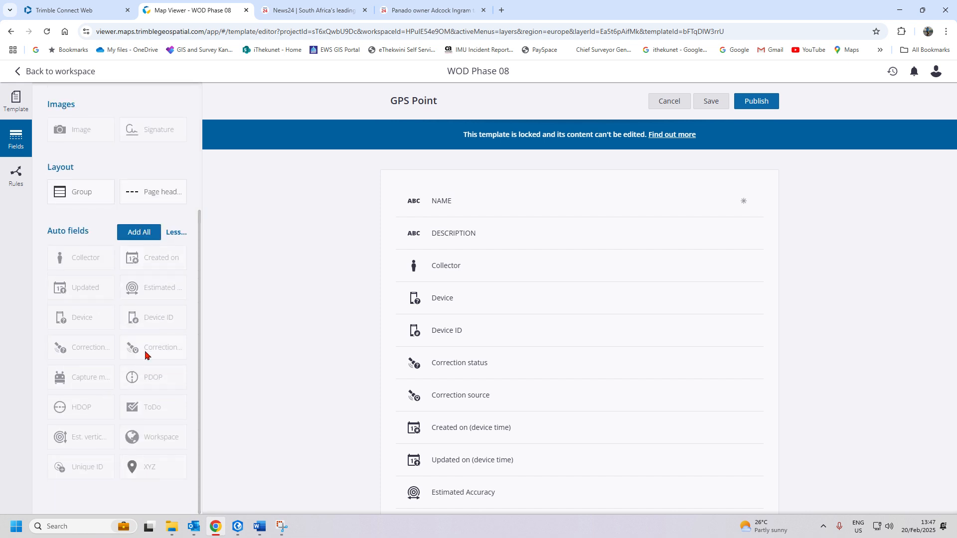
{"action": "scroll", "coordinate": [553, 329], "scroll_direction": "down", "scroll_amount": 8}
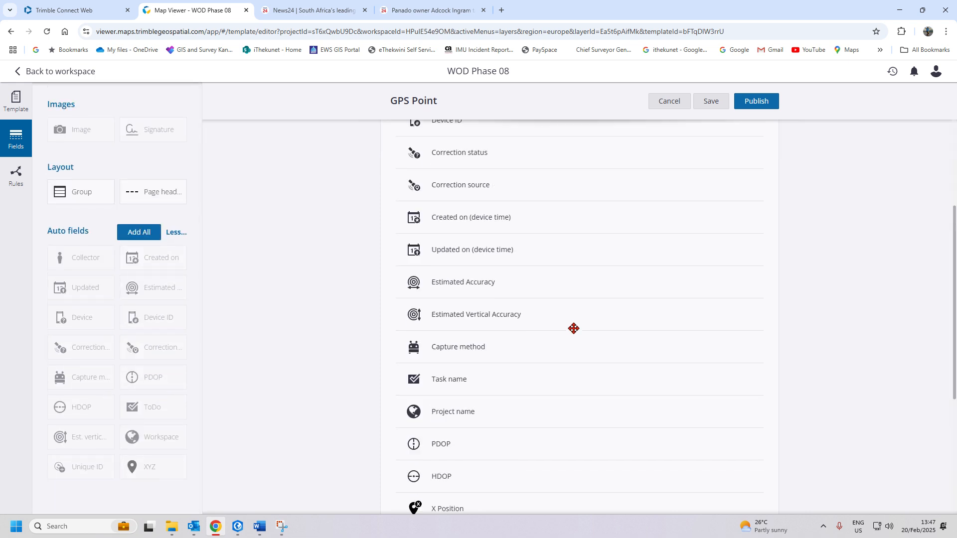
{"action": "scroll", "coordinate": [574, 333], "scroll_direction": "up", "scroll_amount": 10}
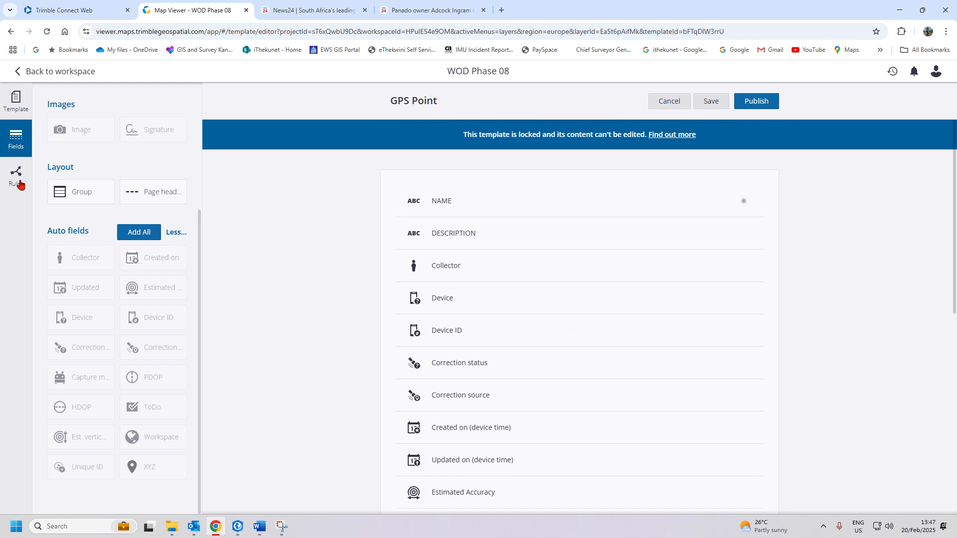
- Back in the template, review the NAME field's settings, then switch to ArcGIS Pro
{"action": "left_click", "coordinate": [19, 111]}
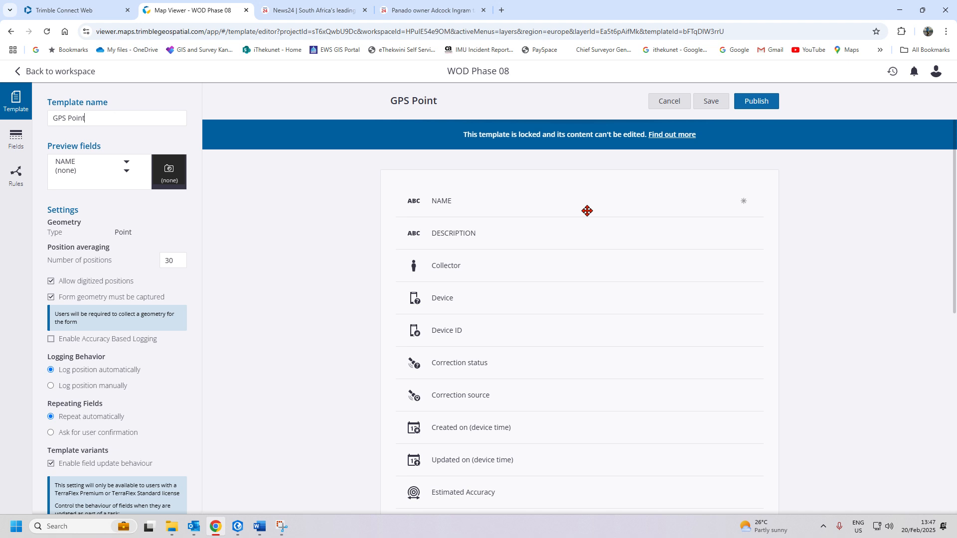
{"action": "left_click", "coordinate": [568, 207]}
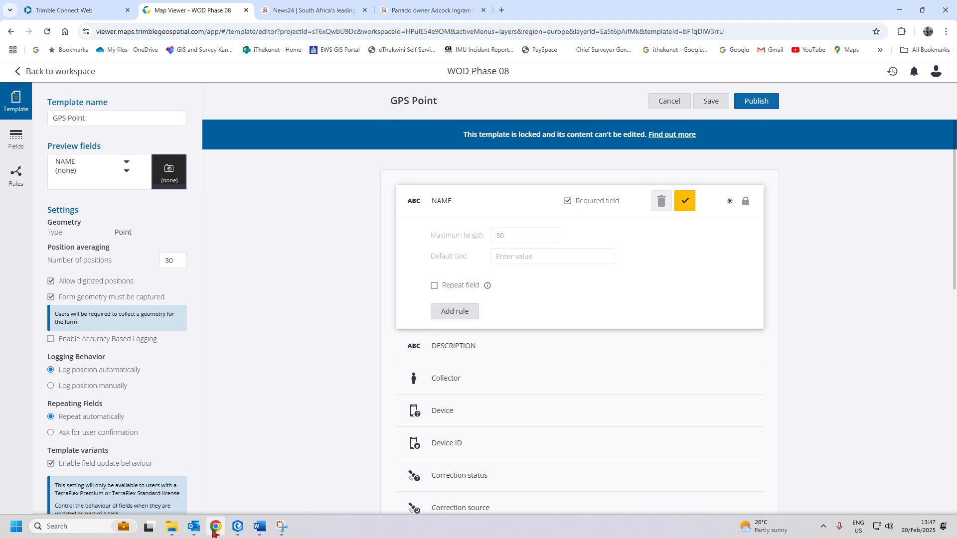
{"action": "left_click", "coordinate": [237, 527]}
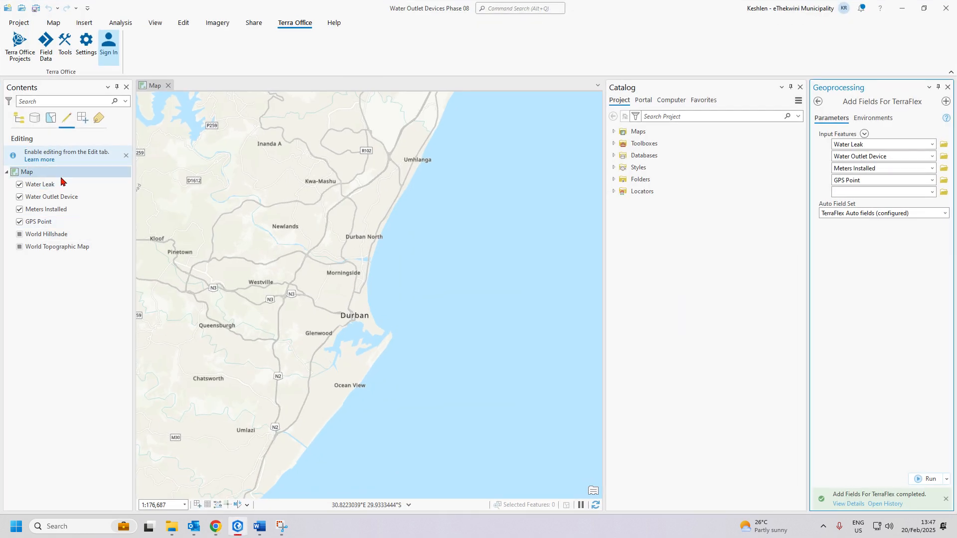
- Open the GPS Point layer's Fields view through Data Engineering in ArcGIS Pro
{"action": "left_click", "coordinate": [48, 226]}
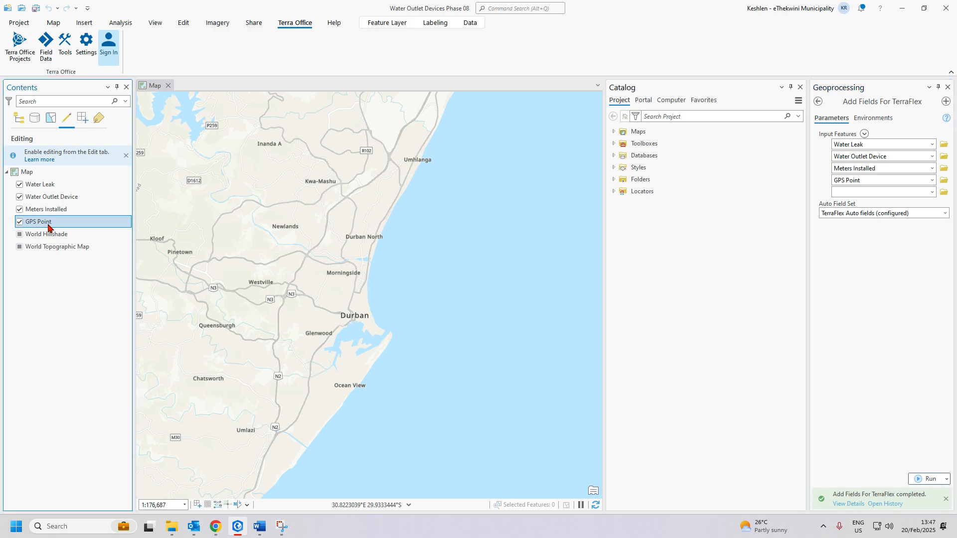
{"action": "right_click", "coordinate": [48, 226]}
{"action": "left_click", "coordinate": [97, 219]}
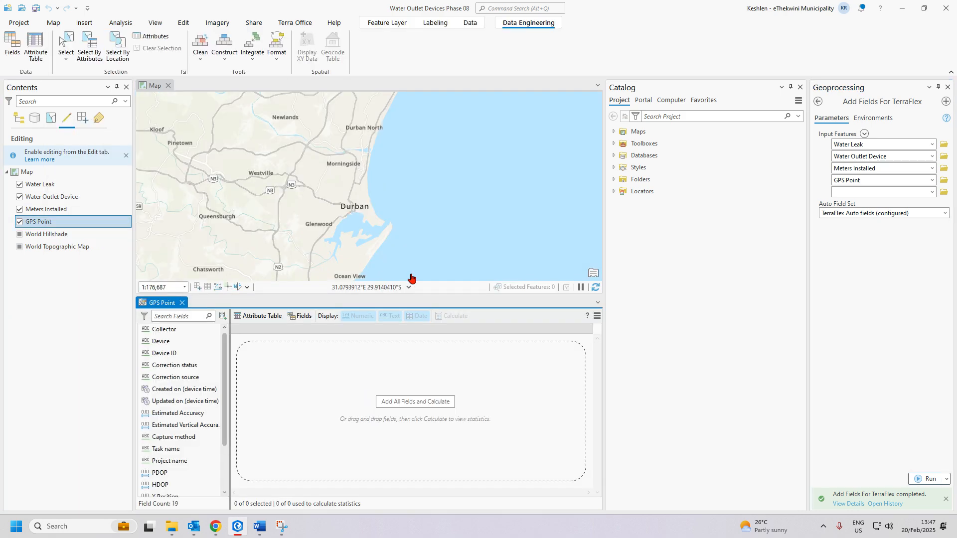
{"action": "left_click", "coordinate": [300, 316]}
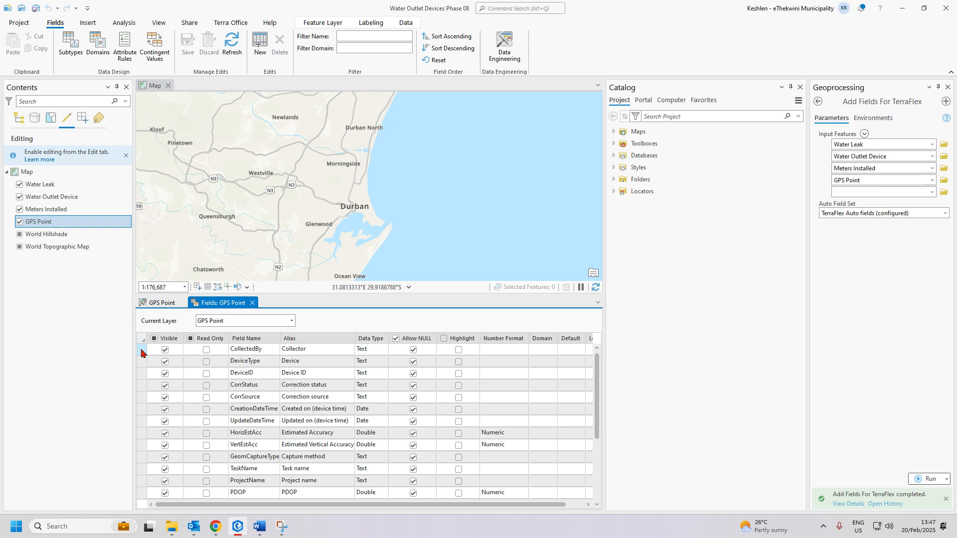
{"action": "scroll", "coordinate": [159, 398], "scroll_direction": "down", "scroll_amount": 3}
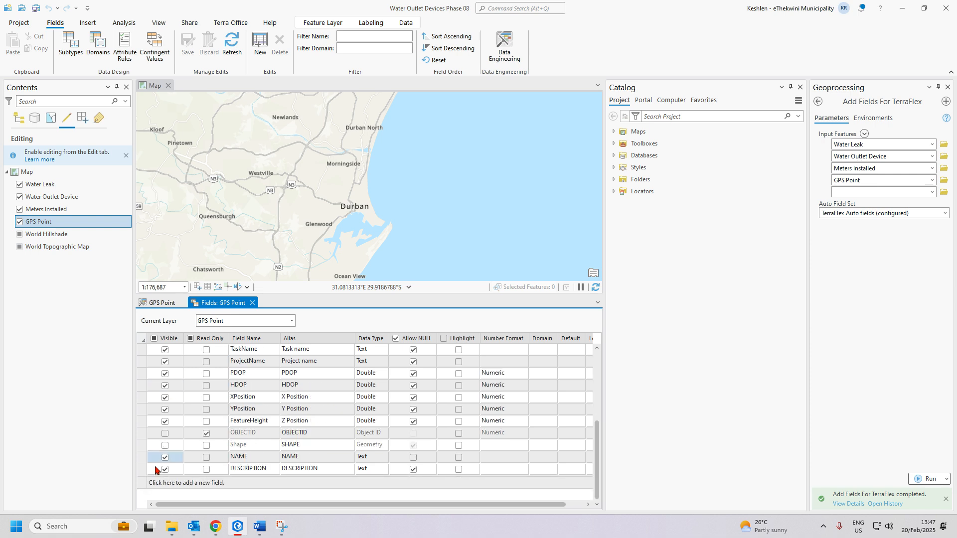
{"action": "scroll", "coordinate": [173, 438], "scroll_direction": "up", "scroll_amount": 3}
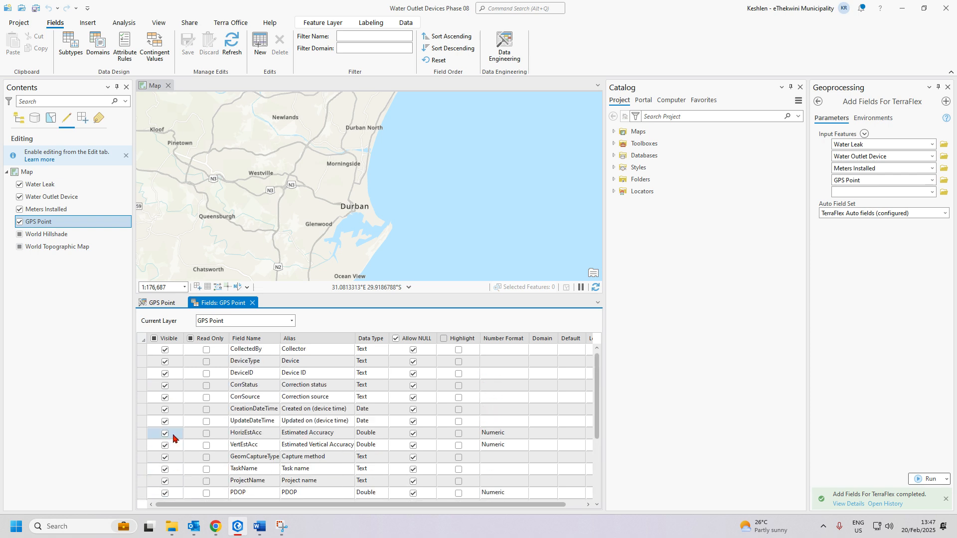
- Enlarge the fields table and select rows CollectedBy through FeatureHeight, plus NAME and DESCRIPTION
{"action": "left_click", "coordinate": [142, 349]}
{"action": "scroll", "coordinate": [187, 397], "scroll_direction": "down", "scroll_amount": 2}
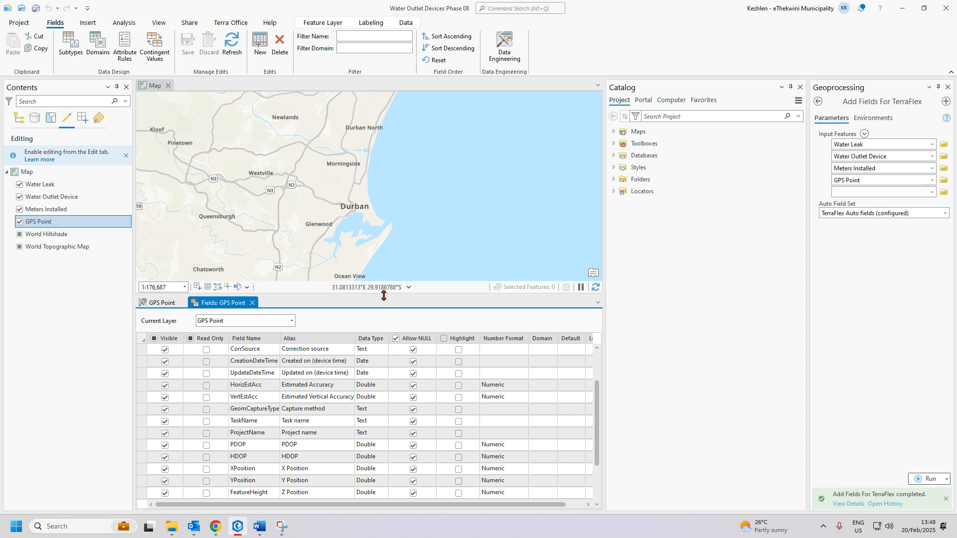
{"action": "left_click_drag", "start_coordinate": [383, 296], "coordinate": [383, 141]}
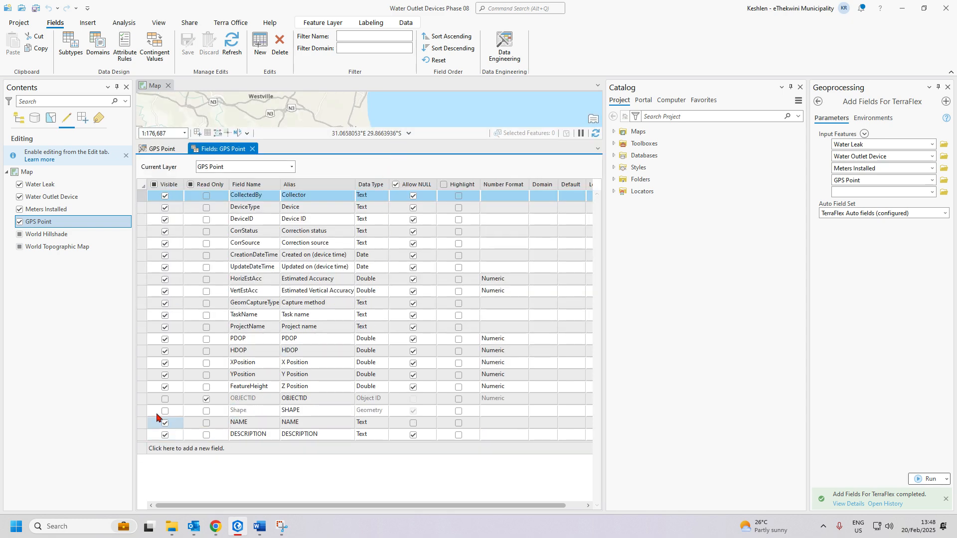
{"action": "left_click", "coordinate": [144, 390], "text": "shift"}
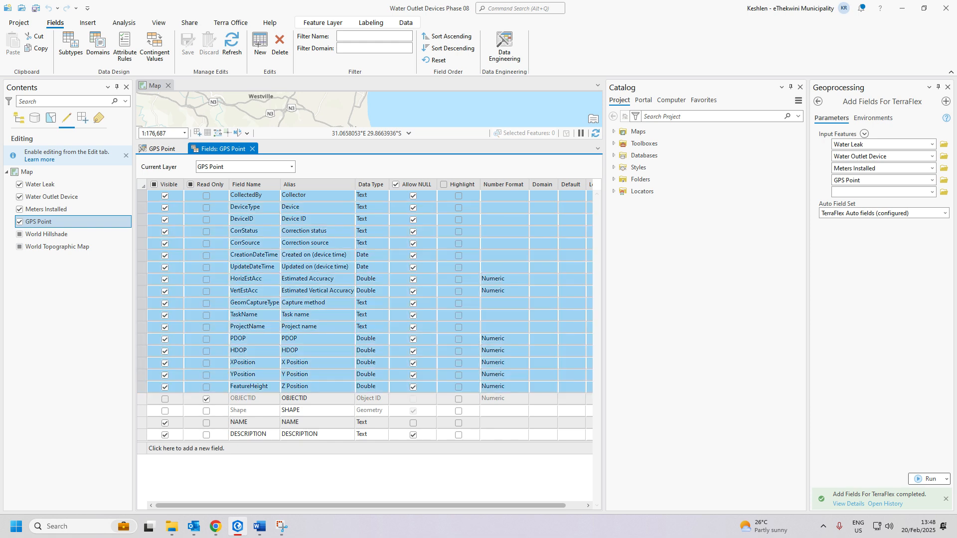
{"action": "left_click", "coordinate": [141, 424]}
{"action": "left_click", "coordinate": [143, 437]}
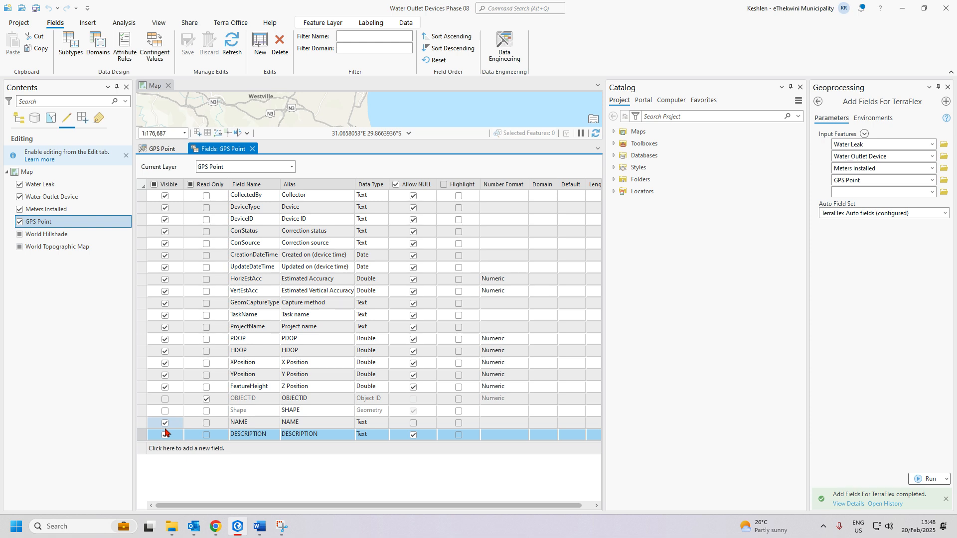
{"action": "left_click", "coordinate": [215, 528]}
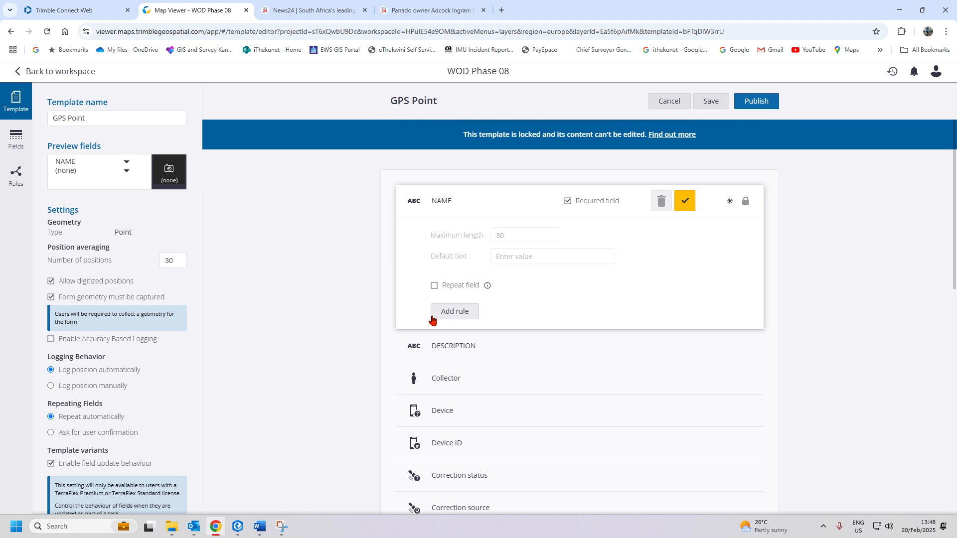
{"action": "left_click", "coordinate": [463, 348]}
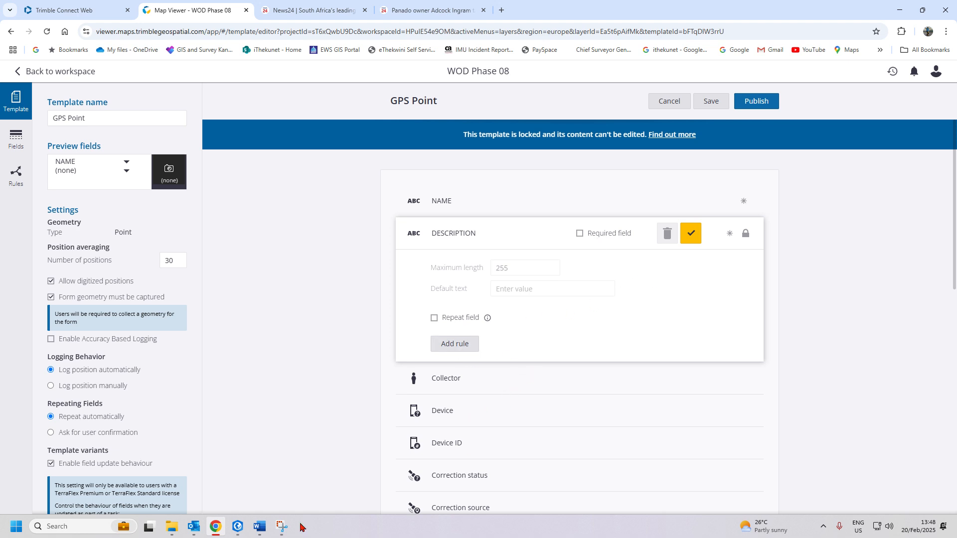
{"action": "left_click", "coordinate": [259, 529]}
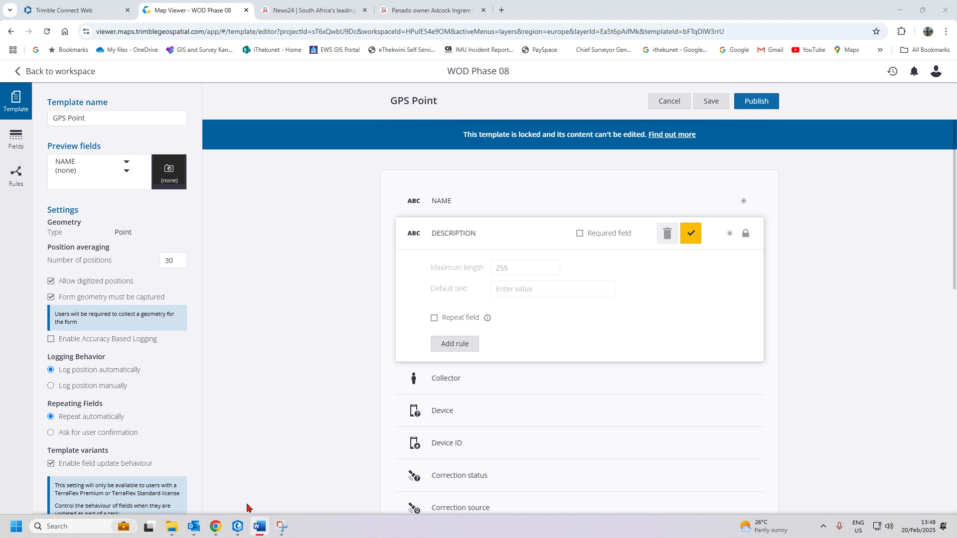
{"action": "left_click", "coordinate": [216, 527]}
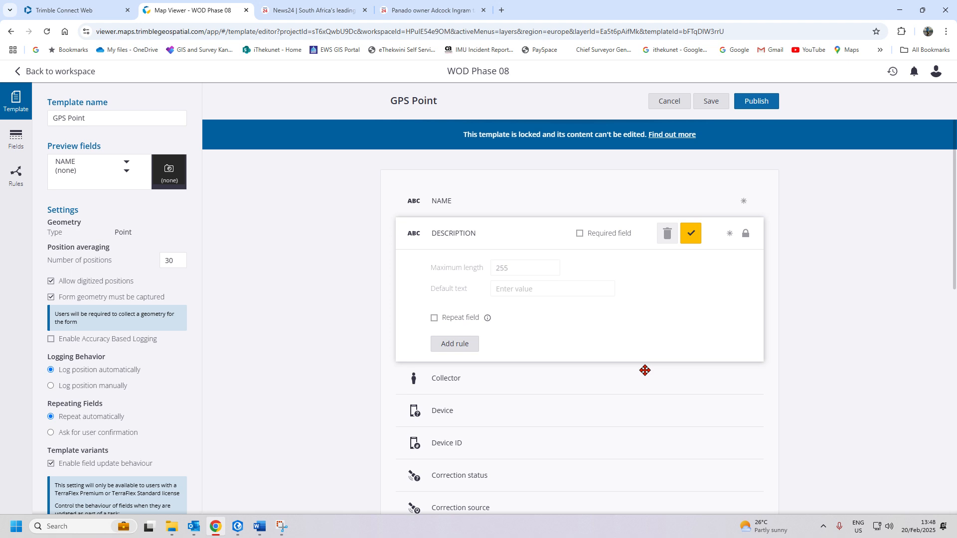
{"action": "left_click", "coordinate": [469, 378]}
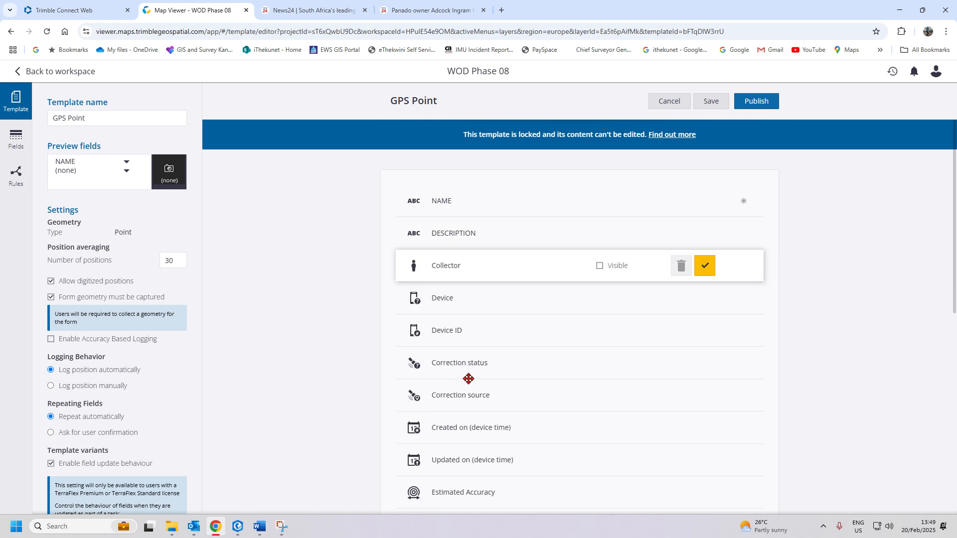
{"action": "left_click", "coordinate": [497, 305]}
{"action": "left_click", "coordinate": [502, 331]}
{"action": "left_click", "coordinate": [505, 369]}
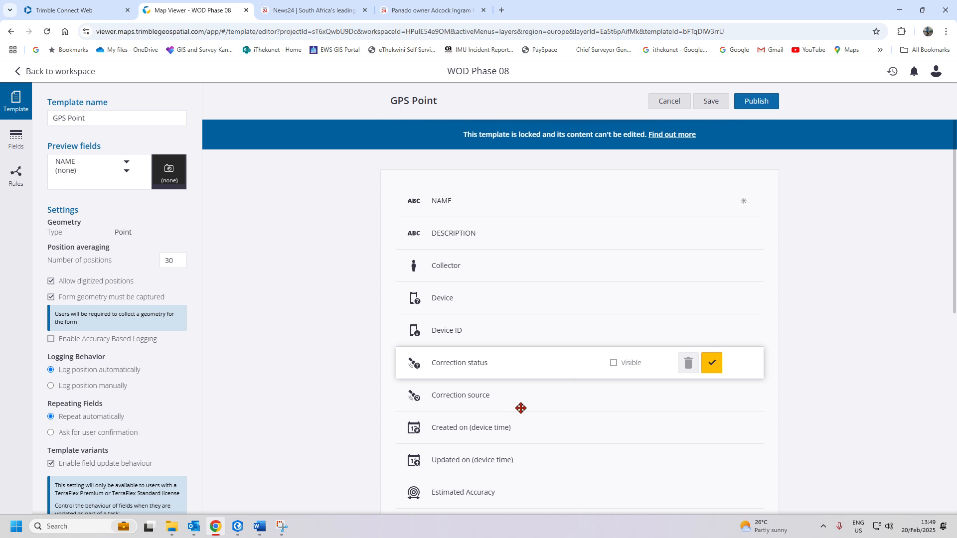
{"action": "scroll", "coordinate": [520, 409], "scroll_direction": "down", "scroll_amount": 8}
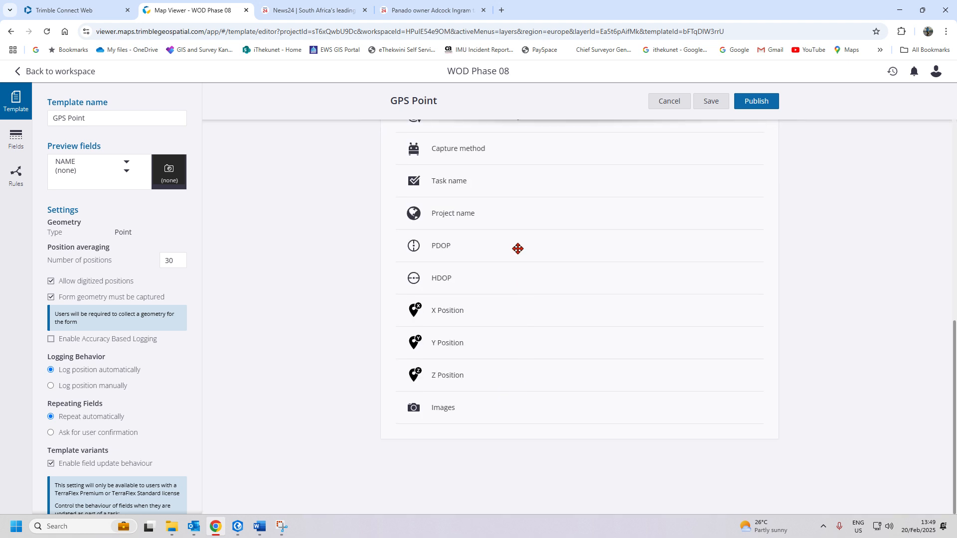
{"action": "left_click", "coordinate": [504, 218]}
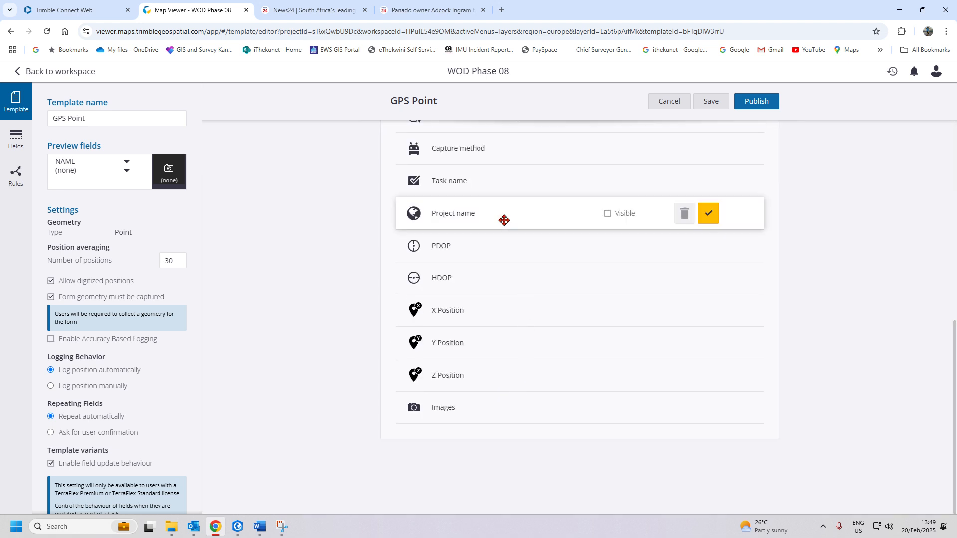
{"action": "left_click", "coordinate": [504, 255]}
{"action": "left_click", "coordinate": [508, 277]}
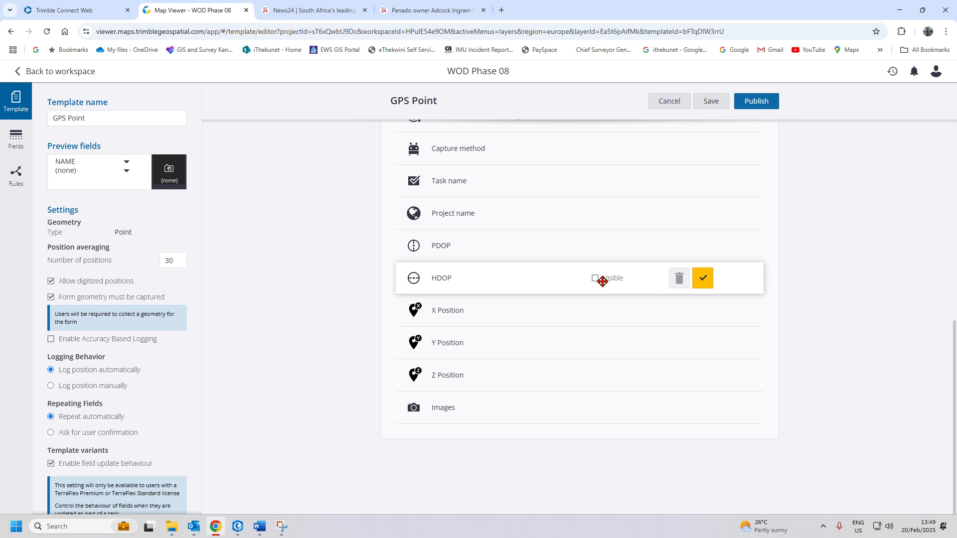
{"action": "left_click", "coordinate": [532, 310]}
{"action": "left_click", "coordinate": [516, 348]}
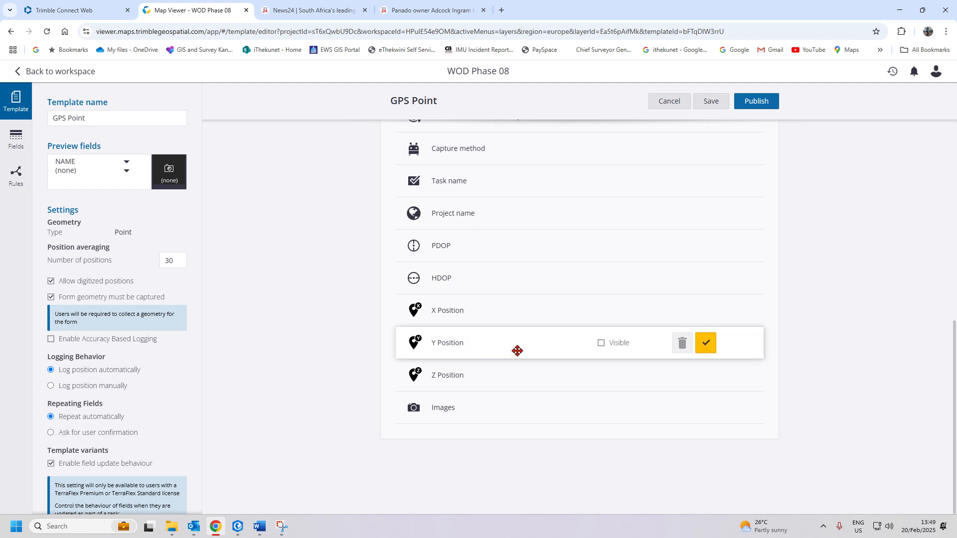
{"action": "left_click", "coordinate": [516, 381]}
{"action": "left_click", "coordinate": [506, 410]}
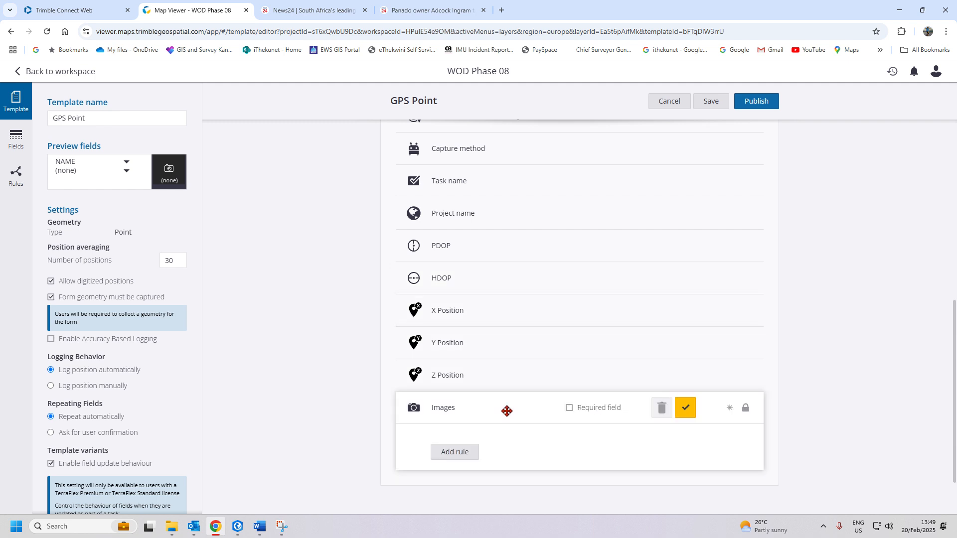
{"action": "scroll", "coordinate": [507, 410], "scroll_direction": "down", "scroll_amount": 1}
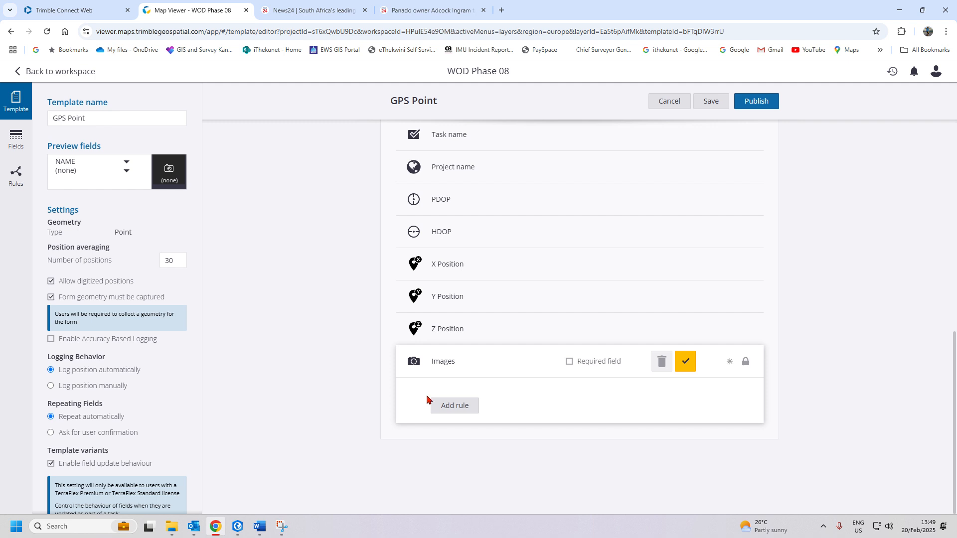
{"action": "scroll", "coordinate": [604, 330], "scroll_direction": "up", "scroll_amount": 5}
{"action": "scroll", "coordinate": [601, 344], "scroll_direction": "down", "scroll_amount": 5}
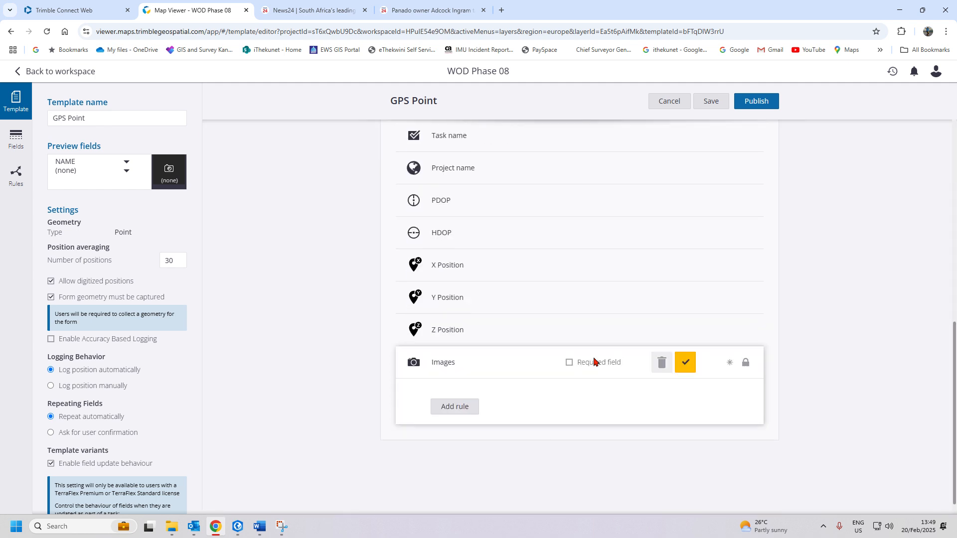
{"action": "scroll", "coordinate": [590, 359], "scroll_direction": "up", "scroll_amount": 5}
{"action": "scroll", "coordinate": [588, 365], "scroll_direction": "down", "scroll_amount": 5}
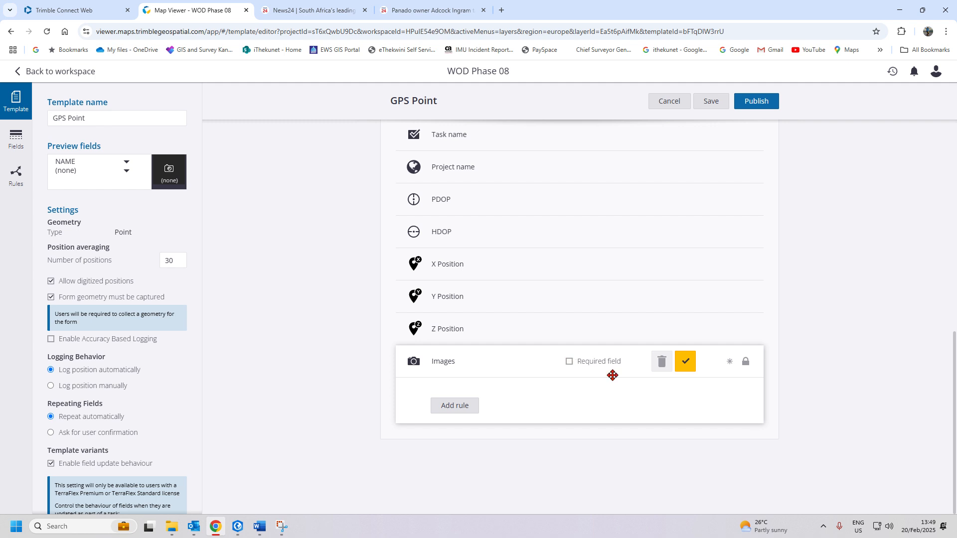
{"action": "scroll", "coordinate": [612, 375], "scroll_direction": "up", "scroll_amount": 10}
{"action": "scroll", "coordinate": [624, 389], "scroll_direction": "down", "scroll_amount": 10}
{"action": "scroll", "coordinate": [552, 407], "scroll_direction": "up", "scroll_amount": 10}
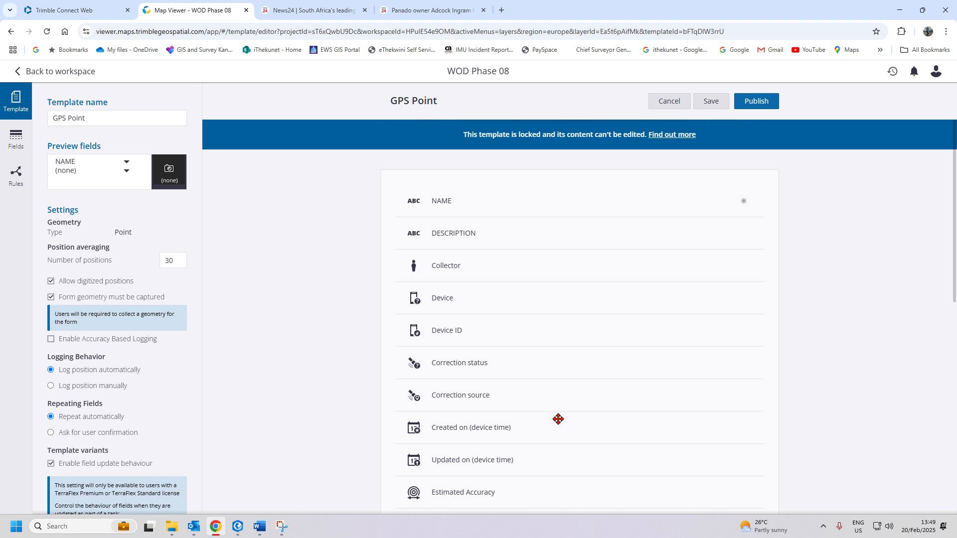
- Re-publish the GPS Point template, confirming the re-publish prompt
{"action": "left_click", "coordinate": [760, 107]}
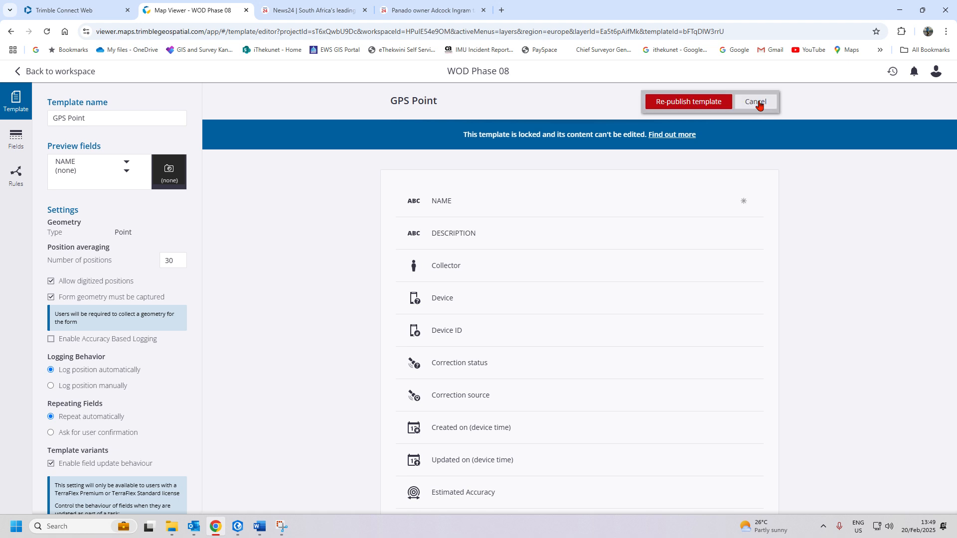
{"action": "left_click", "coordinate": [691, 104]}
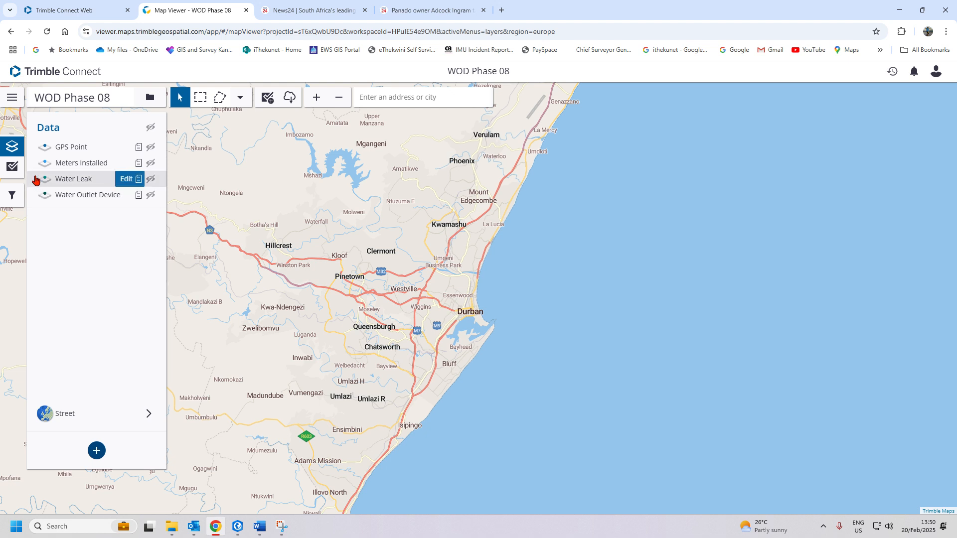
- Set the GPS Point layer's style colour to red and save it
{"action": "left_click", "coordinate": [45, 150]}
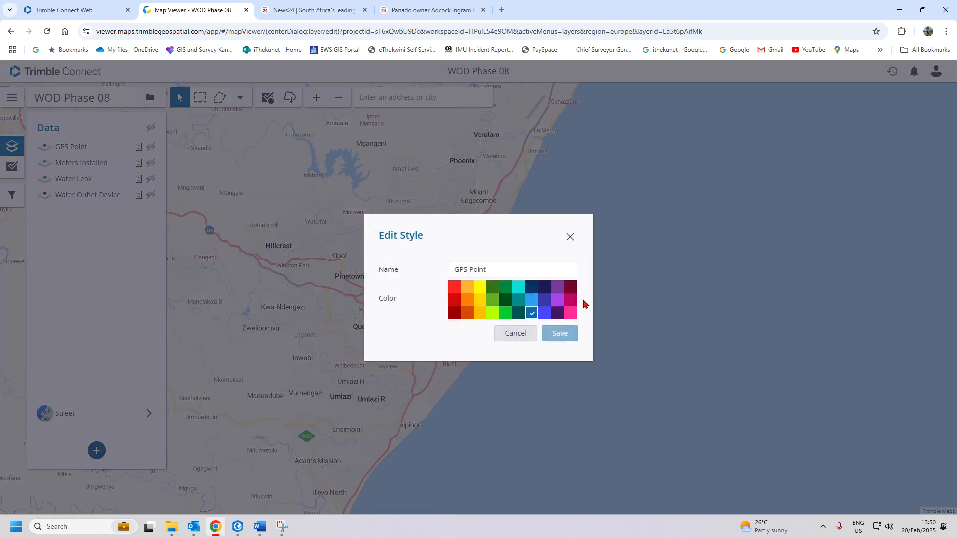
{"action": "left_click", "coordinate": [453, 288]}
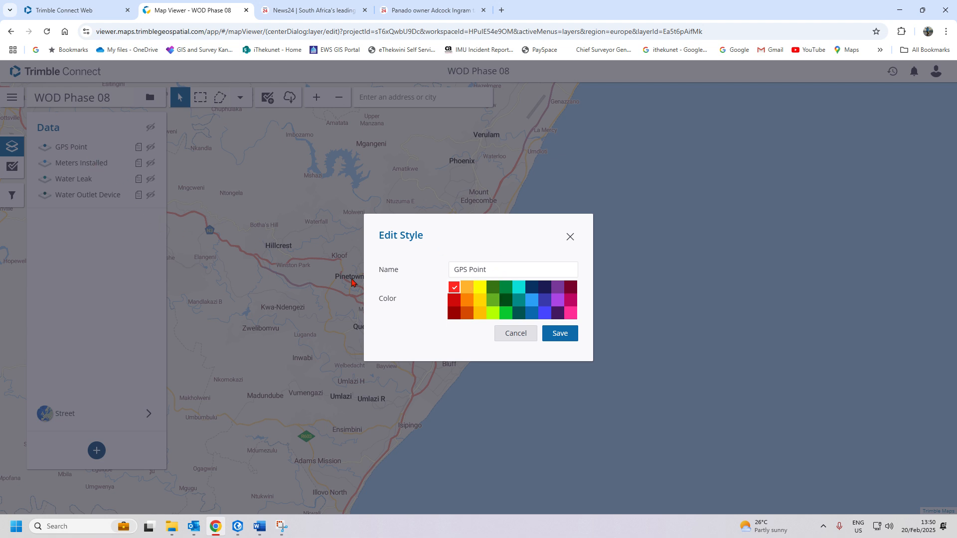
{"action": "left_click", "coordinate": [564, 339]}
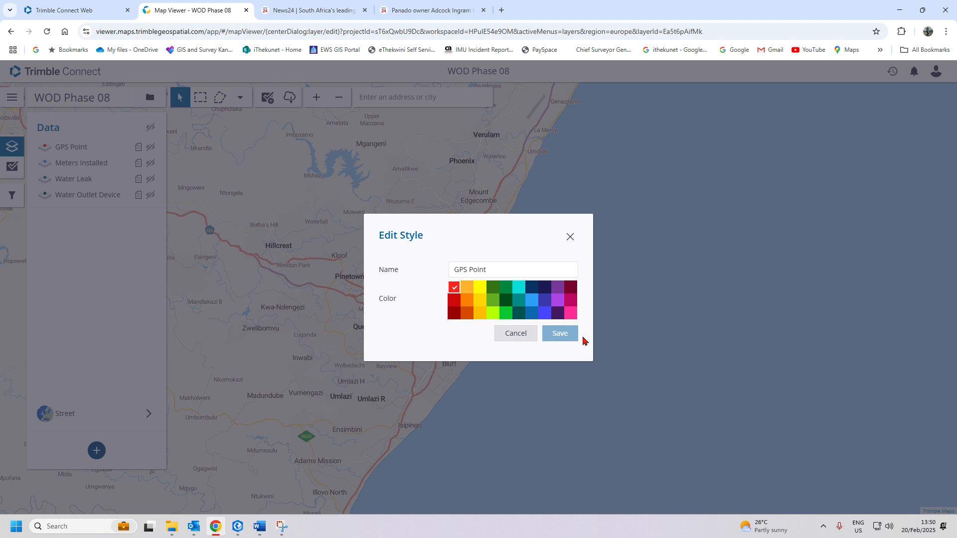
- Finish saving the style, then open the Water Leak template and scroll through its fields
{"action": "left_click", "coordinate": [584, 341]}
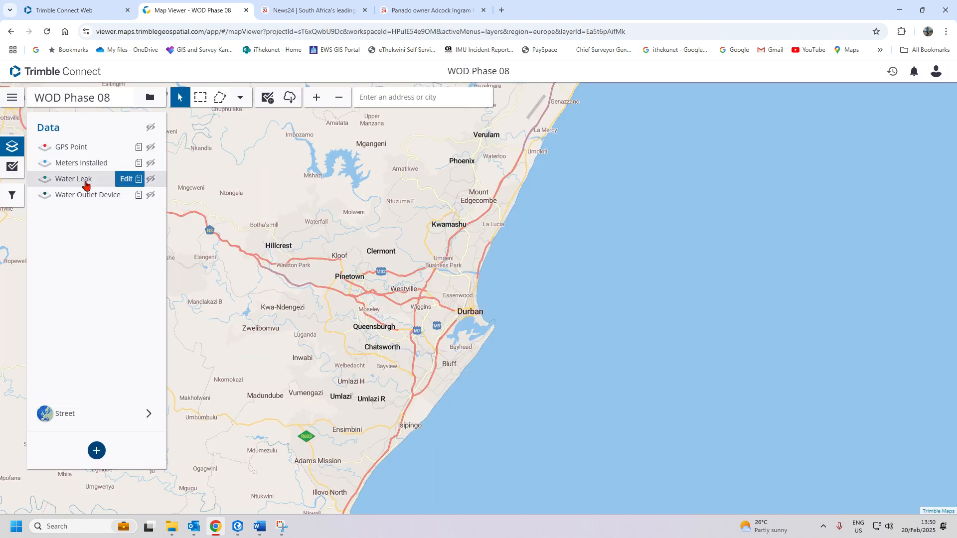
{"action": "left_click", "coordinate": [127, 178]}
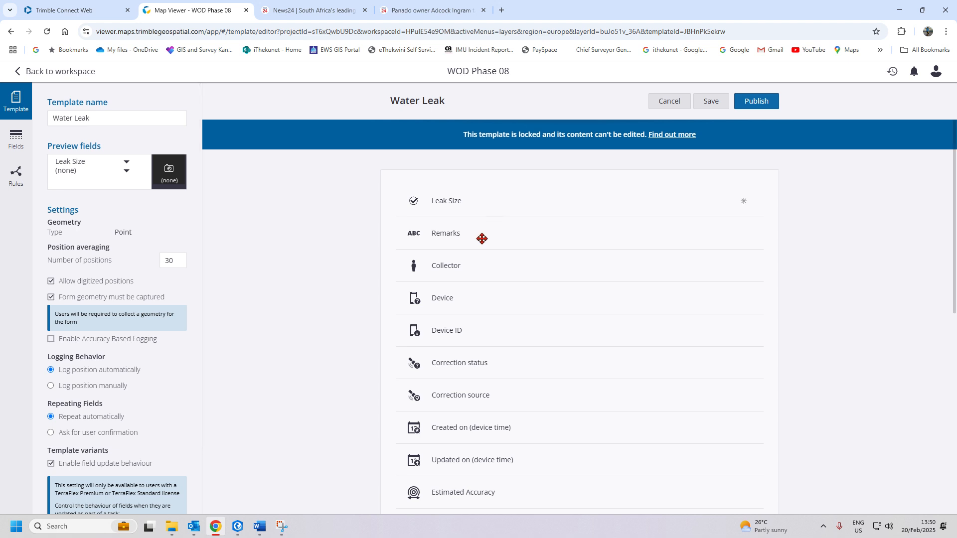
{"action": "scroll", "coordinate": [481, 238], "scroll_direction": "down", "scroll_amount": 10}
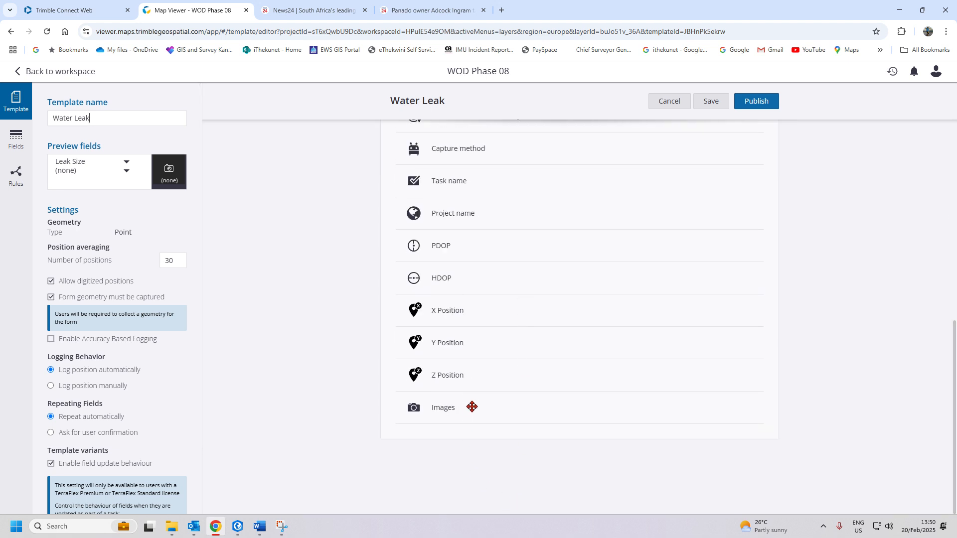
{"action": "scroll", "coordinate": [472, 407], "scroll_direction": "up", "scroll_amount": 10}
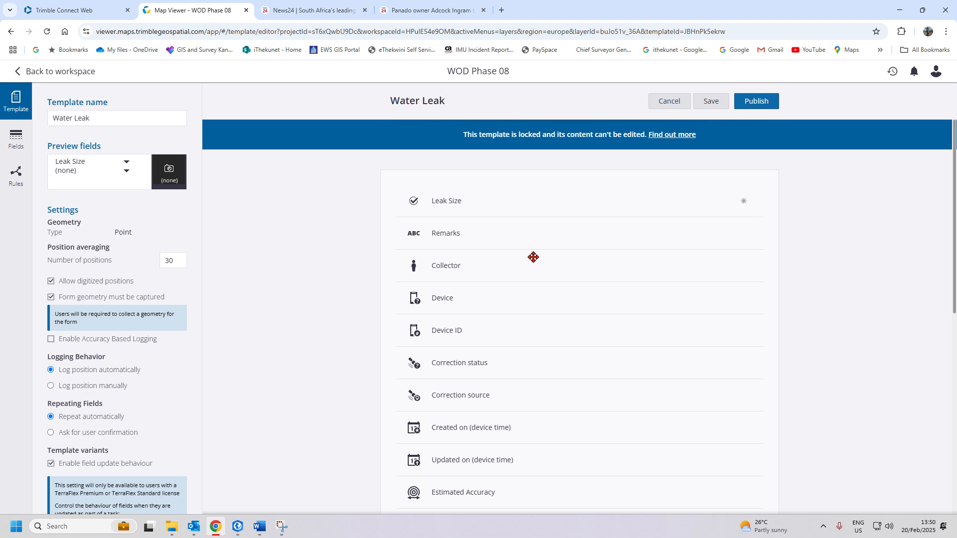
- In ArcGIS Pro, close the GPS Point fields and table views
{"action": "mouse_move", "coordinate": [246, 534]}
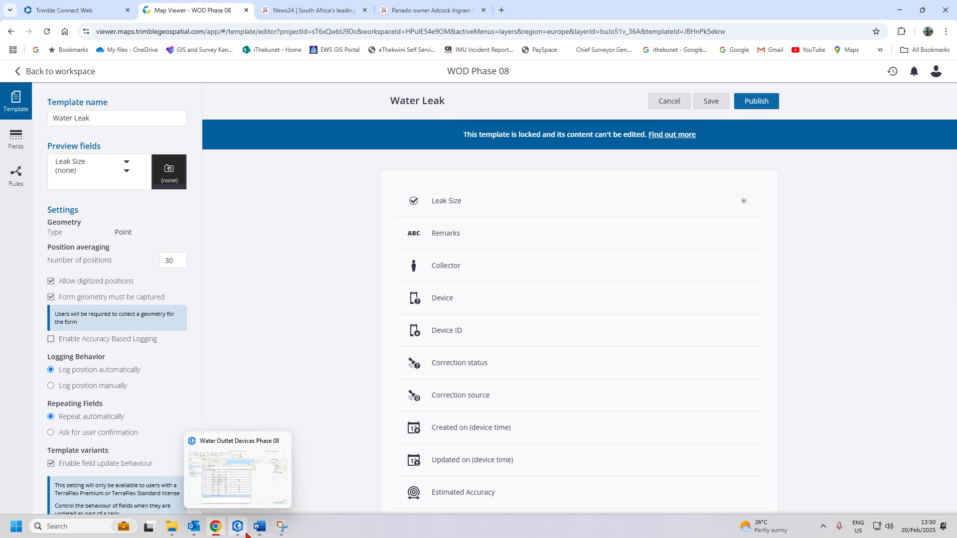
{"action": "left_click", "coordinate": [247, 534]}
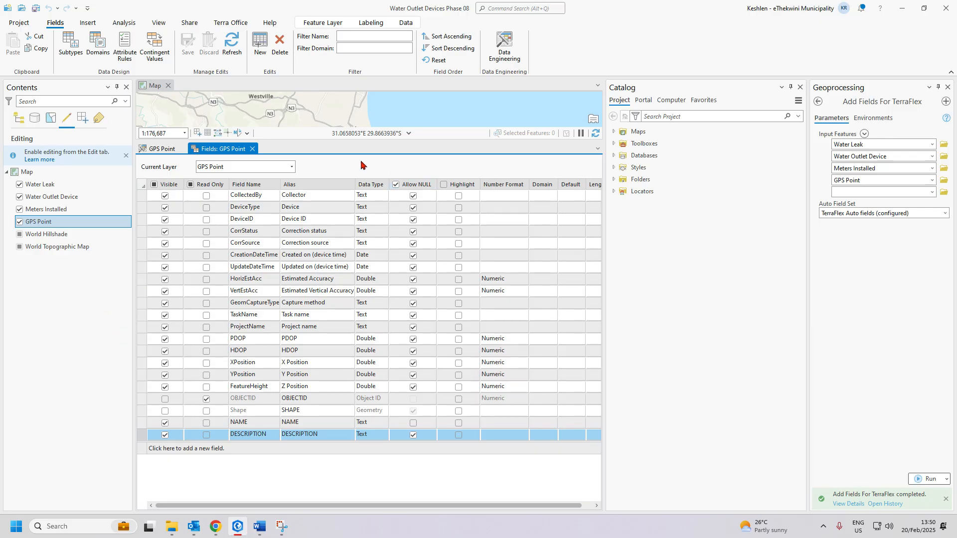
{"action": "left_click", "coordinate": [253, 149]}
{"action": "left_click", "coordinate": [186, 148]}
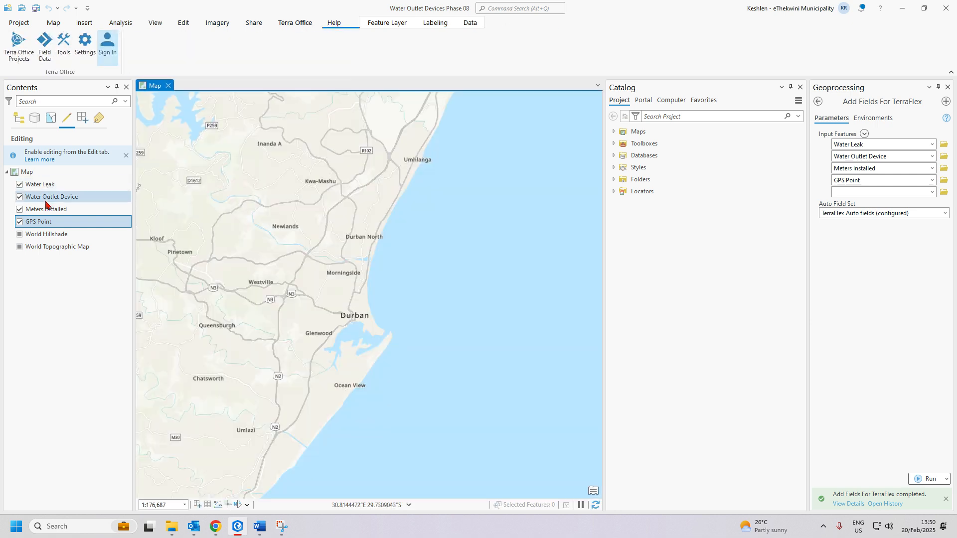
{"action": "right_click", "coordinate": [42, 213]}
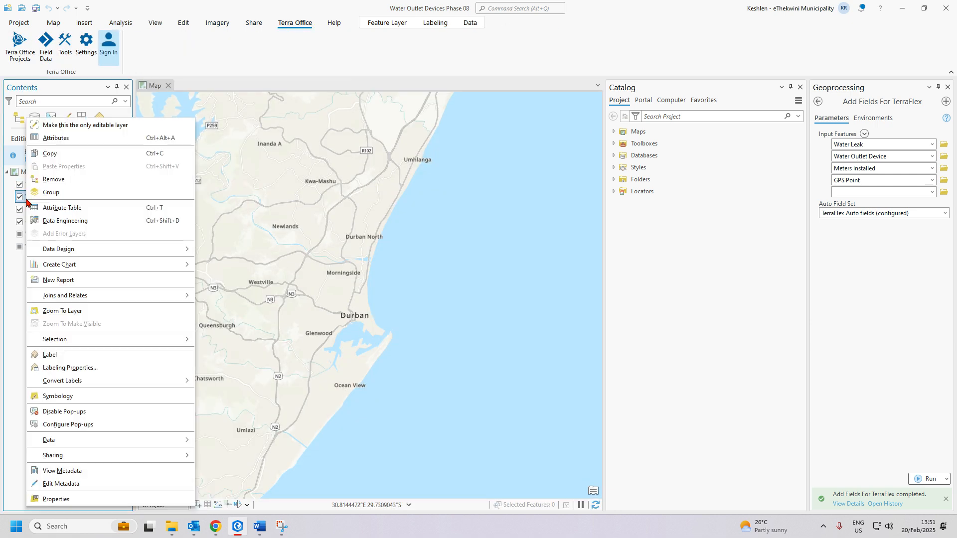
{"action": "left_click", "coordinate": [6, 317]}
- Open the Water Leak layer's Fields view, showing SIZE with the LeakSize domain, then return to Chrome
{"action": "left_click", "coordinate": [43, 185]}
{"action": "right_click", "coordinate": [43, 185]}
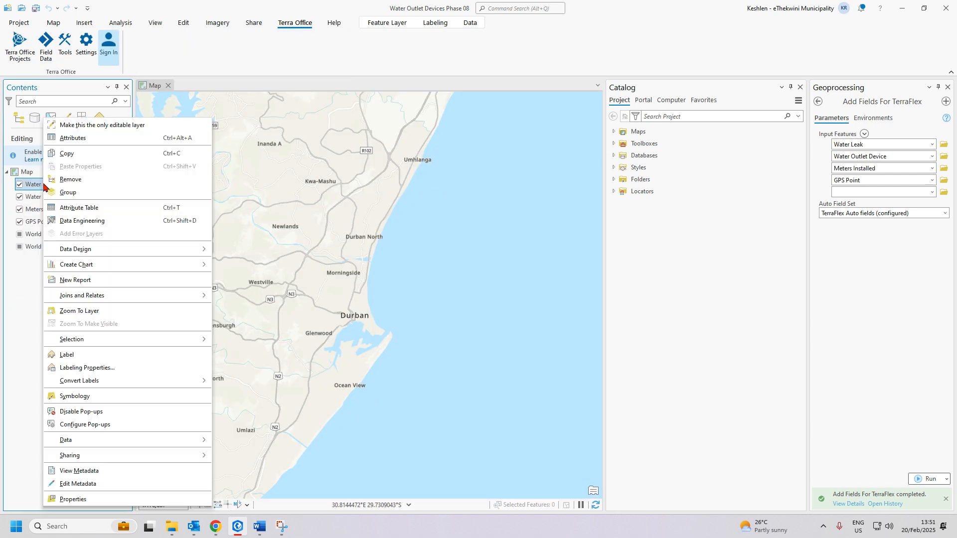
{"action": "left_click", "coordinate": [105, 221]}
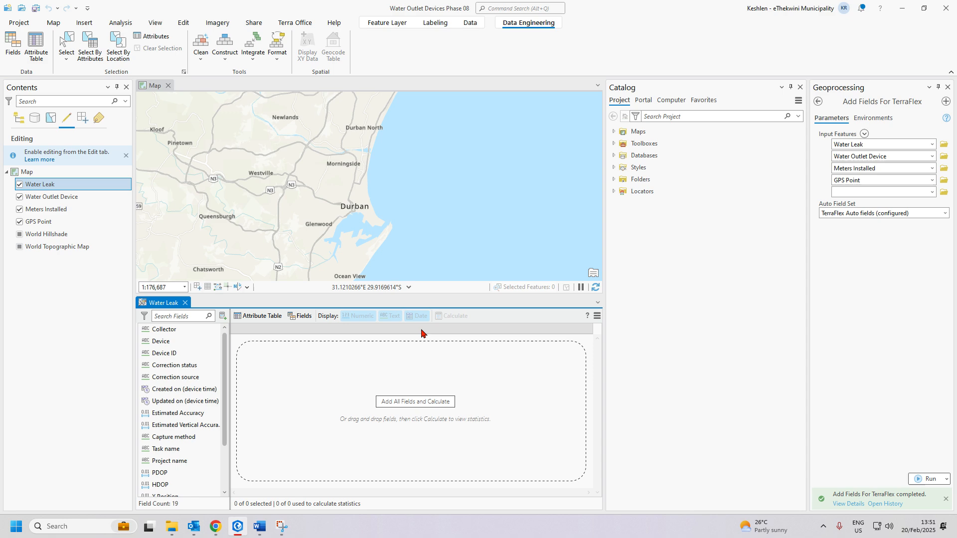
{"action": "left_click", "coordinate": [299, 316]}
{"action": "left_click", "coordinate": [948, 88]}
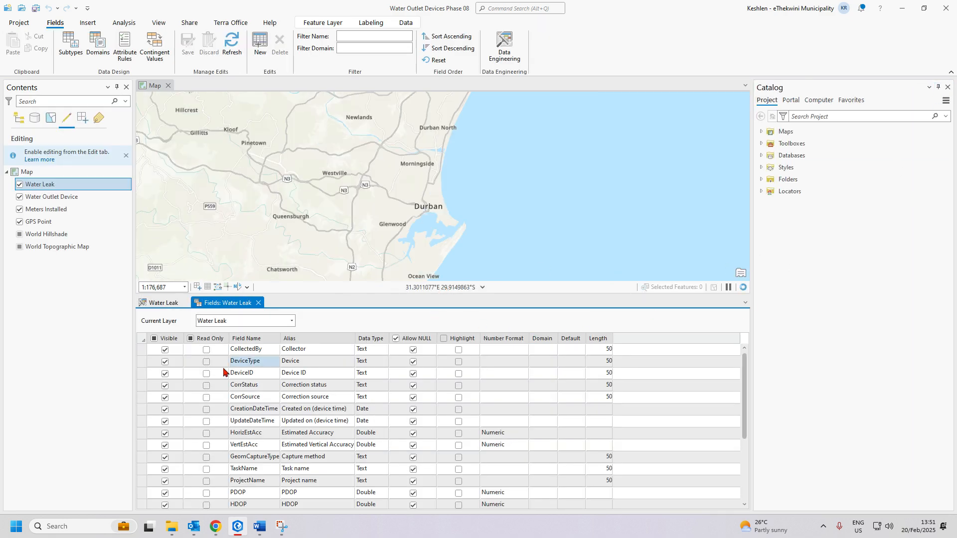
{"action": "scroll", "coordinate": [241, 418], "scroll_direction": "down", "scroll_amount": 3}
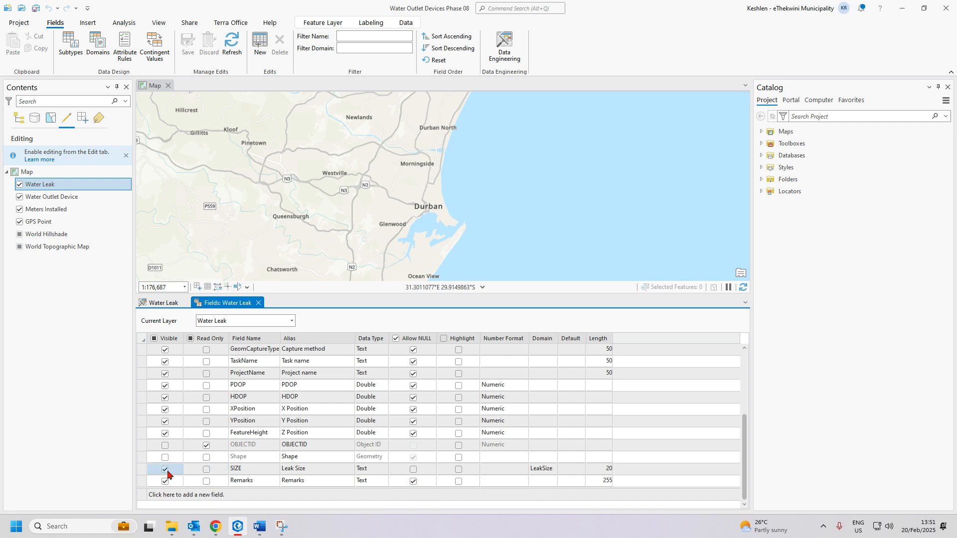
{"action": "left_click", "coordinate": [215, 526]}
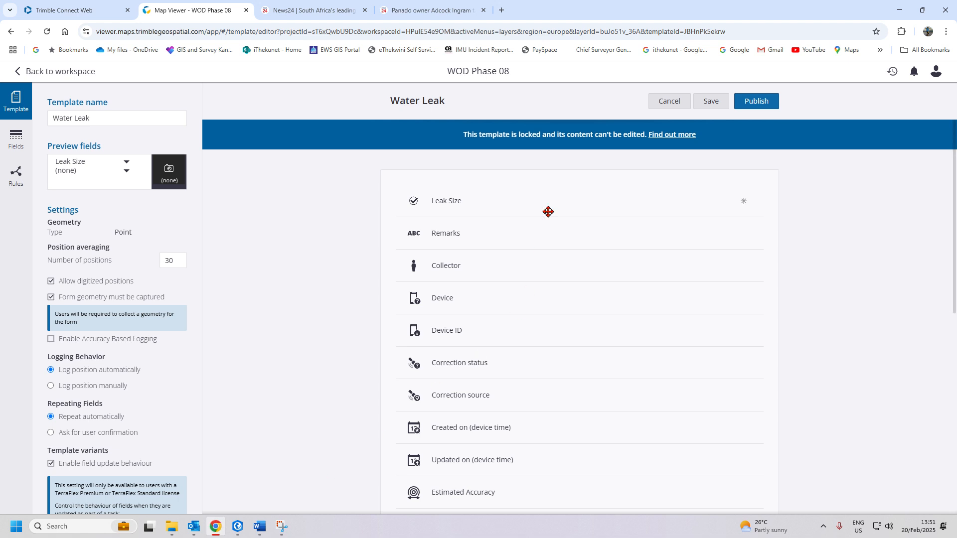
- Make MEDIUM the Leak Size default, leaving Repeat field turned off
{"action": "left_click", "coordinate": [602, 199]}
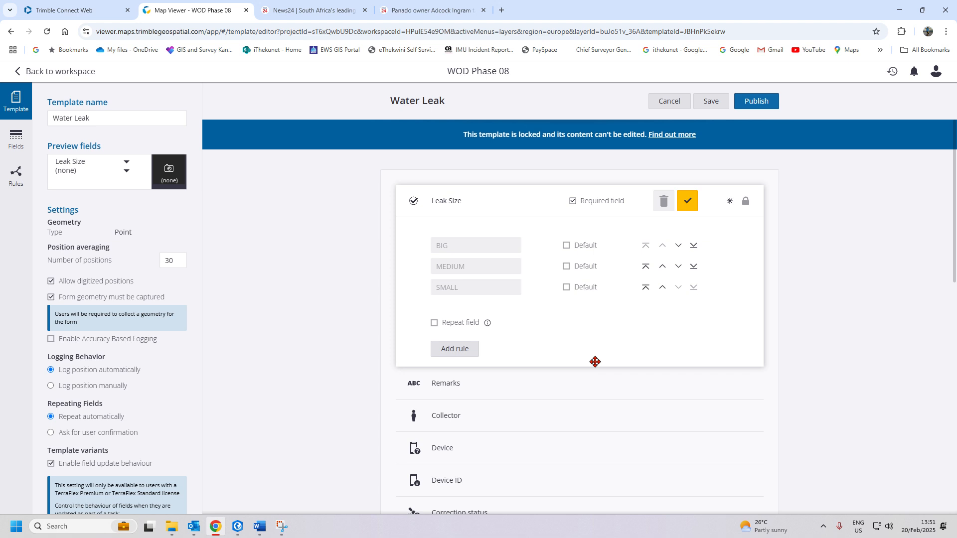
{"action": "left_click", "coordinate": [565, 267]}
{"action": "left_click", "coordinate": [434, 323]}
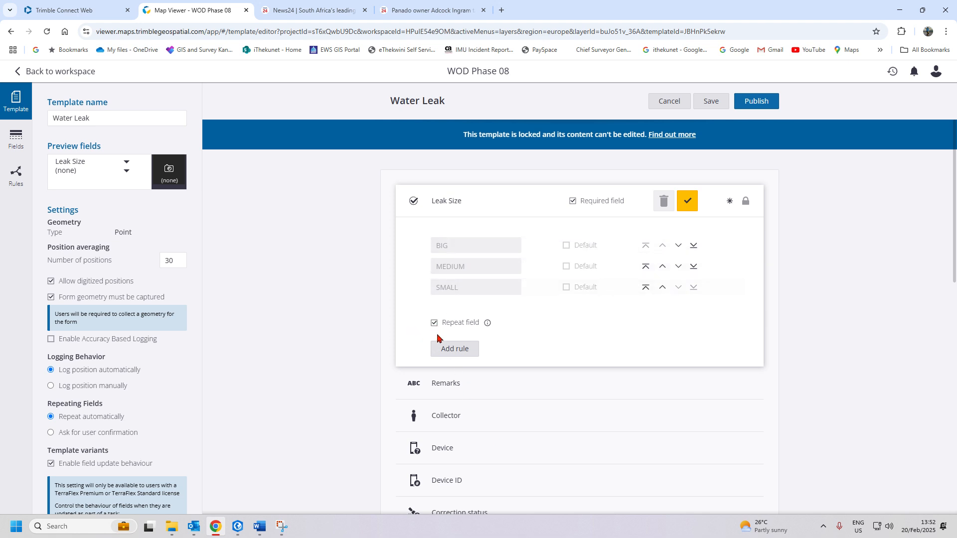
{"action": "left_click", "coordinate": [434, 323]}
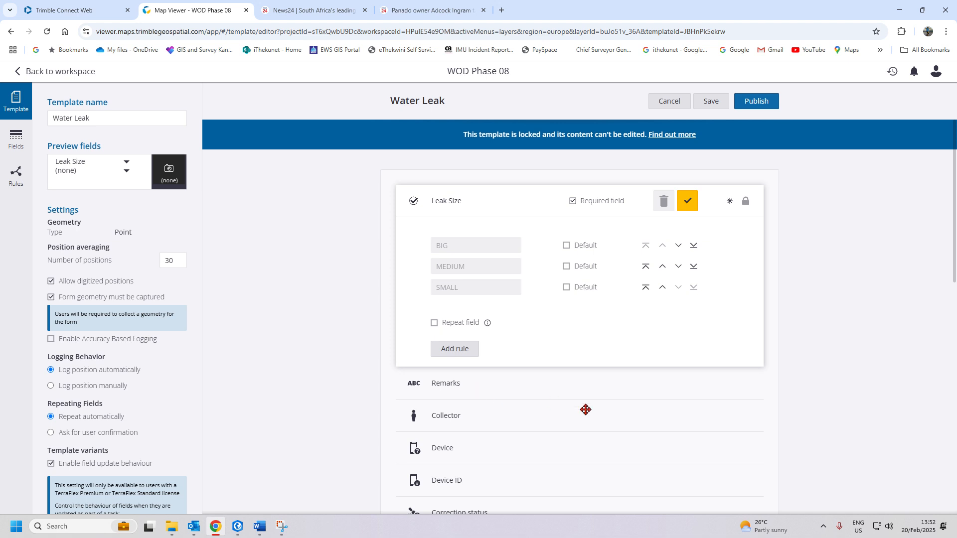
- Review the Remarks field settings and browse the field types available to add
{"action": "left_click", "coordinate": [471, 383]}
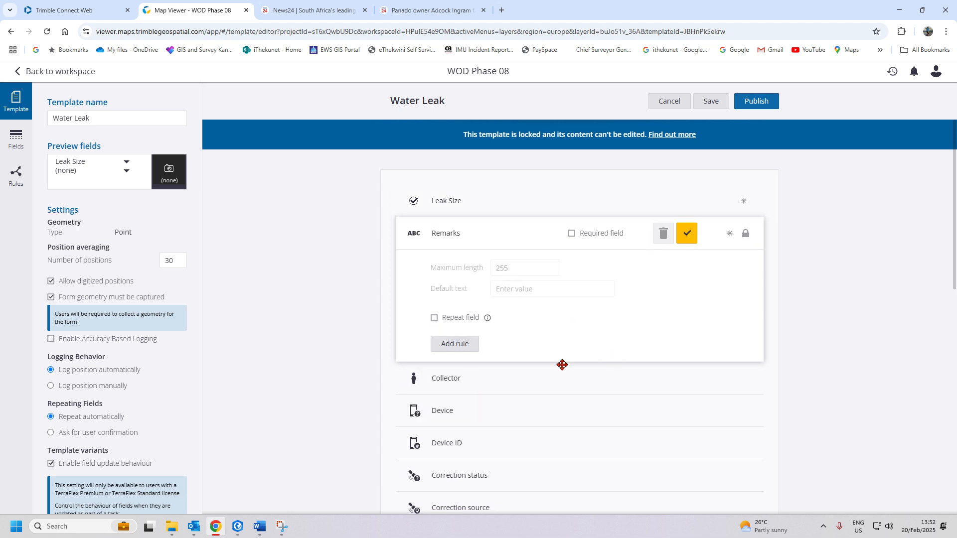
{"action": "scroll", "coordinate": [561, 366], "scroll_direction": "down", "scroll_amount": 9}
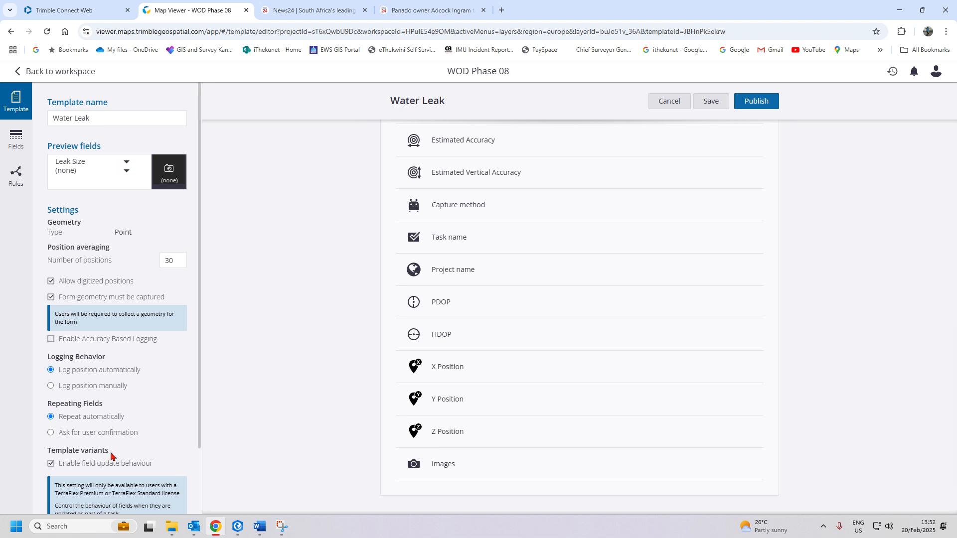
{"action": "scroll", "coordinate": [111, 456], "scroll_direction": "down", "scroll_amount": 2}
{"action": "left_click", "coordinate": [15, 135]}
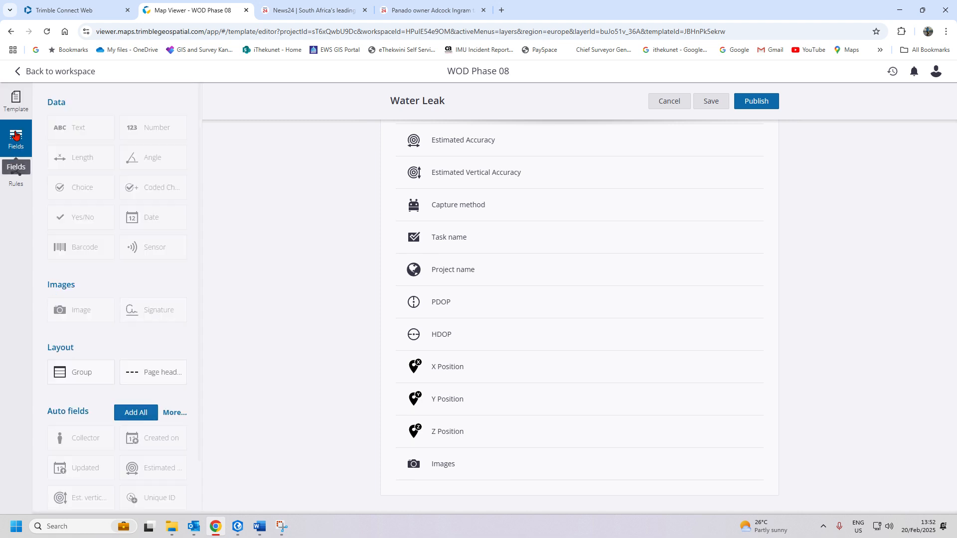
{"action": "scroll", "coordinate": [79, 316], "scroll_direction": "down", "scroll_amount": 1}
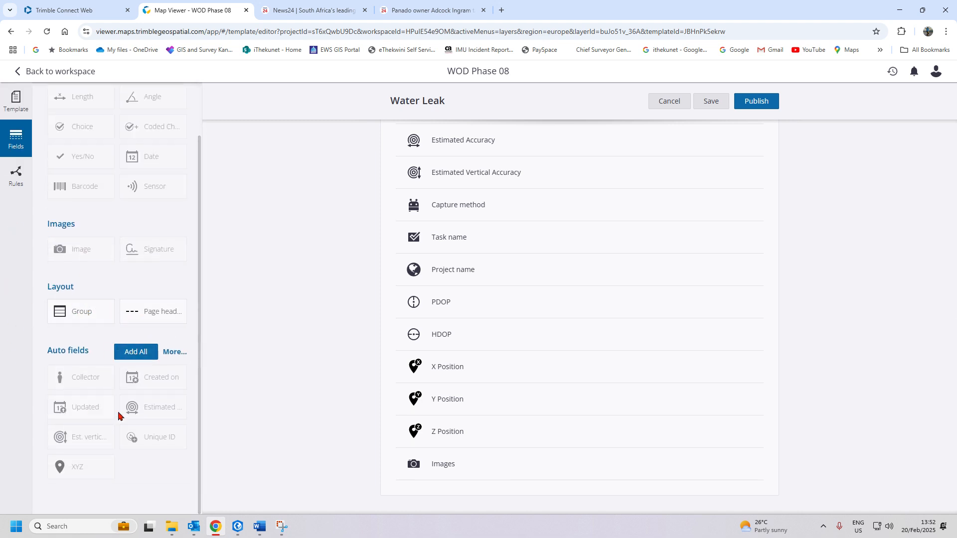
{"action": "scroll", "coordinate": [644, 267], "scroll_direction": "up", "scroll_amount": 9}
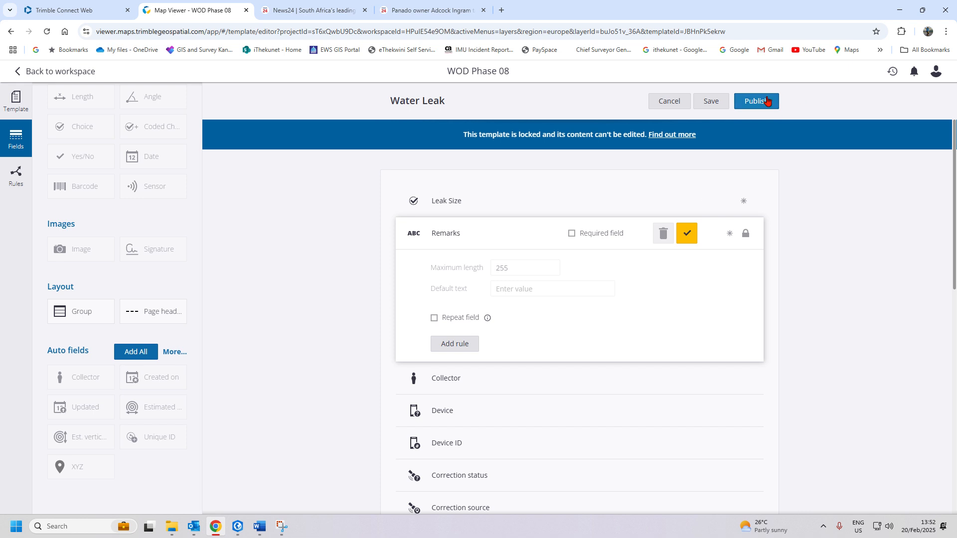
- Re-publish the Water Leak template, confirming the re-publish prompt
{"action": "left_click", "coordinate": [766, 100]}
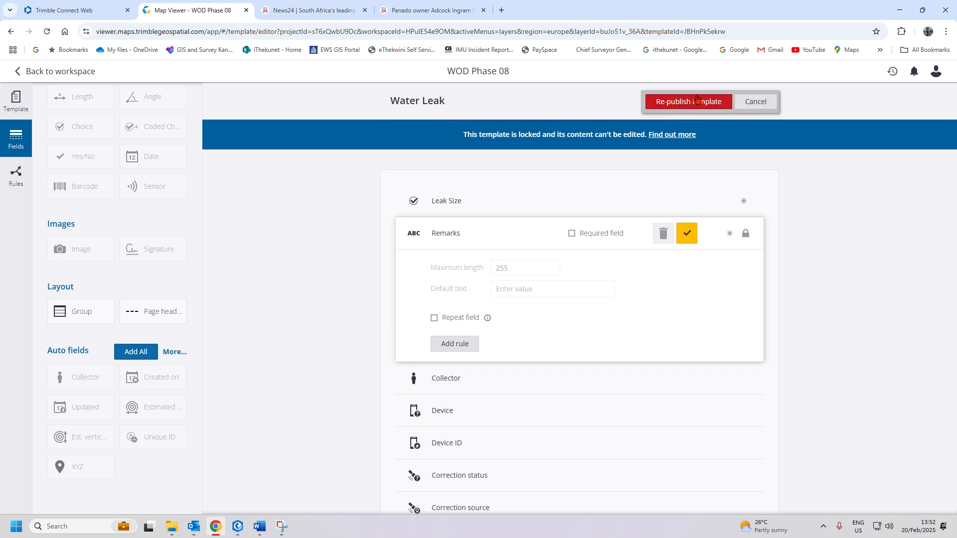
{"action": "left_click", "coordinate": [697, 101]}
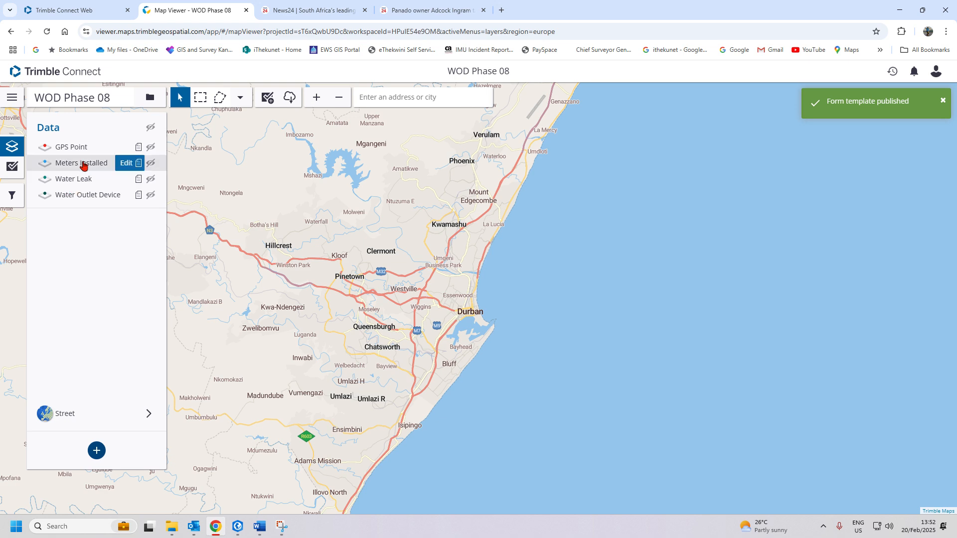
- Style the Water Leak layer blue-violet and save it
{"action": "left_click", "coordinate": [45, 180]}
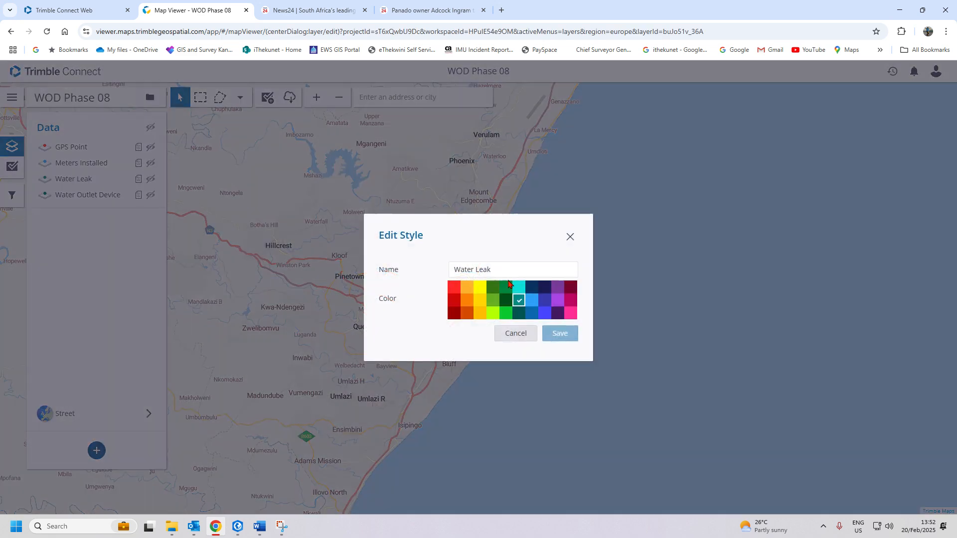
{"action": "left_click", "coordinate": [545, 300]}
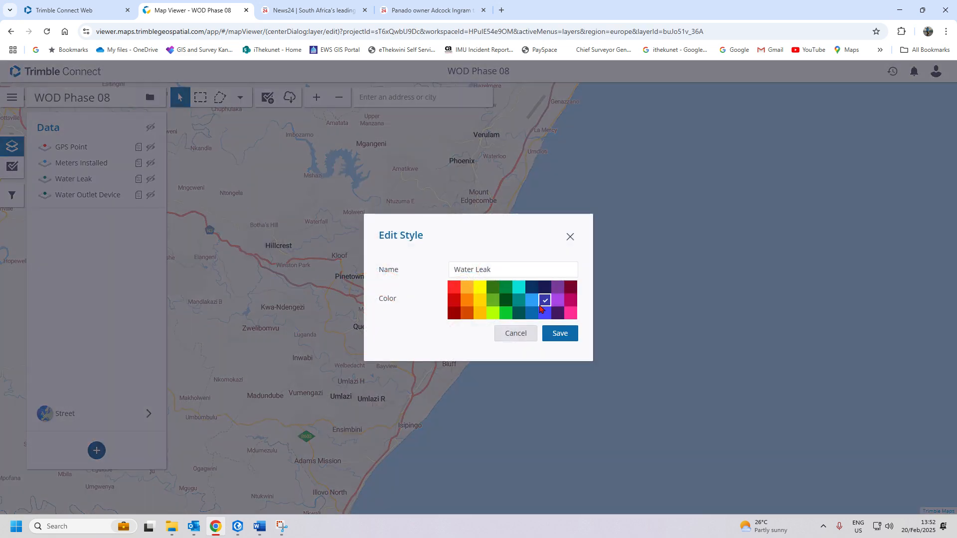
{"action": "left_click", "coordinate": [560, 333]}
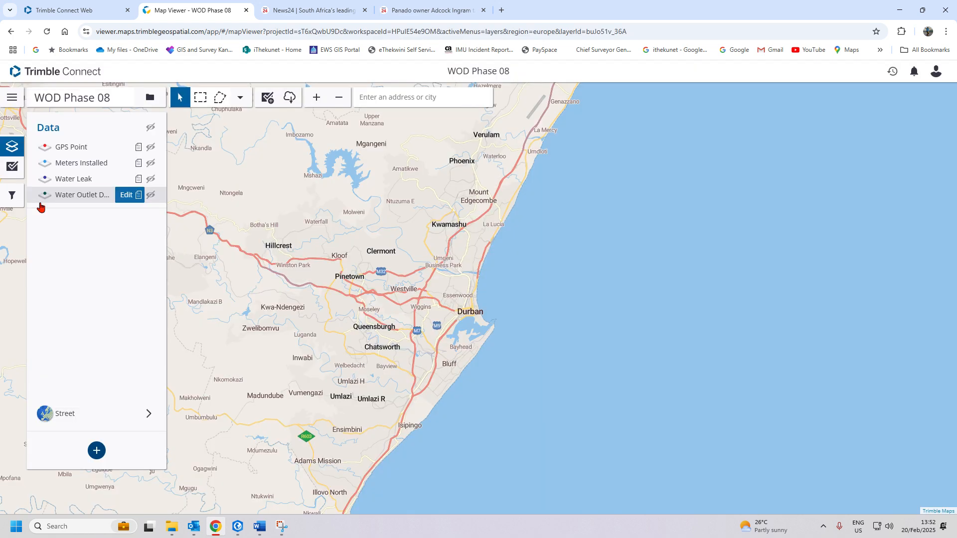
- Style the Water Outlet Device layer orange and save it
{"action": "left_click", "coordinate": [45, 194]}
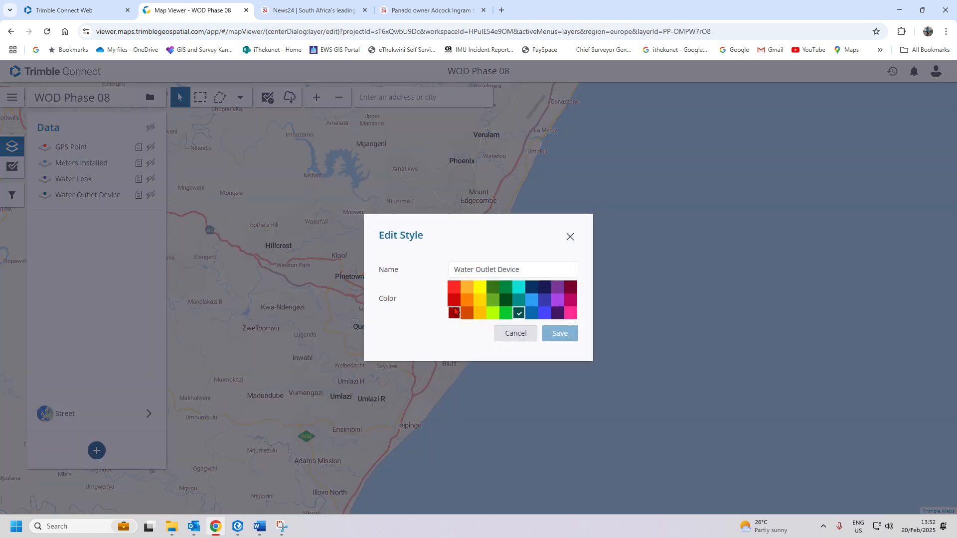
{"action": "left_click", "coordinate": [467, 300]}
{"action": "left_click", "coordinate": [559, 333]}
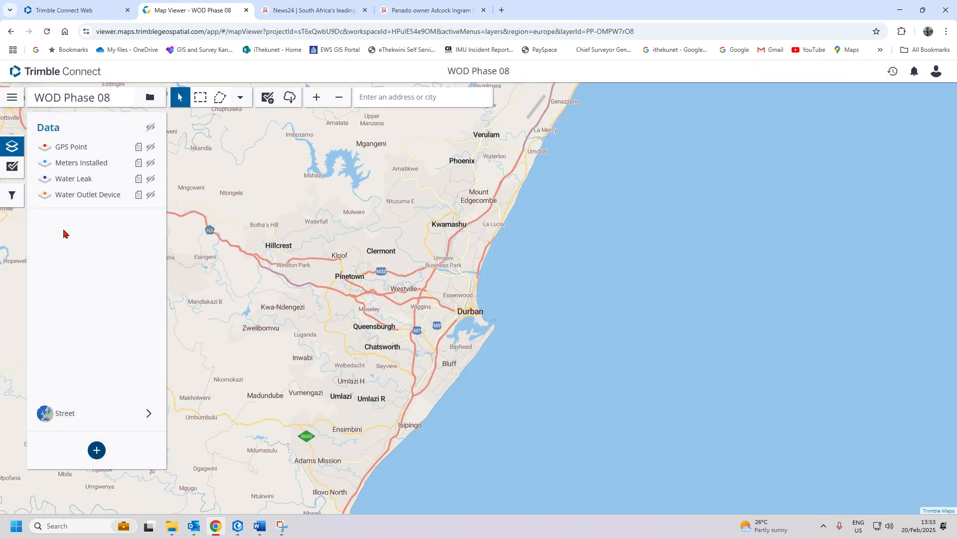
- Open the Meters Installed layer's template in the template editor from the Data panel
{"action": "mouse_move", "coordinate": [109, 149]}
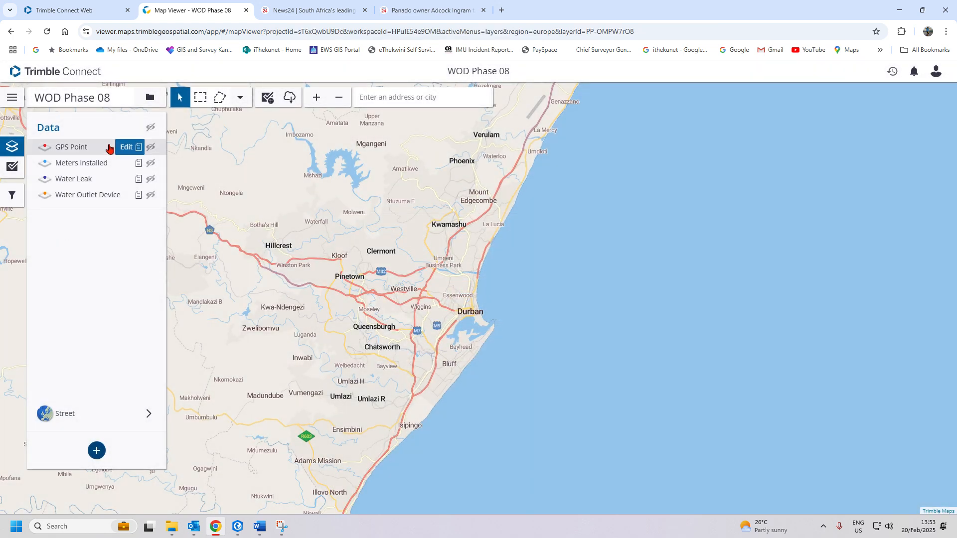
{"action": "mouse_move", "coordinate": [87, 183]}
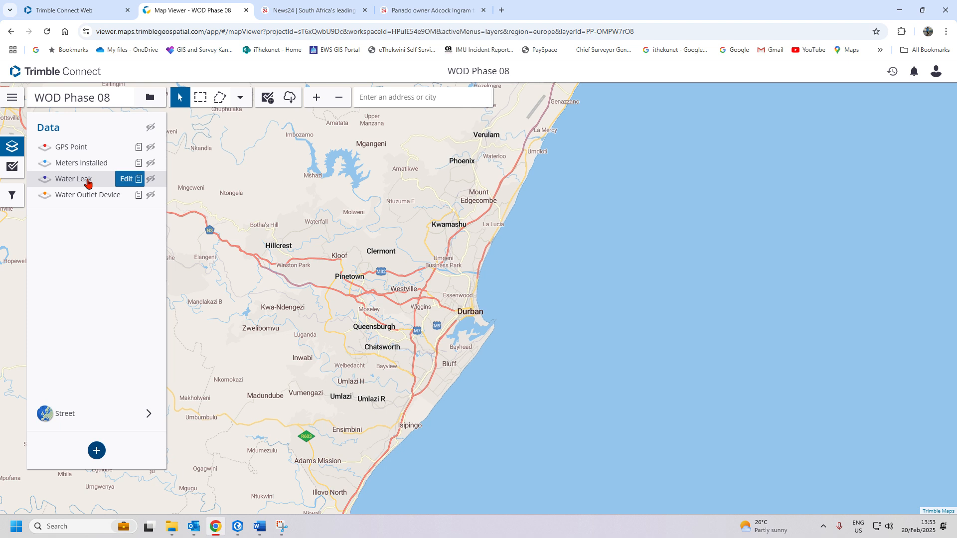
{"action": "mouse_move", "coordinate": [141, 166]}
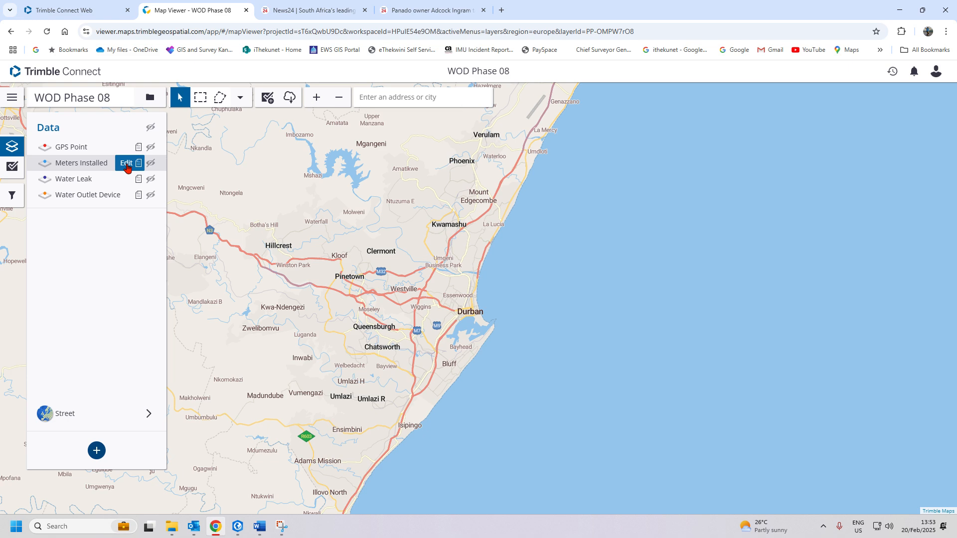
{"action": "left_click", "coordinate": [127, 163]}
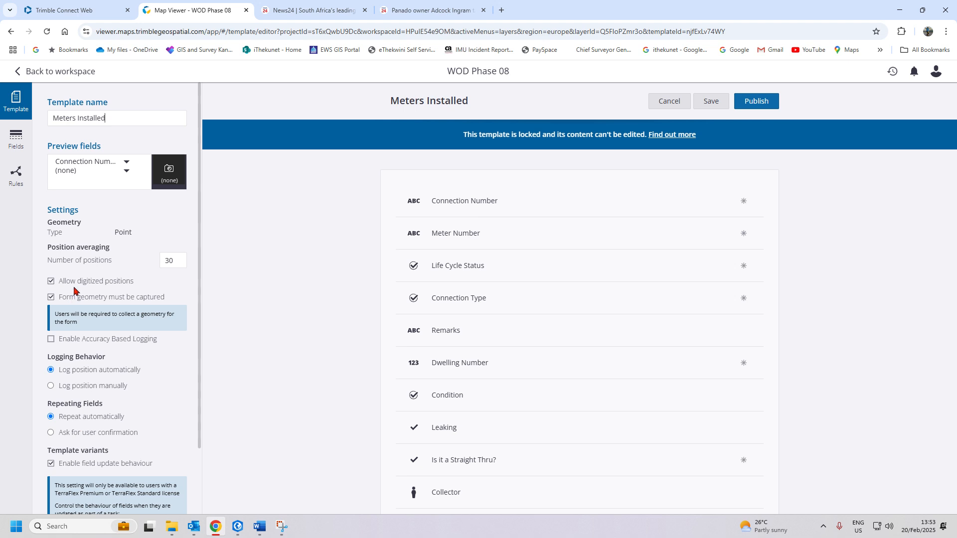
{"action": "scroll", "coordinate": [88, 329], "scroll_direction": "down", "scroll_amount": 2}
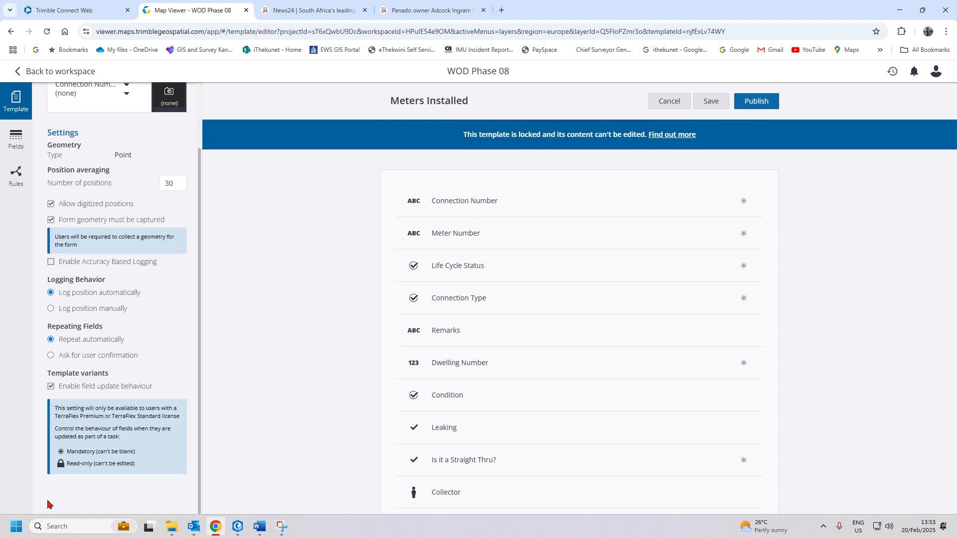
{"action": "scroll", "coordinate": [102, 363], "scroll_direction": "up", "scroll_amount": 1}
{"action": "scroll", "coordinate": [103, 362], "scroll_direction": "up", "scroll_amount": 1}
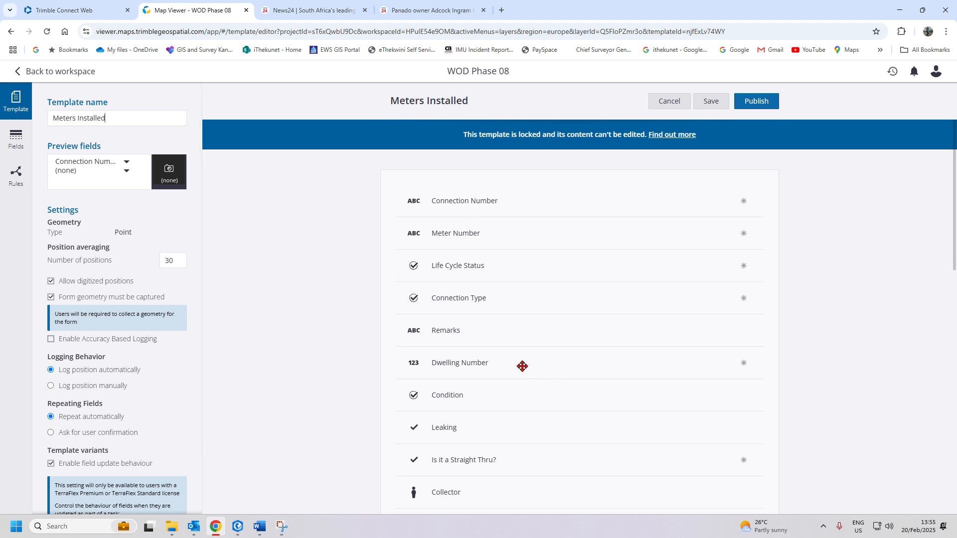
- Move Dwelling Number to the top and Connection Type above Meter Number, checking field settings
{"action": "left_click_drag", "start_coordinate": [519, 367], "coordinate": [506, 189]}
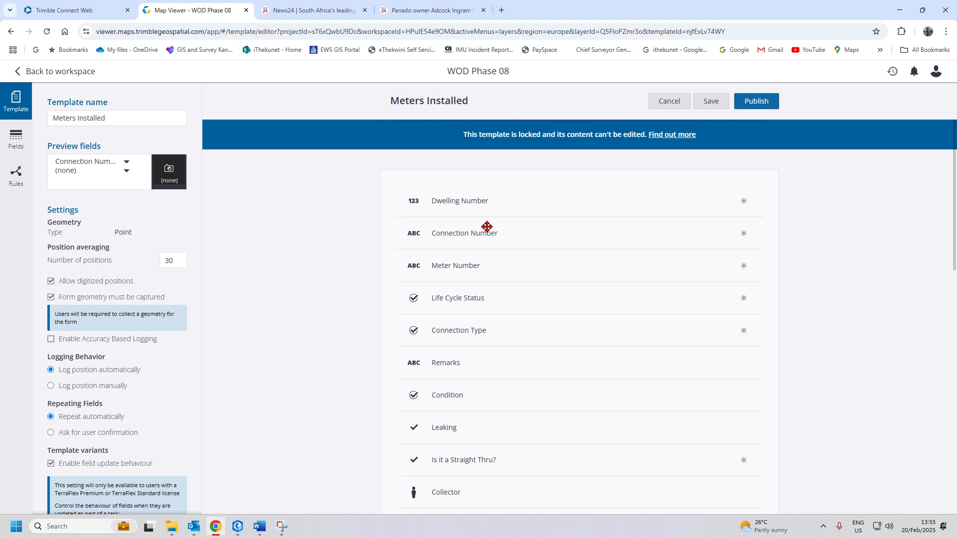
{"action": "left_click", "coordinate": [530, 207]}
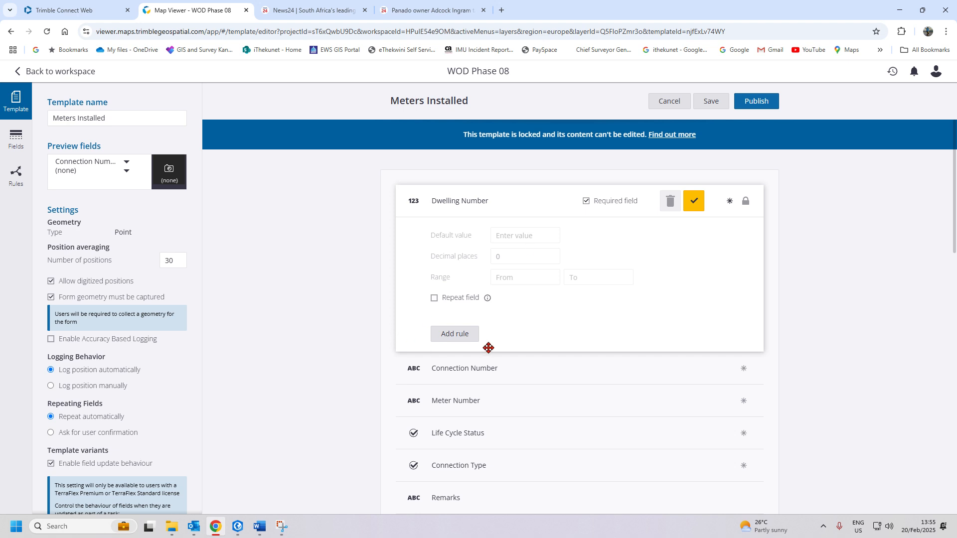
{"action": "left_click", "coordinate": [694, 201]}
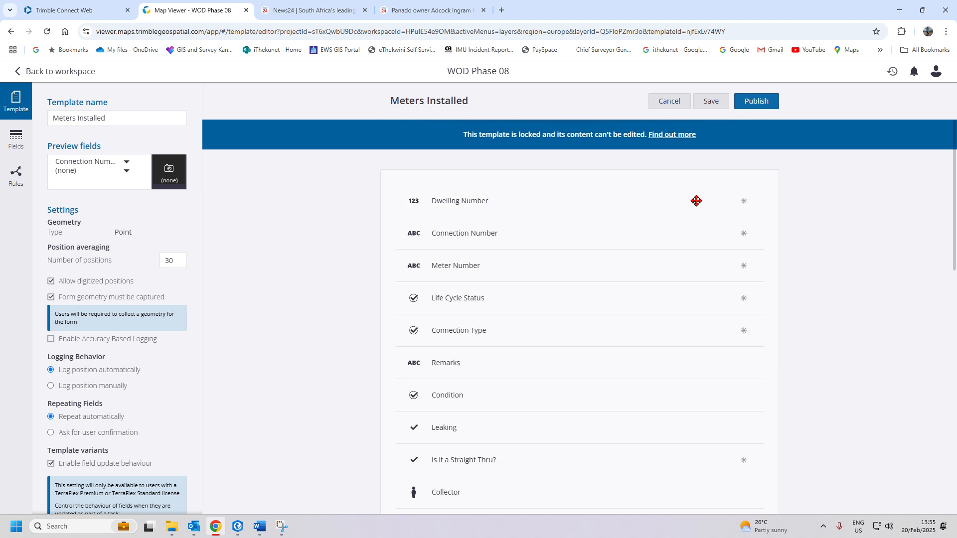
{"action": "left_click", "coordinate": [558, 236]}
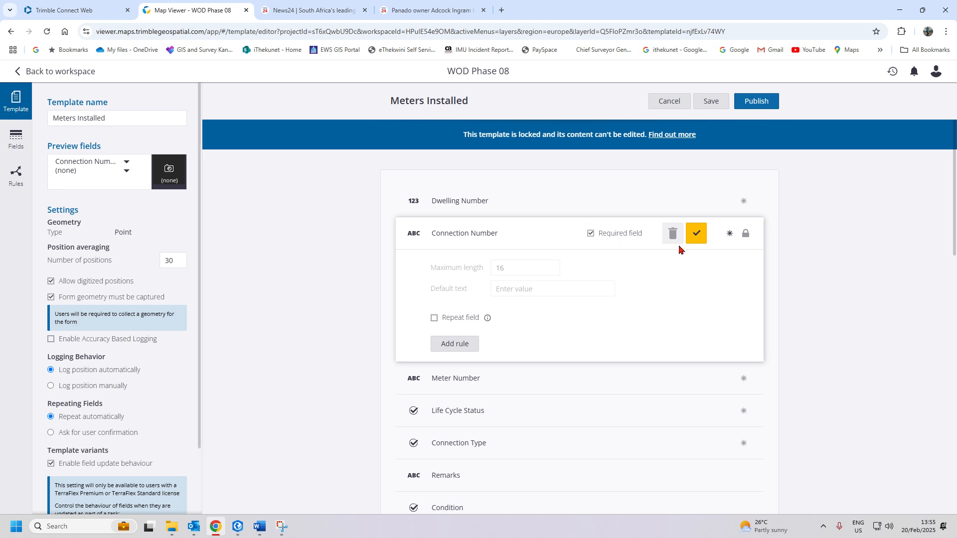
{"action": "left_click", "coordinate": [701, 232]}
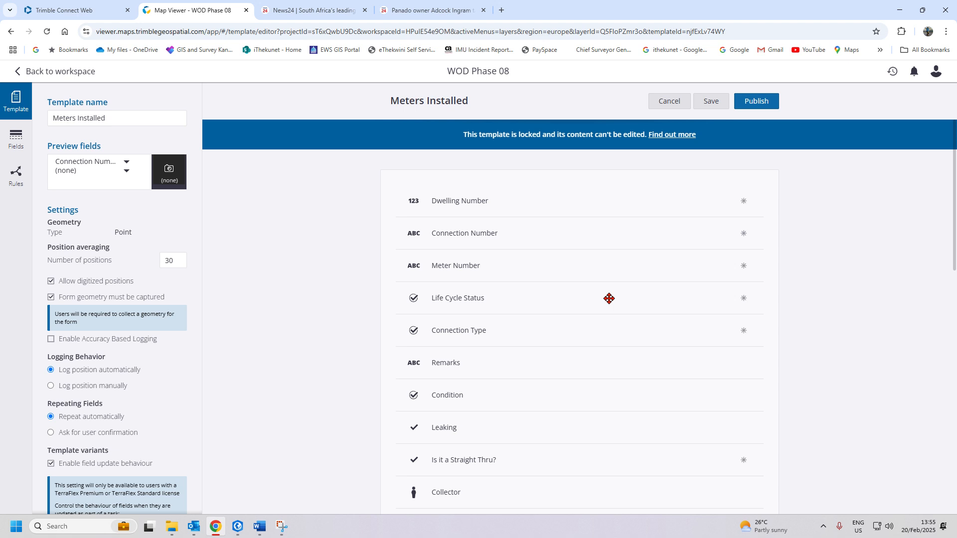
{"action": "left_click_drag", "start_coordinate": [608, 298], "coordinate": [507, 262]}
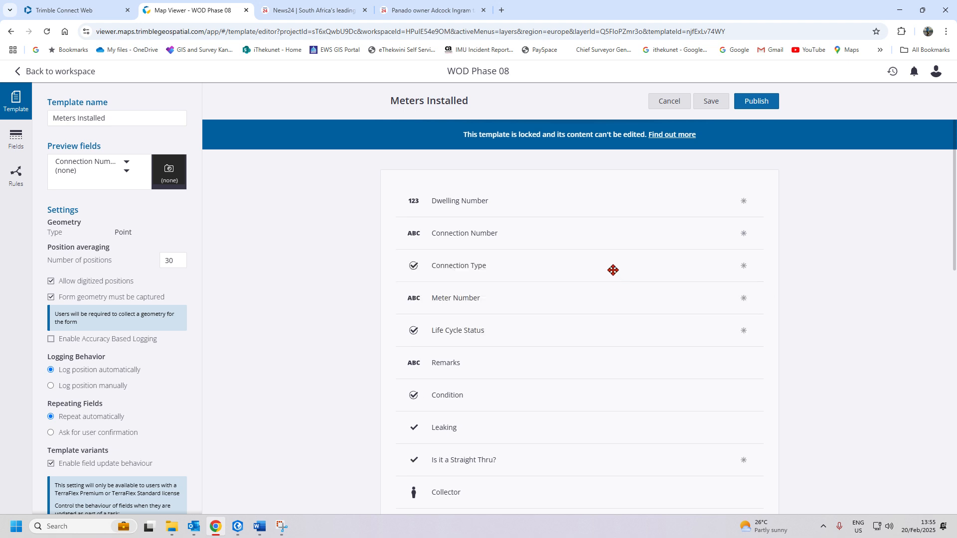
{"action": "left_click", "coordinate": [612, 271]}
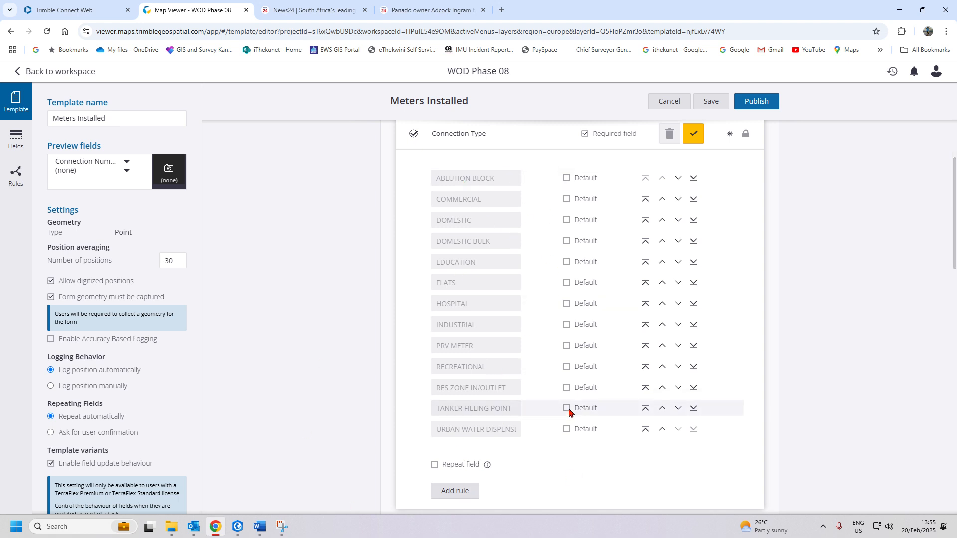
- Place Is it a Straight Thru? below Connection Type and move Condition and Leaking above Remarks
{"action": "scroll", "coordinate": [566, 406], "scroll_direction": "up", "scroll_amount": 1}
{"action": "left_click", "coordinate": [693, 200]}
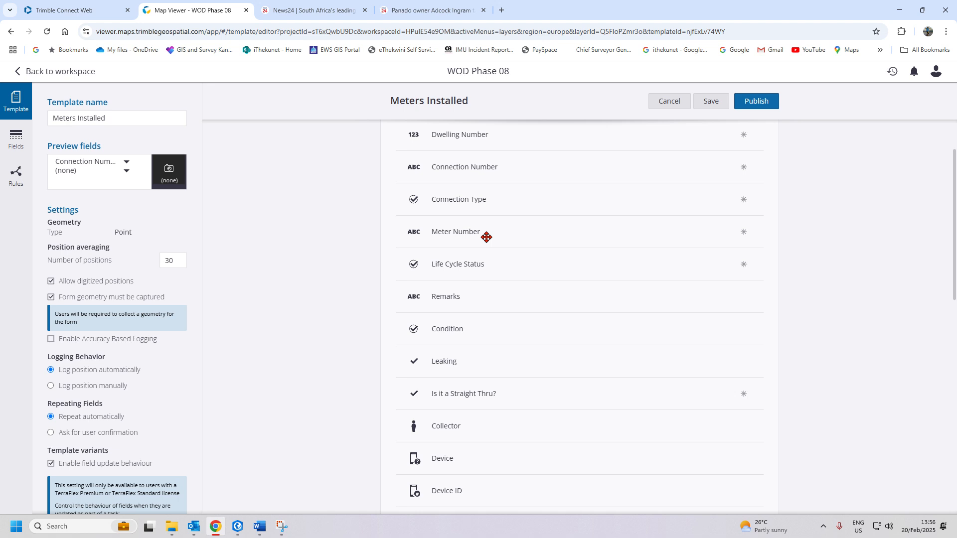
{"action": "left_click_drag", "start_coordinate": [500, 397], "coordinate": [516, 241]}
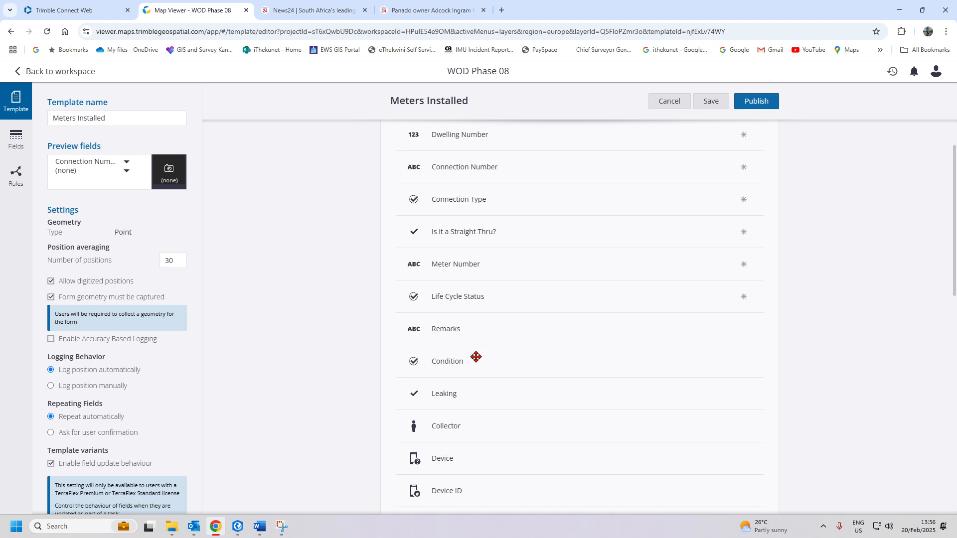
{"action": "left_click_drag", "start_coordinate": [489, 365], "coordinate": [488, 329]}
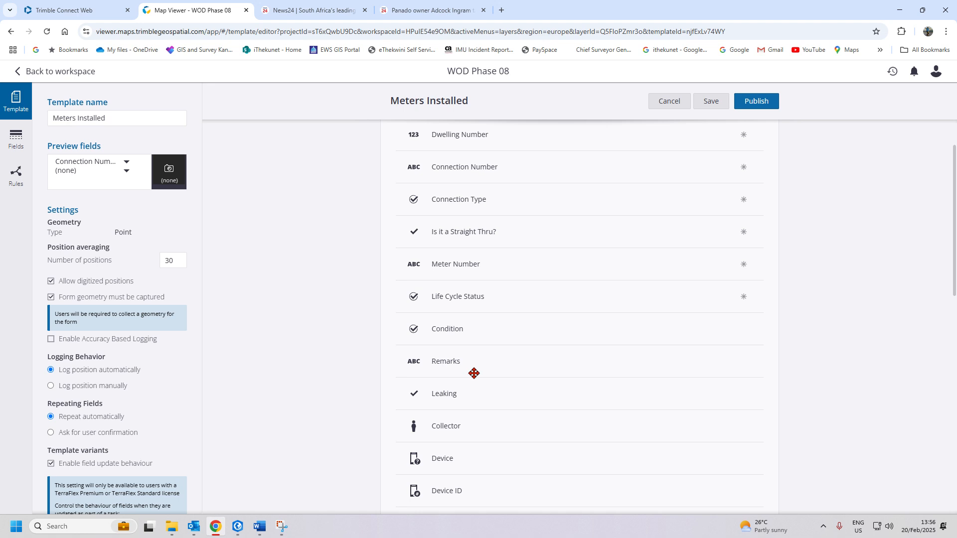
{"action": "left_click_drag", "start_coordinate": [475, 380], "coordinate": [483, 355]}
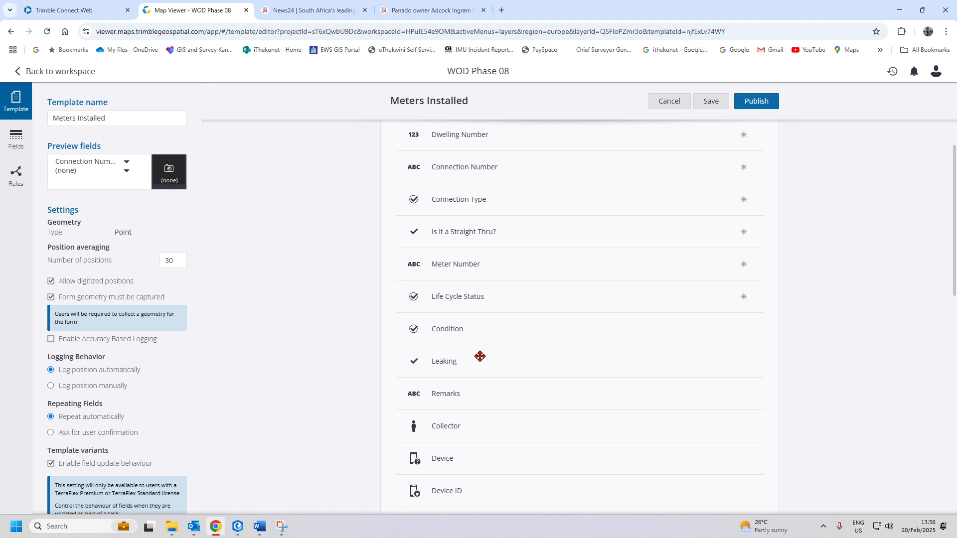
{"action": "scroll", "coordinate": [453, 396], "scroll_direction": "down", "scroll_amount": 10}
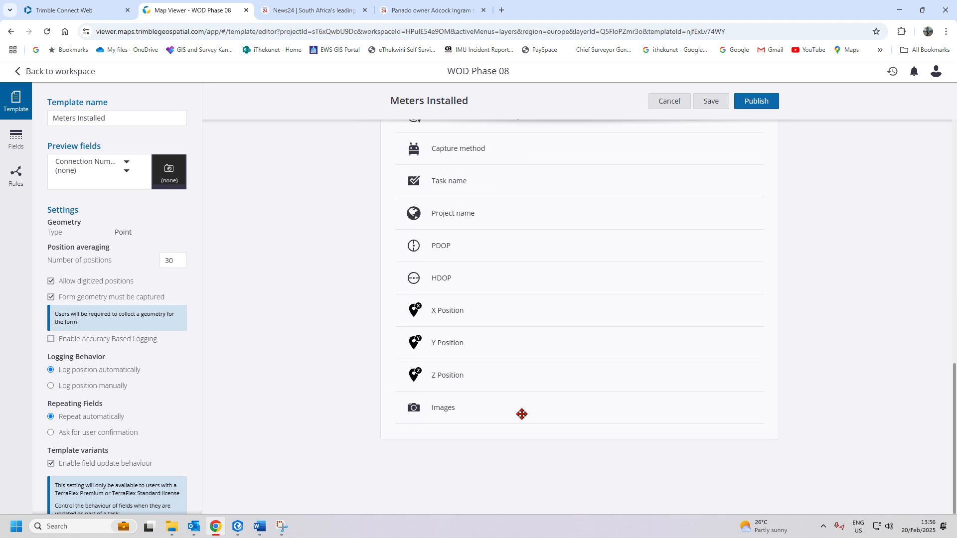
{"action": "scroll", "coordinate": [456, 414], "scroll_direction": "up", "scroll_amount": 10}
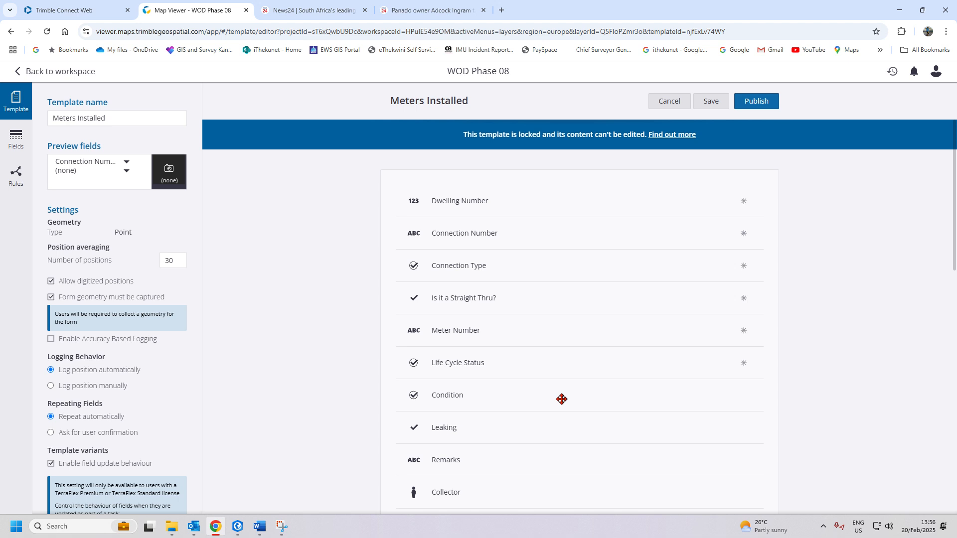
{"action": "scroll", "coordinate": [560, 399], "scroll_direction": "down", "scroll_amount": 1}
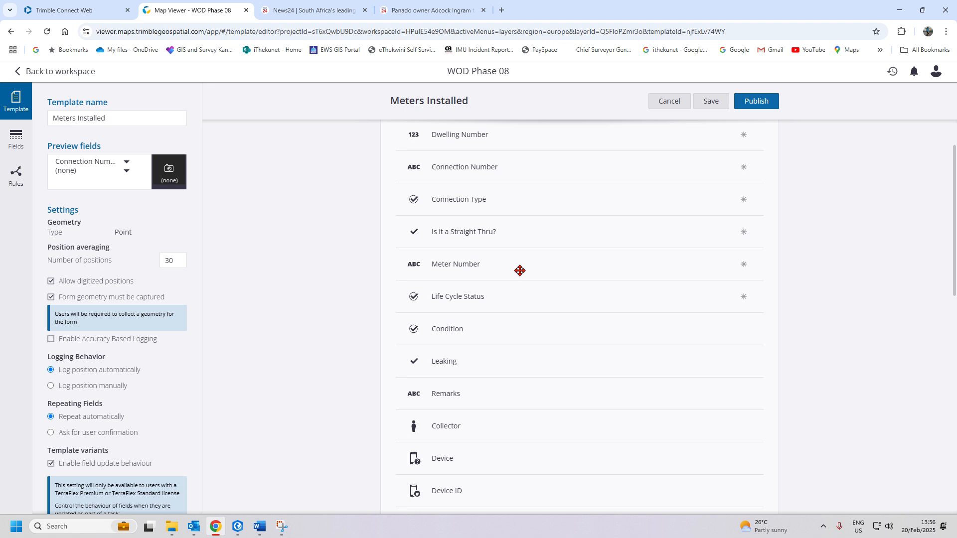
{"action": "left_click", "coordinate": [17, 142]}
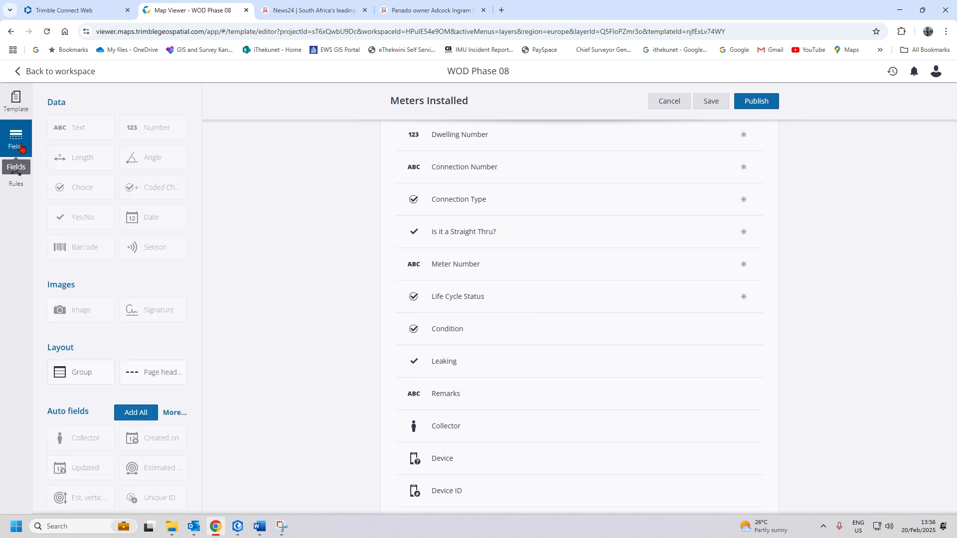
- Start a rule targeting Meter Number with the Disable behaviour
{"action": "left_click", "coordinate": [17, 177]}
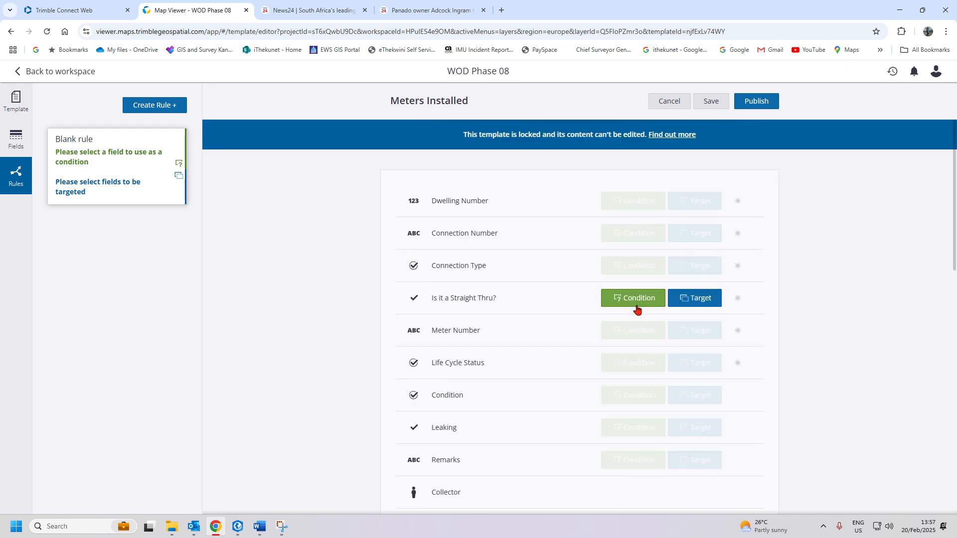
{"action": "scroll", "coordinate": [658, 401], "scroll_direction": "down", "scroll_amount": 1}
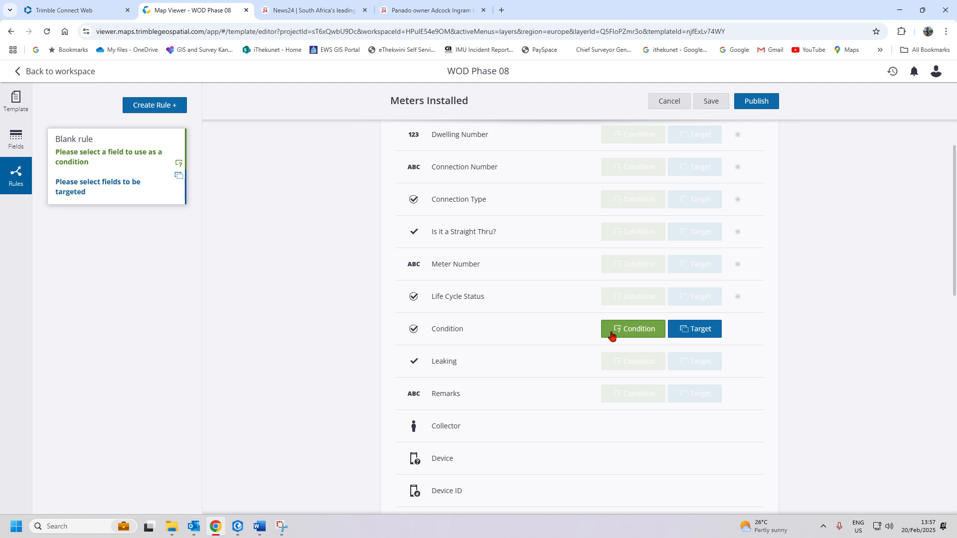
{"action": "left_click", "coordinate": [712, 268]}
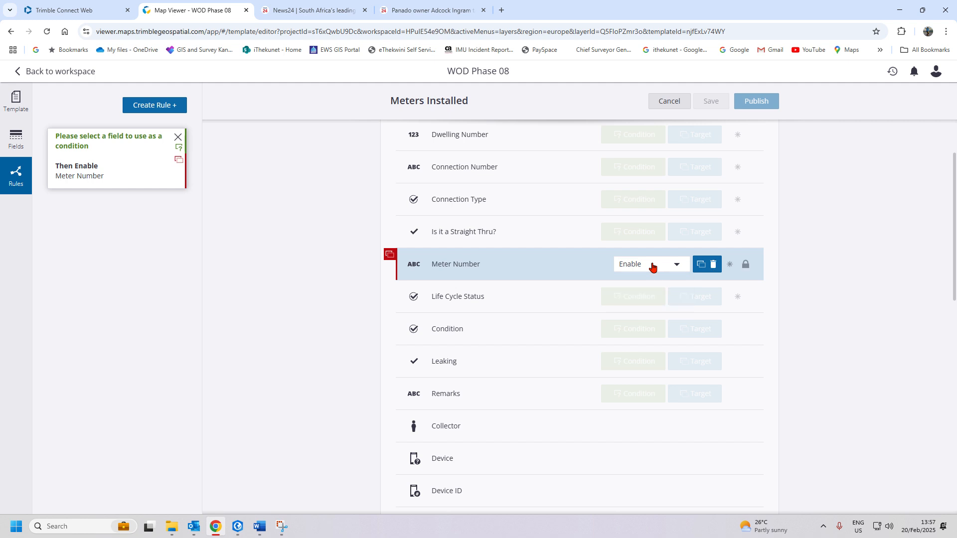
{"action": "left_click", "coordinate": [651, 268]}
{"action": "left_click", "coordinate": [637, 301]}
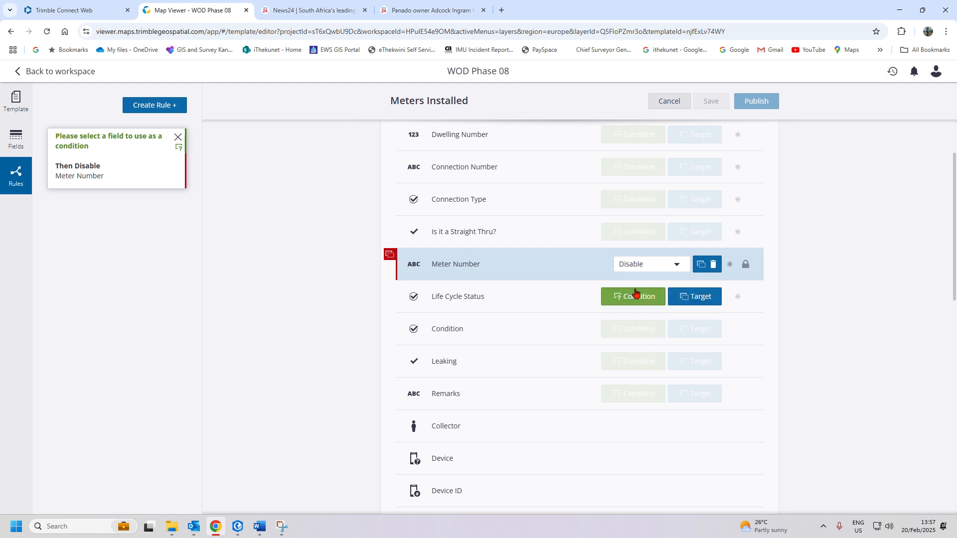
- Make the rule's condition Is it a Straight Thru? 'Is yes' and save it
{"action": "left_click", "coordinate": [632, 232]}
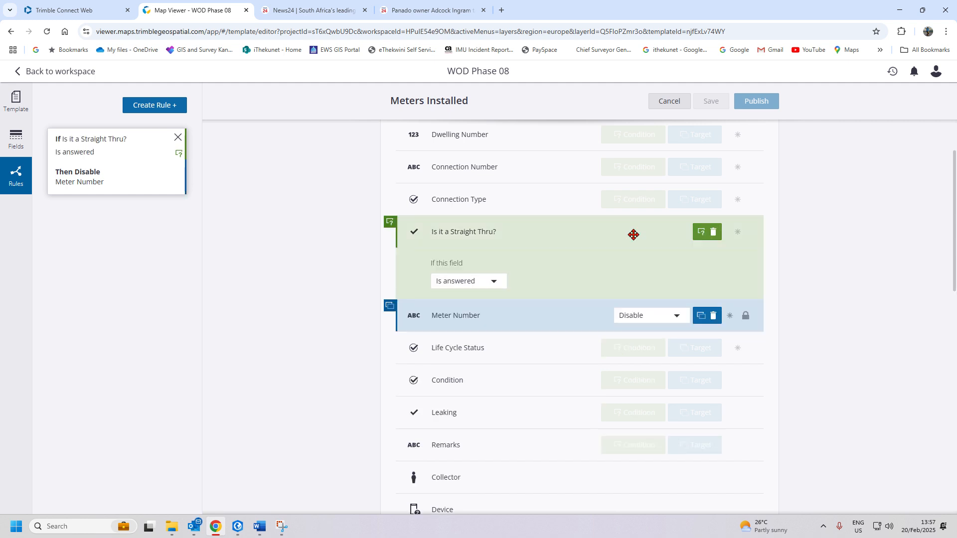
{"action": "left_click", "coordinate": [492, 282]}
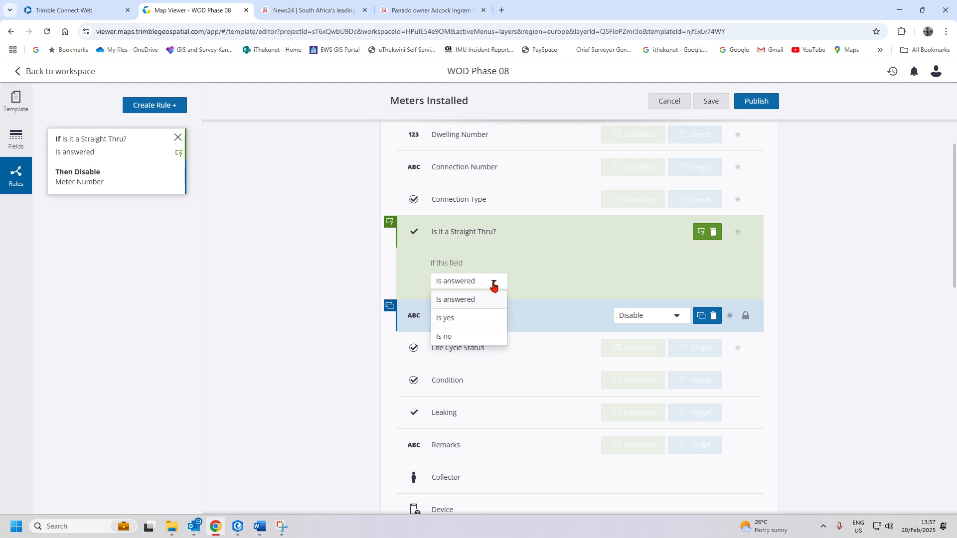
{"action": "left_click", "coordinate": [474, 319]}
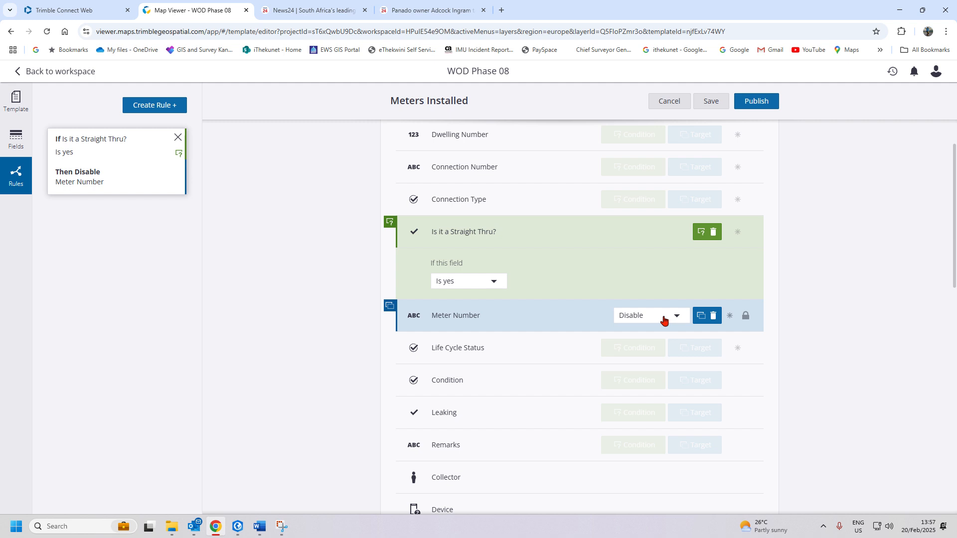
{"action": "scroll", "coordinate": [551, 461], "scroll_direction": "down", "scroll_amount": 4}
{"action": "scroll", "coordinate": [575, 450], "scroll_direction": "up", "scroll_amount": 5}
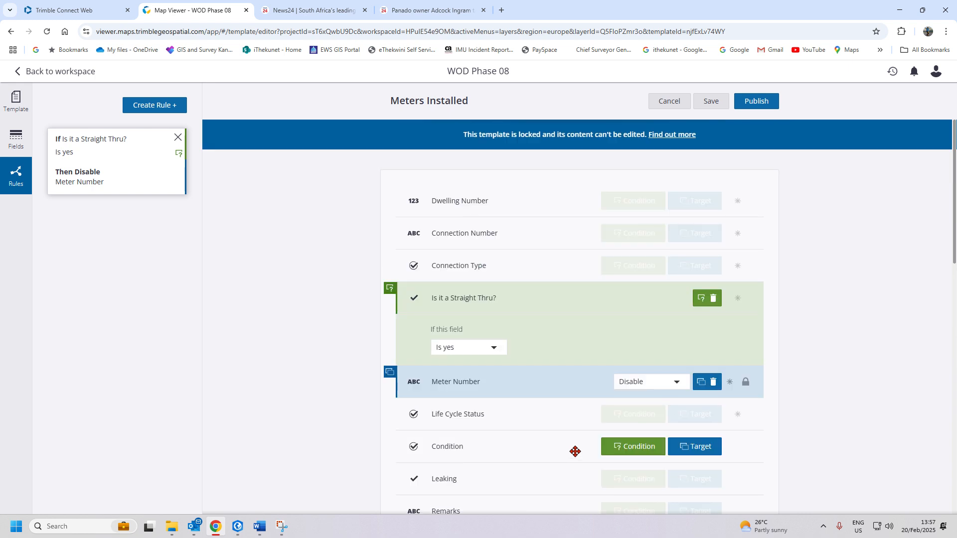
{"action": "left_click", "coordinate": [712, 100]}
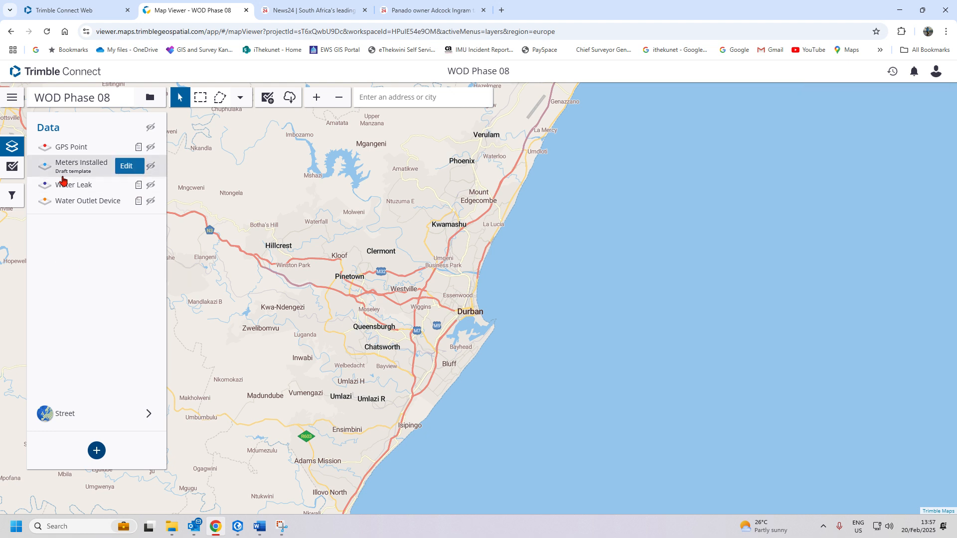
- Publish the Meters Installed template, confirming the re-publish
{"action": "mouse_move", "coordinate": [84, 169]}
{"action": "left_click", "coordinate": [123, 170]}
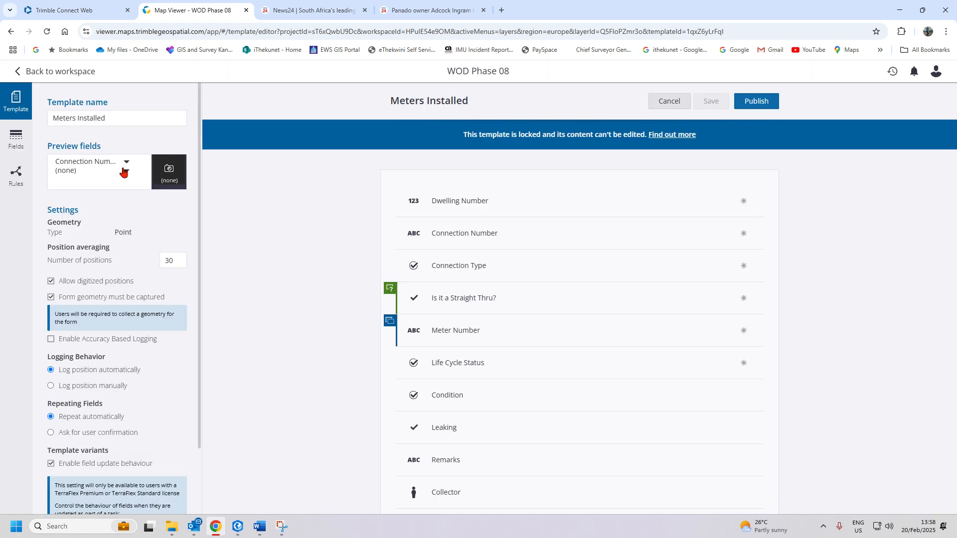
{"action": "left_click", "coordinate": [765, 108]}
{"action": "left_click", "coordinate": [675, 107]}
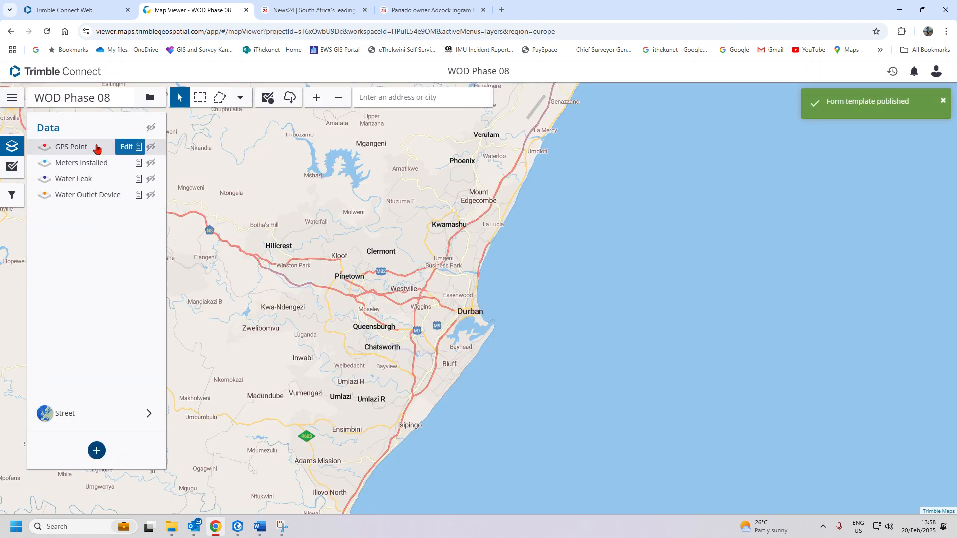
- Set the preview fields to Meter Number and Dwelling Number, then re-publish the template
{"action": "left_click", "coordinate": [134, 168]}
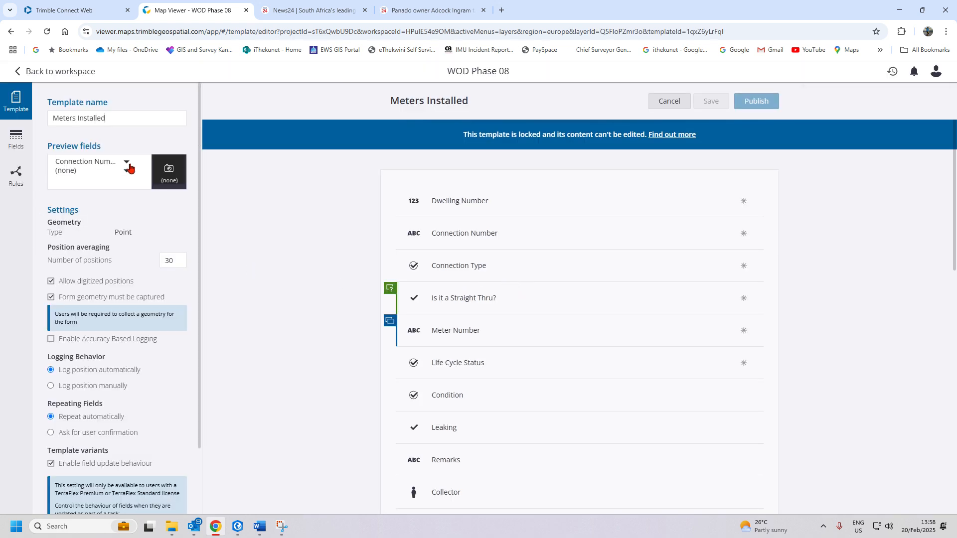
{"action": "left_click", "coordinate": [128, 166]}
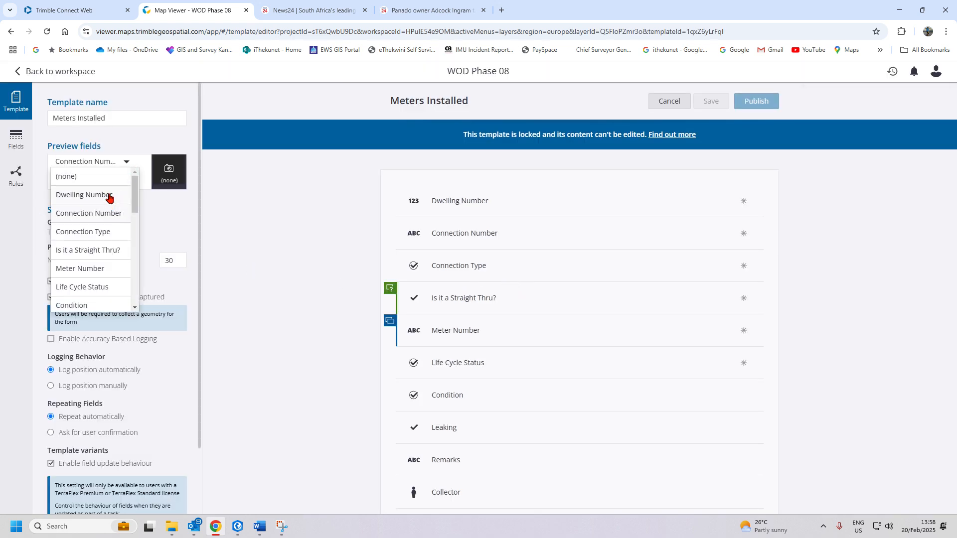
{"action": "left_click", "coordinate": [90, 269]}
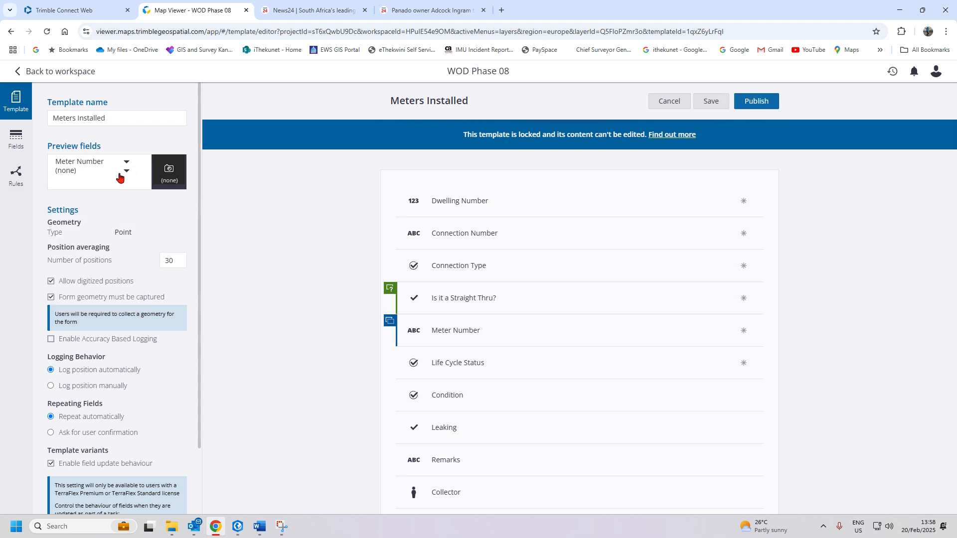
{"action": "left_click", "coordinate": [120, 172]}
{"action": "left_click", "coordinate": [92, 201]}
{"action": "scroll", "coordinate": [137, 451], "scroll_direction": "down", "scroll_amount": 1}
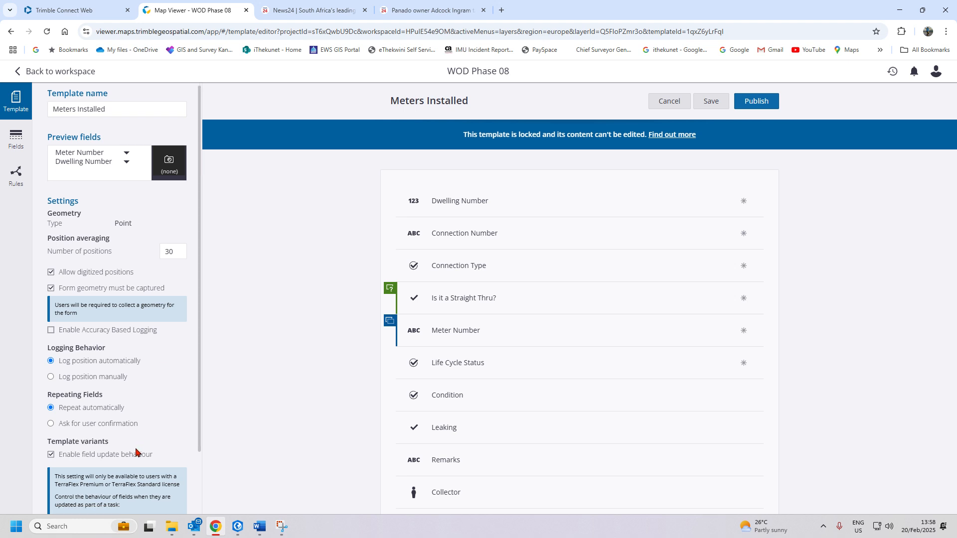
{"action": "scroll", "coordinate": [137, 451], "scroll_direction": "down", "scroll_amount": 2}
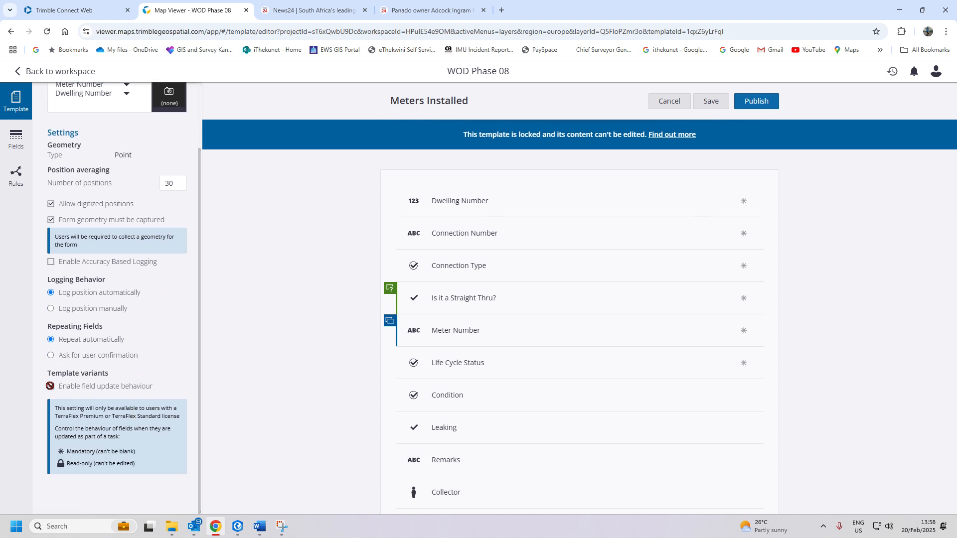
{"action": "left_click", "coordinate": [753, 101]}
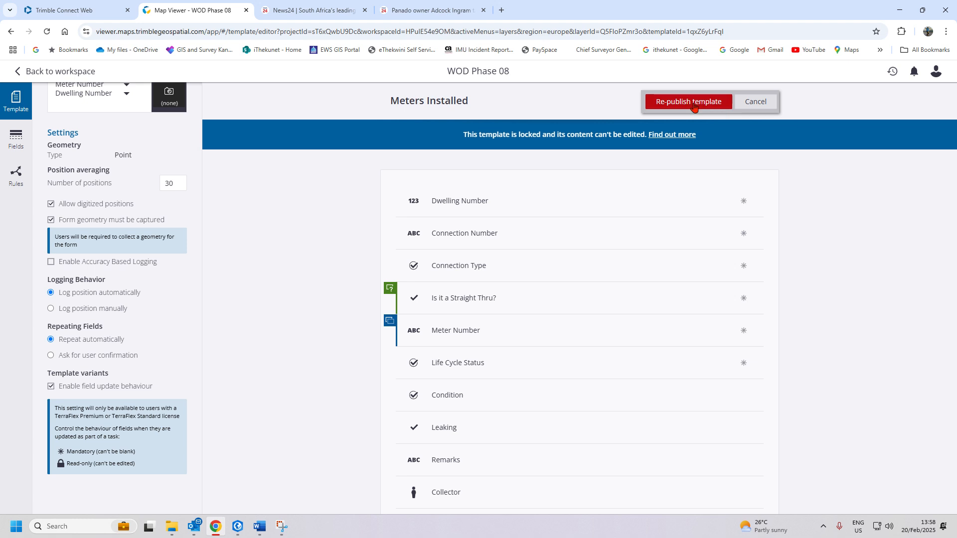
{"action": "left_click", "coordinate": [692, 103]}
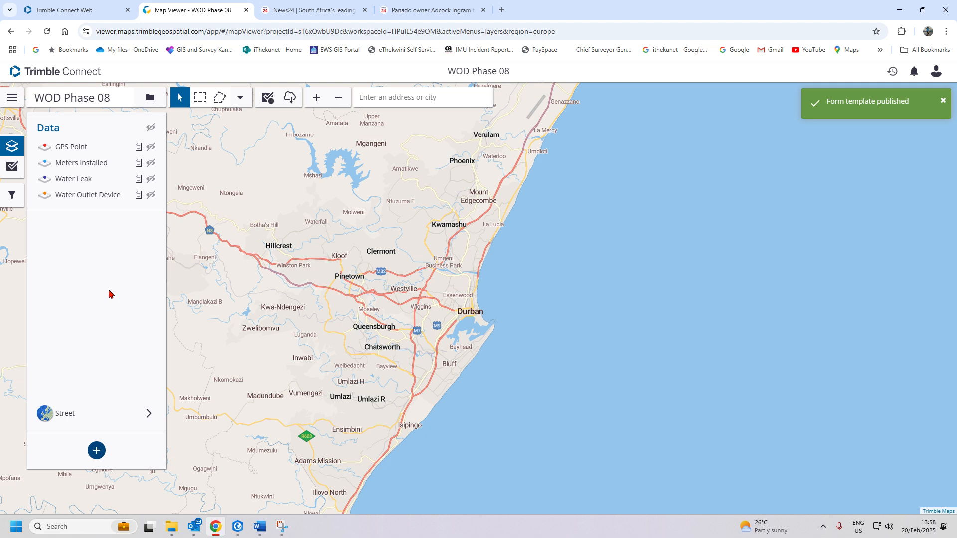
{"action": "mouse_move", "coordinate": [110, 197]}
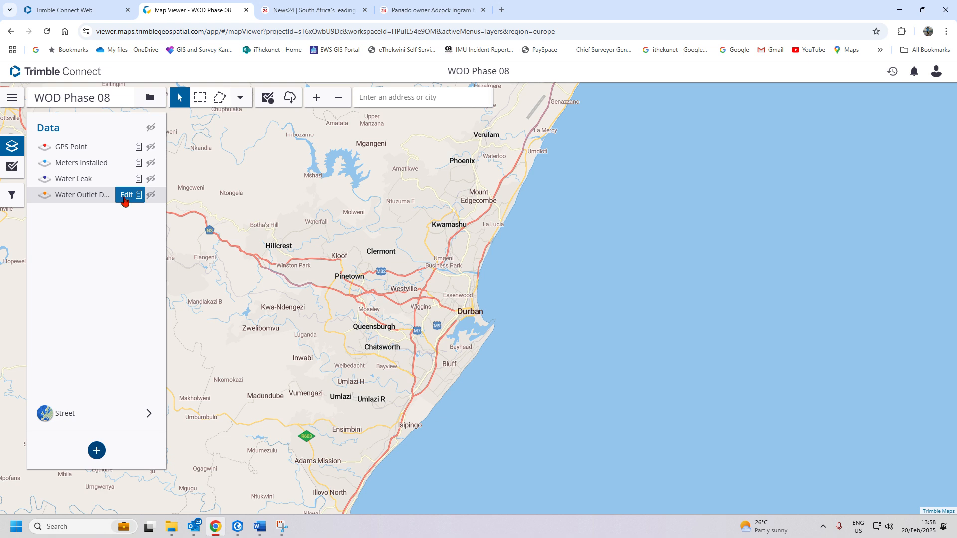
- Open the Water Outlet Device template and drag Verification Status above Outlet Device Type
{"action": "left_click", "coordinate": [126, 195]}
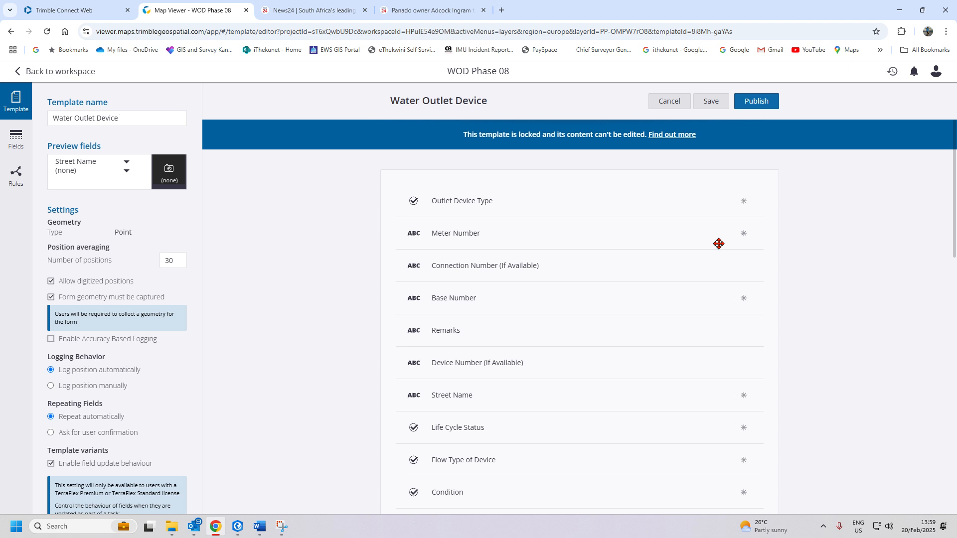
{"action": "scroll", "coordinate": [551, 390], "scroll_direction": "down", "scroll_amount": 15}
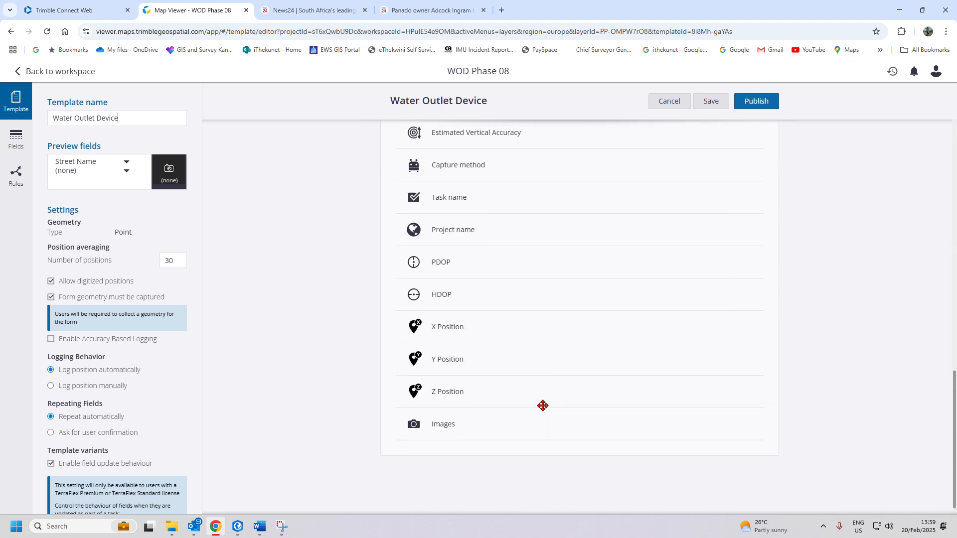
{"action": "scroll", "coordinate": [542, 406], "scroll_direction": "up", "scroll_amount": 10}
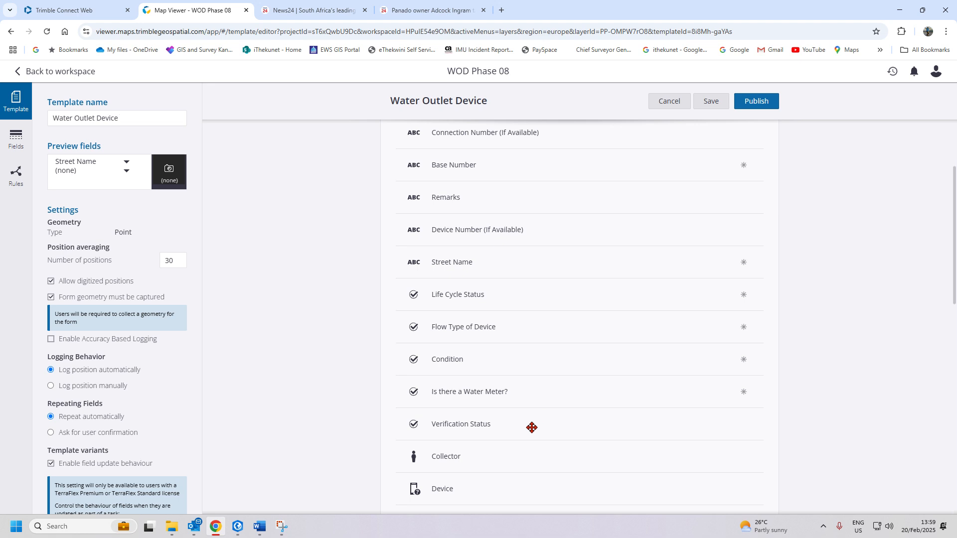
{"action": "left_click_drag", "start_coordinate": [531, 427], "coordinate": [522, 182]}
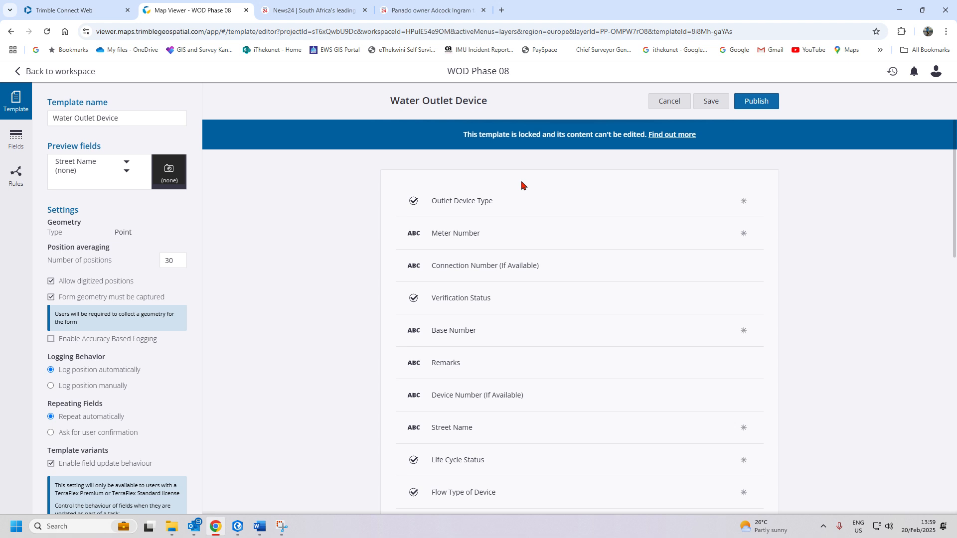
{"action": "scroll", "coordinate": [521, 185], "scroll_direction": "down", "scroll_amount": 3}
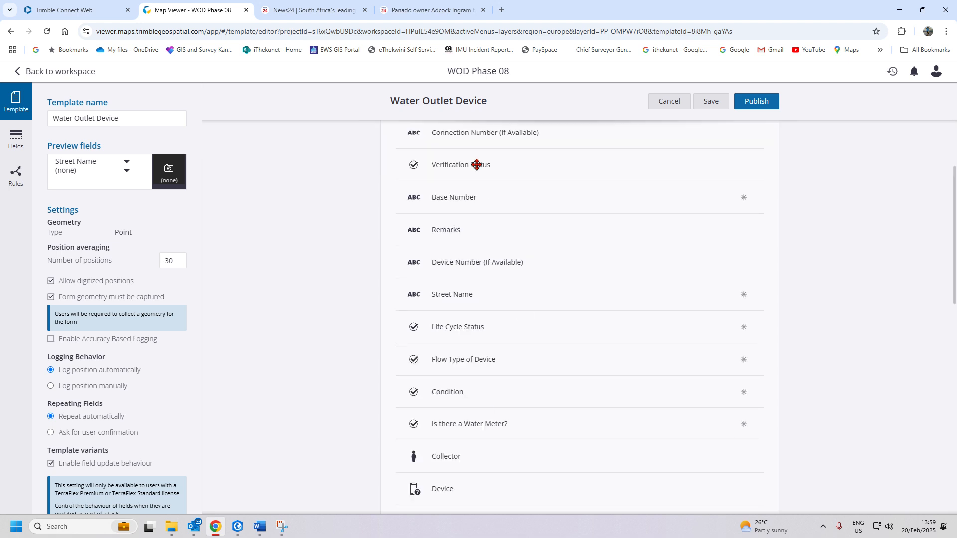
{"action": "left_click_drag", "start_coordinate": [477, 164], "coordinate": [478, 187]}
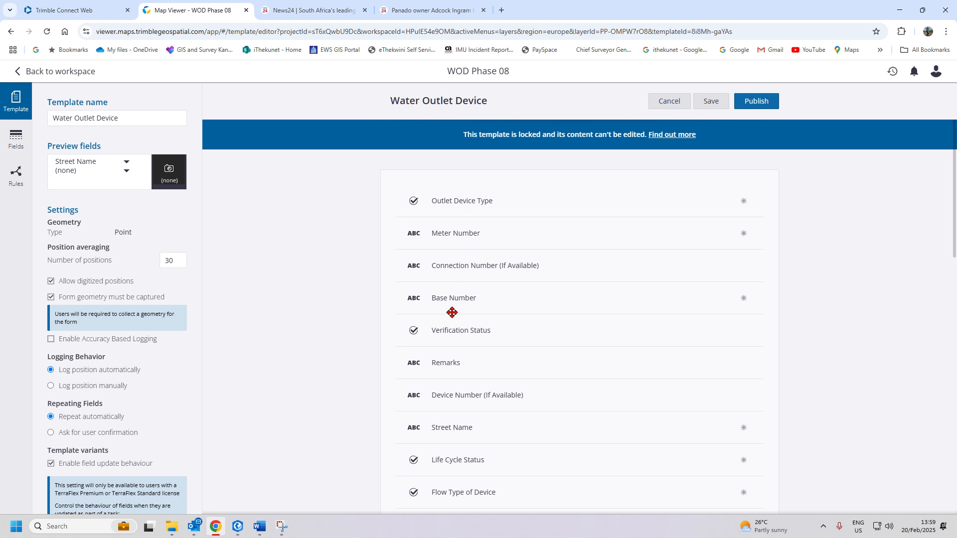
{"action": "left_click_drag", "start_coordinate": [450, 331], "coordinate": [464, 201]}
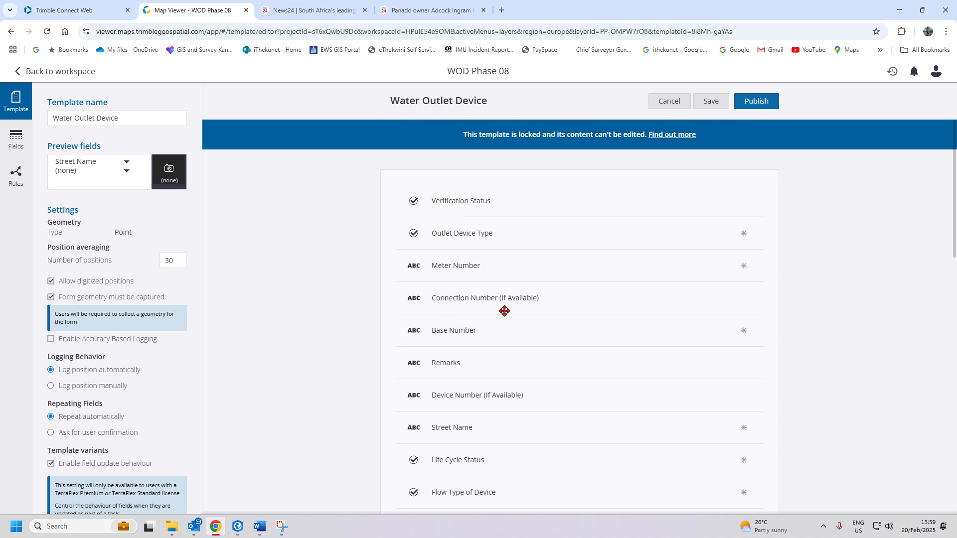
{"action": "left_click", "coordinate": [507, 203]}
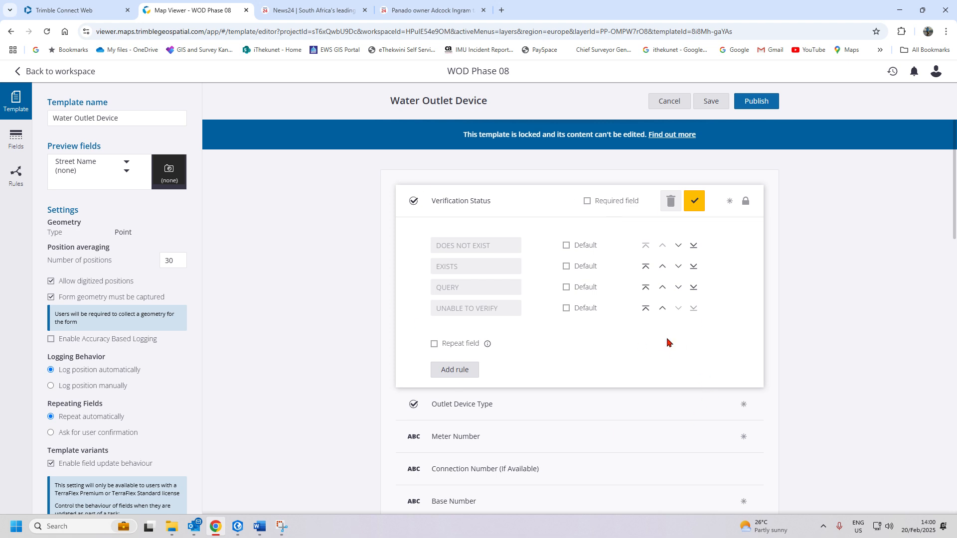
{"action": "left_click", "coordinate": [565, 246]}
{"action": "left_click", "coordinate": [566, 247]}
{"action": "left_click", "coordinate": [695, 201]}
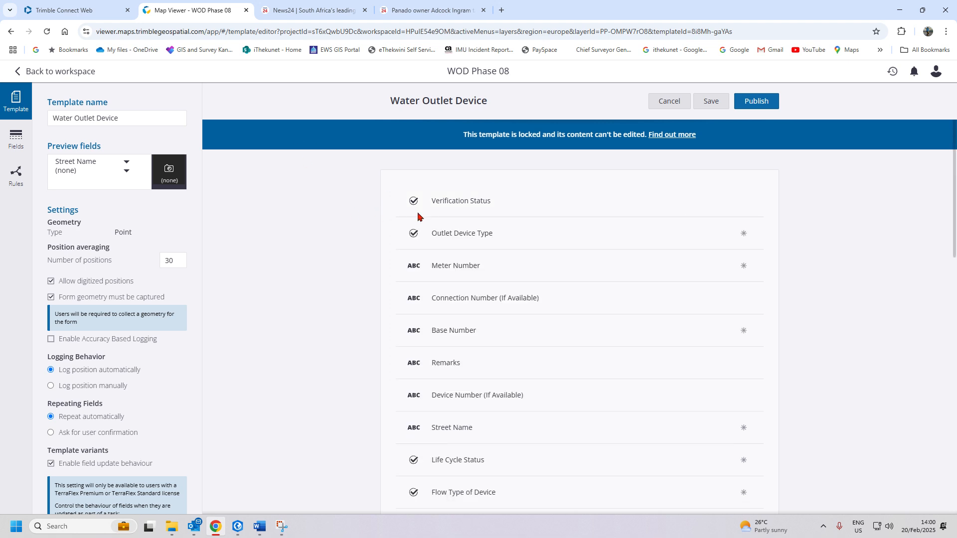
{"action": "left_click", "coordinate": [460, 196]}
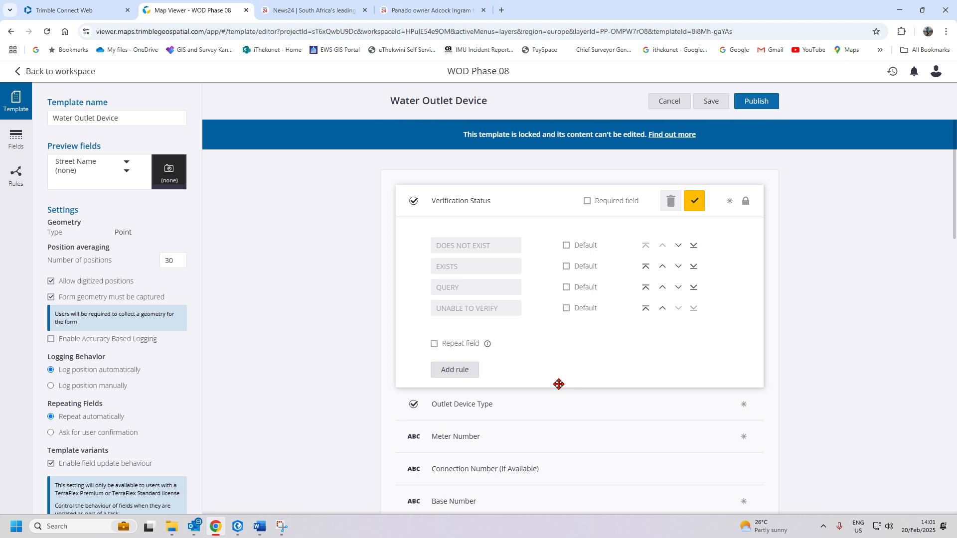
{"action": "left_click", "coordinate": [694, 202]}
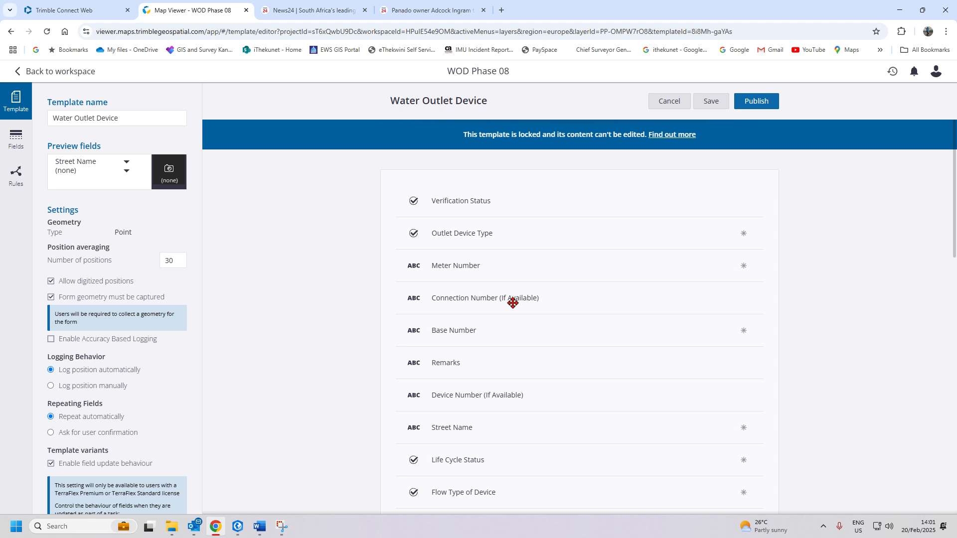
- Order Connection Number (If Available), Base Number and Flow Type of Device above Meter Number
{"action": "left_click_drag", "start_coordinate": [511, 300], "coordinate": [482, 273]}
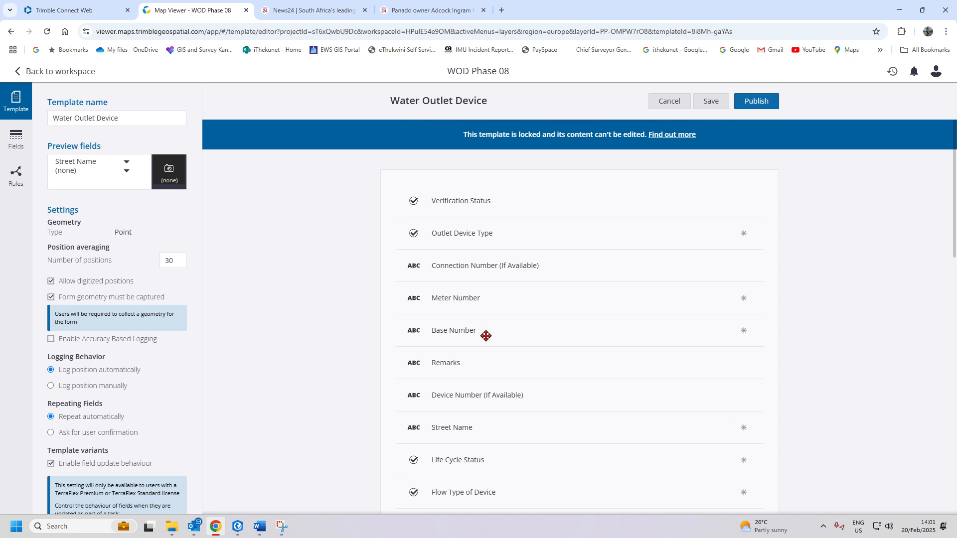
{"action": "left_click_drag", "start_coordinate": [487, 332], "coordinate": [486, 299]}
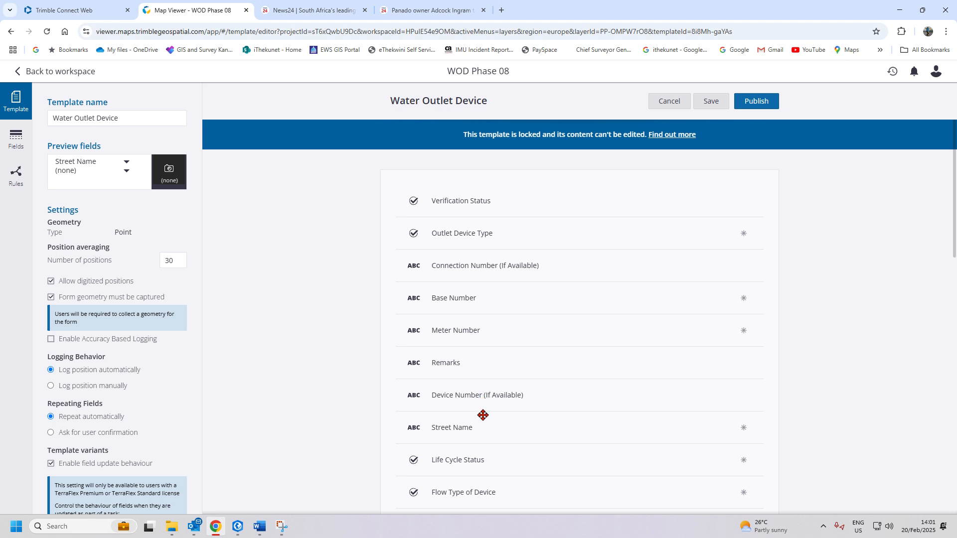
{"action": "scroll", "coordinate": [482, 413], "scroll_direction": "down", "scroll_amount": 1}
{"action": "left_click_drag", "start_coordinate": [482, 422], "coordinate": [486, 221]}
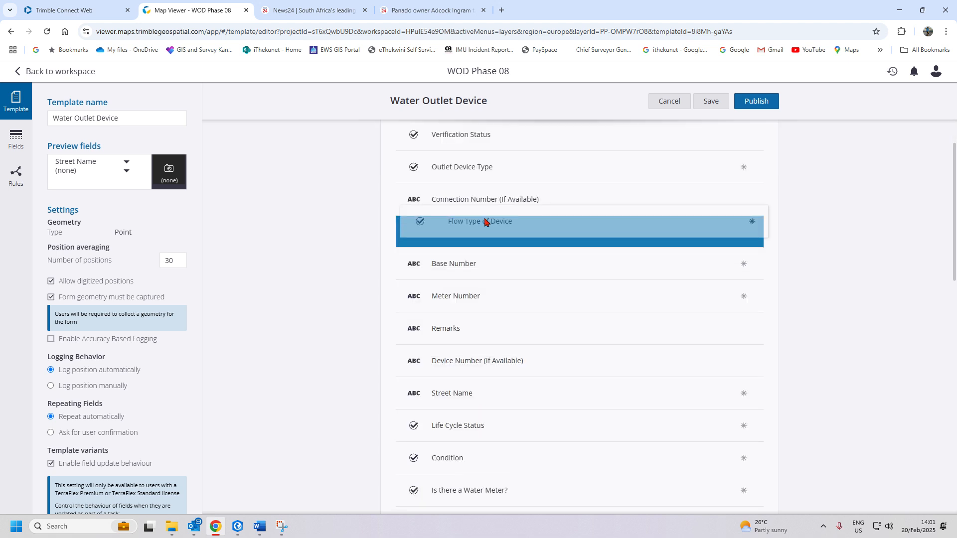
{"action": "left_click_drag", "start_coordinate": [486, 222], "coordinate": [479, 270]}
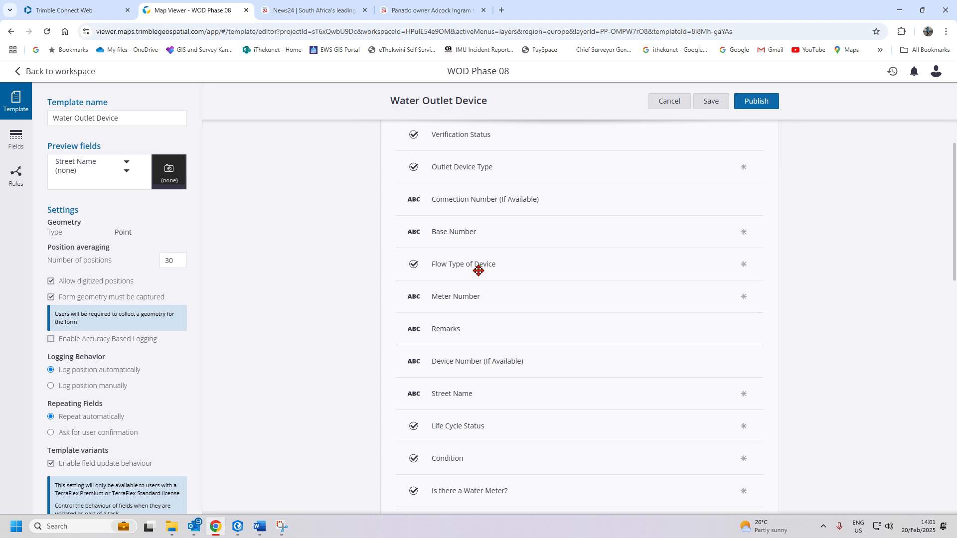
- Move Device Number, Street Name, Life Cycle Status, Condition and Is there a Water Meter? above Meter Number
{"action": "left_click_drag", "start_coordinate": [487, 362], "coordinate": [480, 298]}
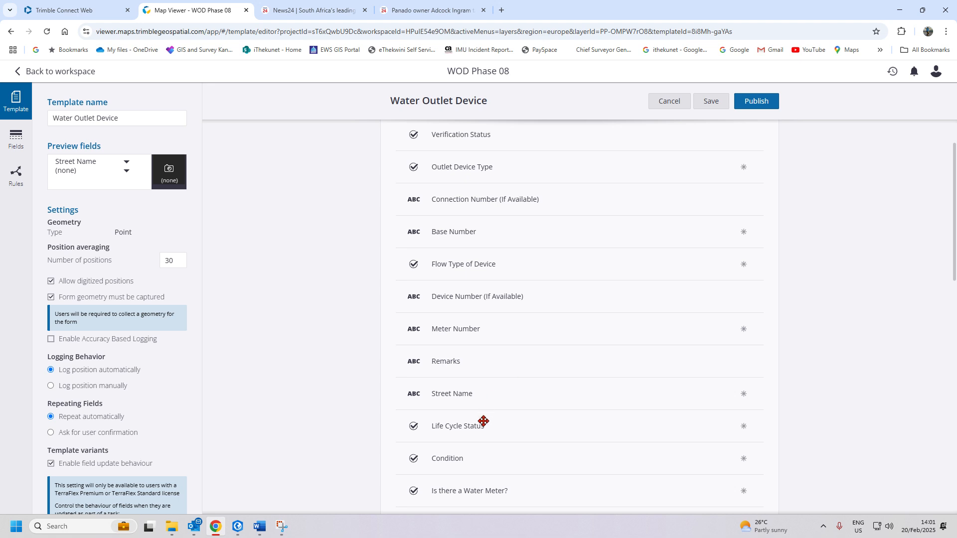
{"action": "left_click_drag", "start_coordinate": [486, 392], "coordinate": [490, 336]}
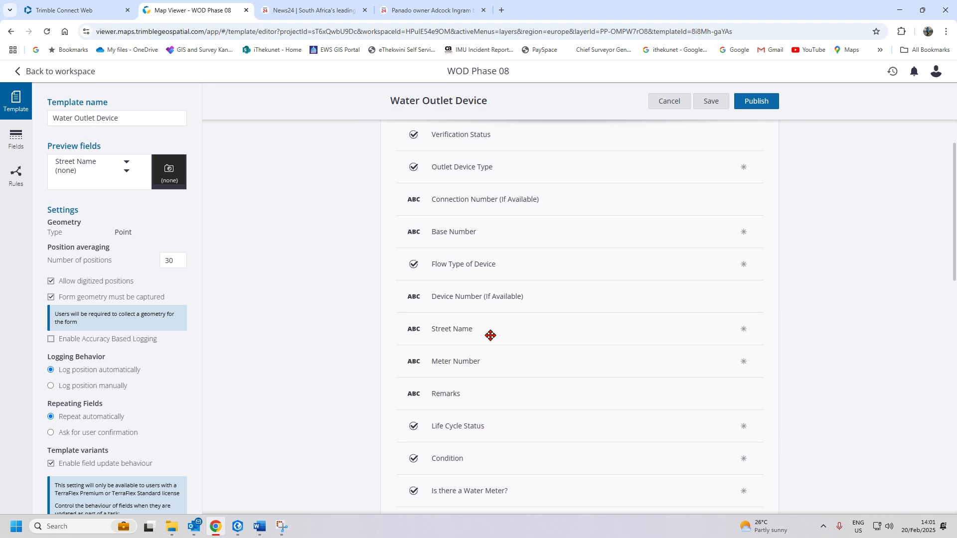
{"action": "left_click_drag", "start_coordinate": [469, 432], "coordinate": [476, 364]}
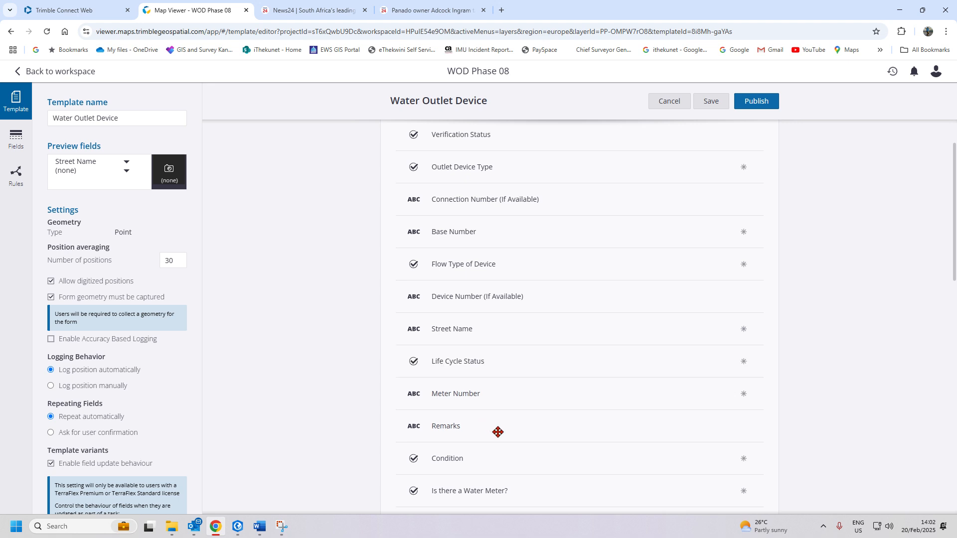
{"action": "left_click_drag", "start_coordinate": [477, 459], "coordinate": [488, 399]}
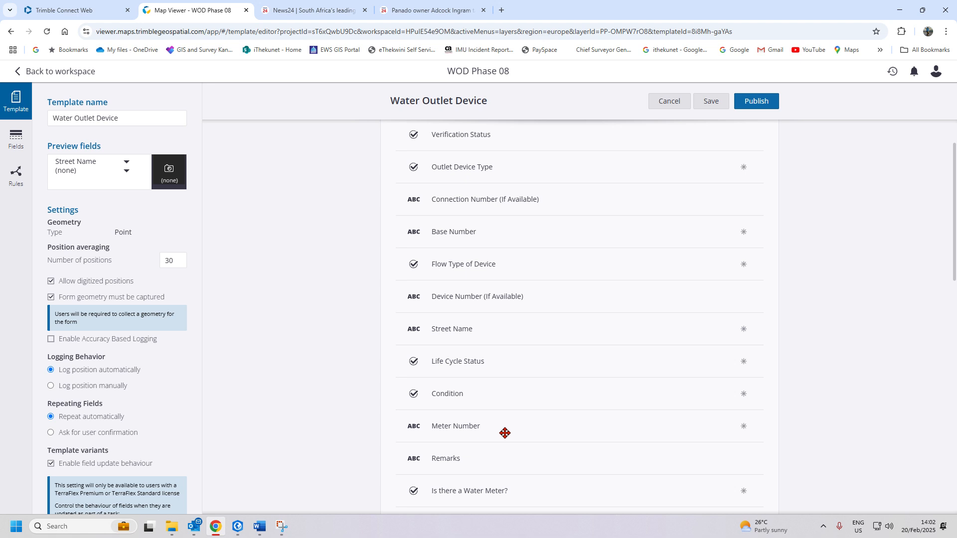
{"action": "left_click_drag", "start_coordinate": [504, 489], "coordinate": [502, 425]}
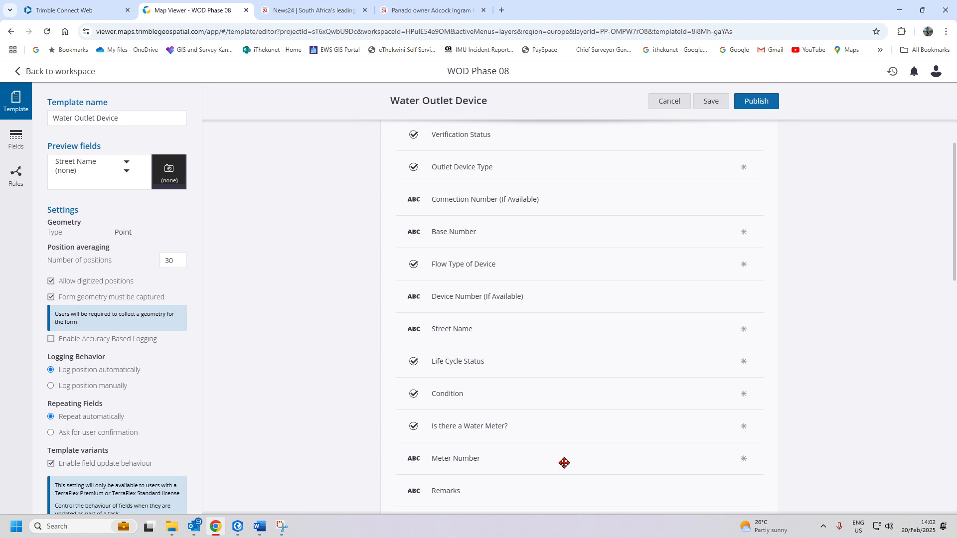
- Set preview fields to Outlet Device Type and Base Number and start a new rule
{"action": "scroll", "coordinate": [494, 481], "scroll_direction": "down", "scroll_amount": 4}
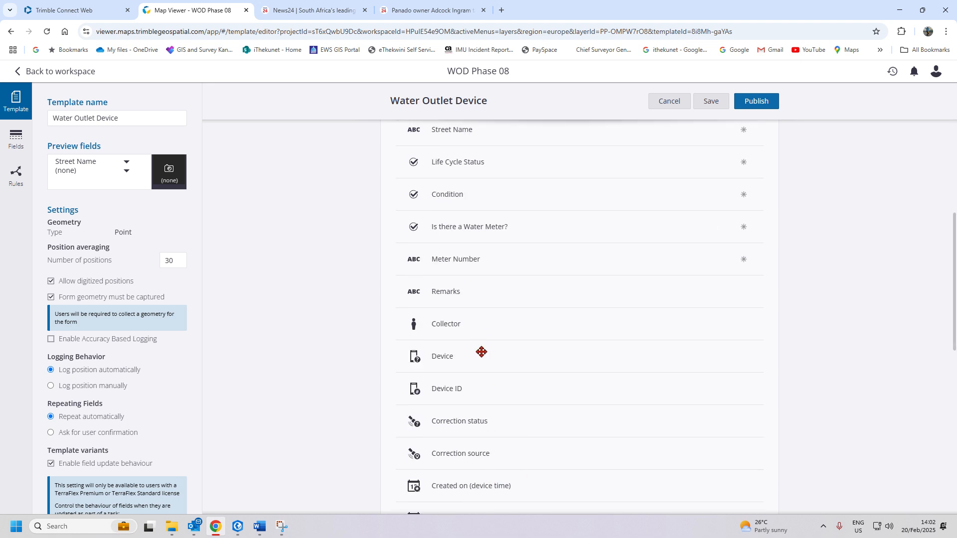
{"action": "scroll", "coordinate": [481, 351], "scroll_direction": "down", "scroll_amount": 10}
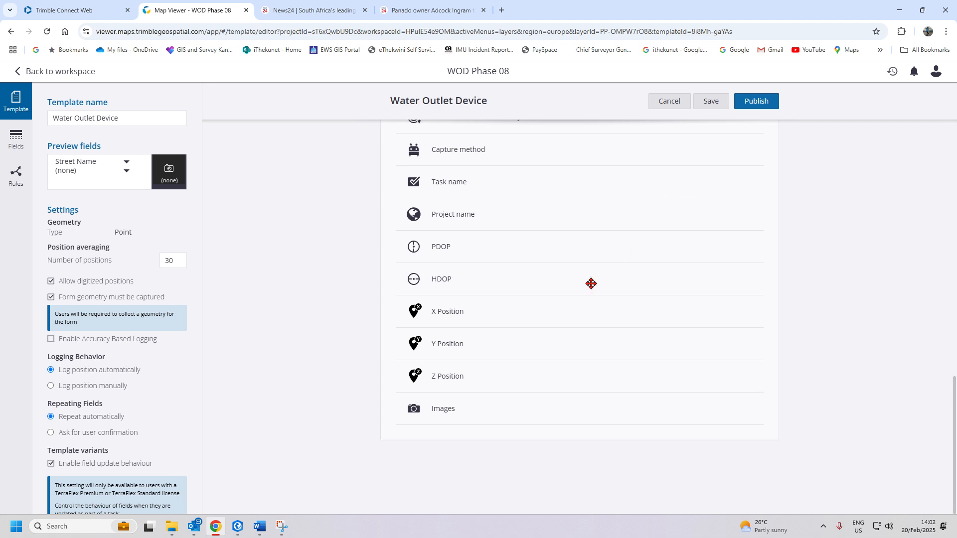
{"action": "scroll", "coordinate": [591, 283], "scroll_direction": "up", "scroll_amount": 15}
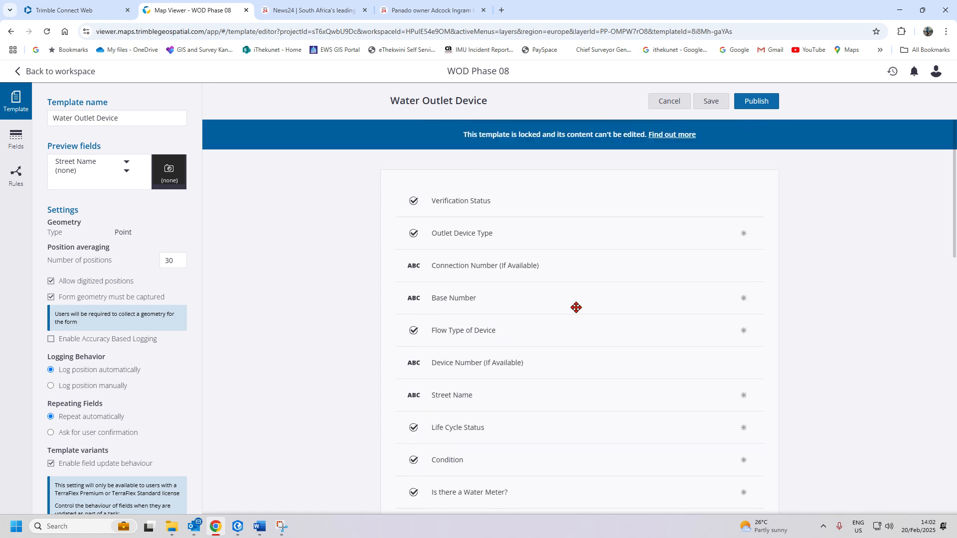
{"action": "left_click", "coordinate": [126, 163]}
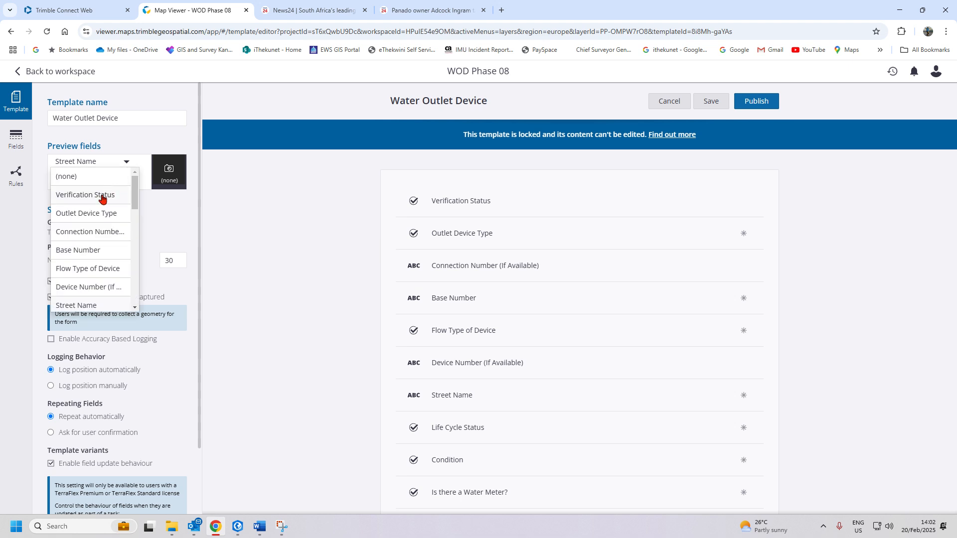
{"action": "left_click", "coordinate": [102, 213]}
{"action": "left_click", "coordinate": [112, 171]}
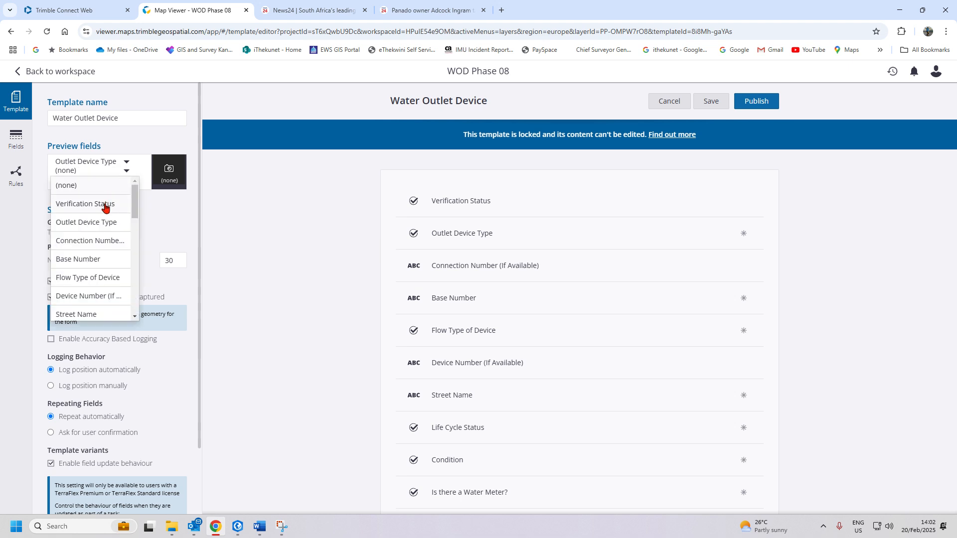
{"action": "left_click", "coordinate": [87, 259]}
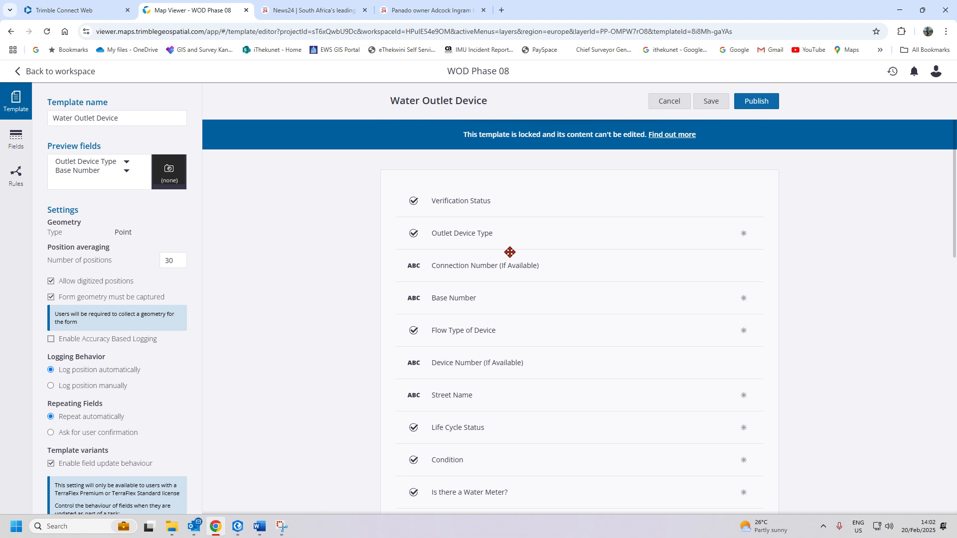
{"action": "left_click", "coordinate": [15, 172]}
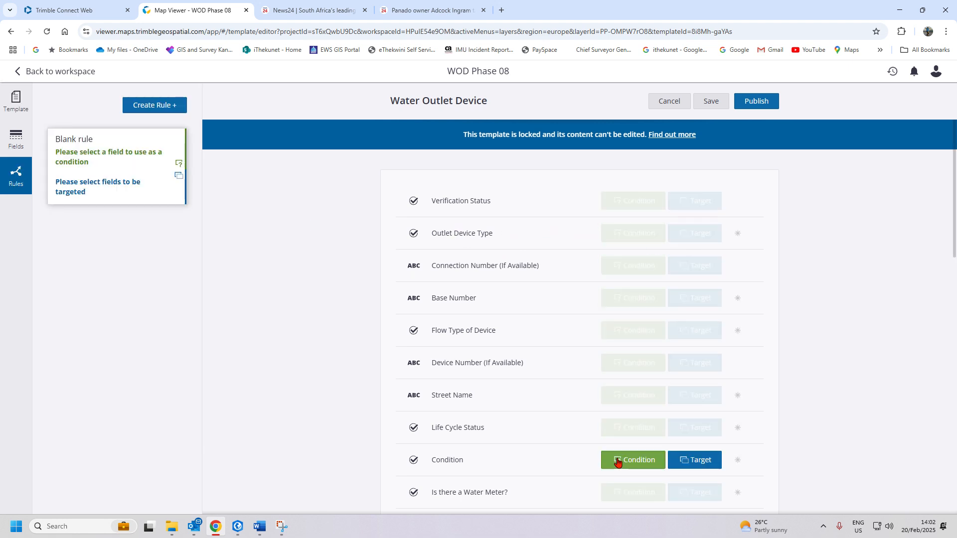
- Pick Outlet Device Type and Connection Number as targets, then discard that incomplete rule
{"action": "left_click", "coordinate": [698, 238]}
{"action": "left_click", "coordinate": [698, 267]}
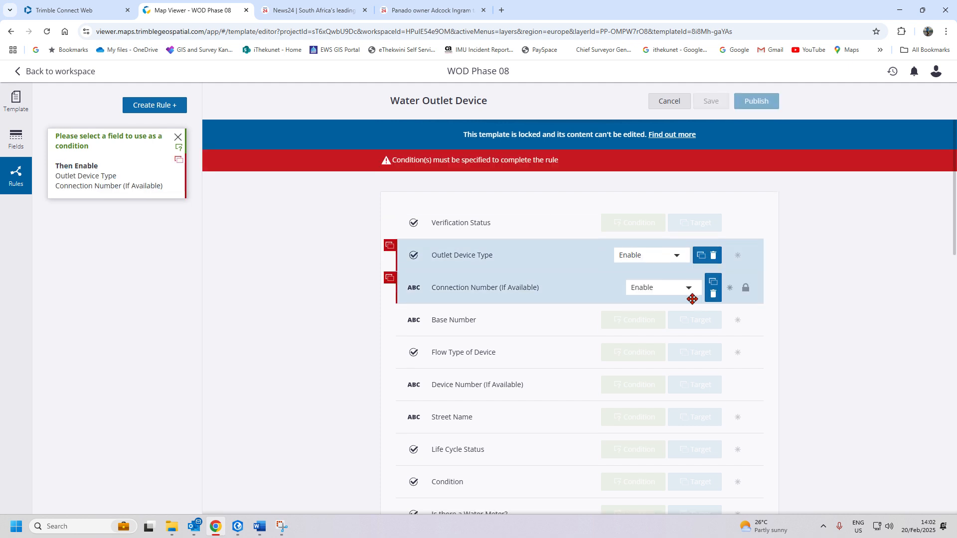
{"action": "left_click", "coordinate": [178, 138]}
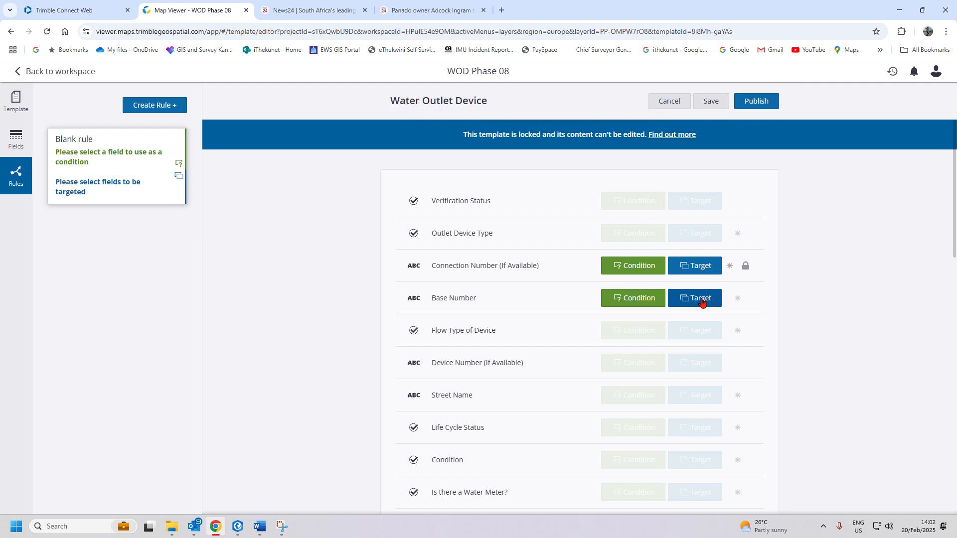
- Enable Base Number, Flow Type, Outlet Device Type, Connection Number, Device Number, Street Name and Life Cycle Status
{"action": "left_click", "coordinate": [699, 305]}
{"action": "left_click", "coordinate": [698, 353]}
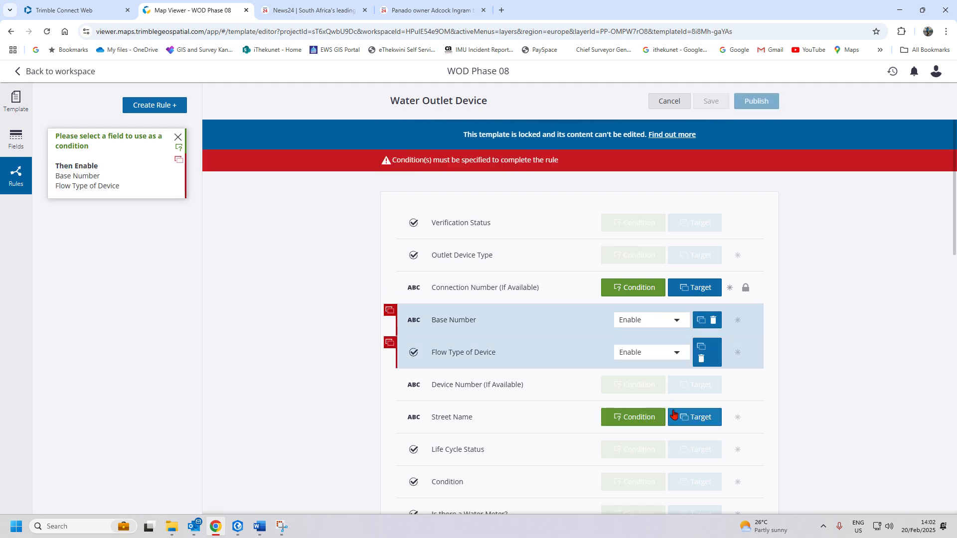
{"action": "scroll", "coordinate": [670, 295], "scroll_direction": "down", "scroll_amount": 3}
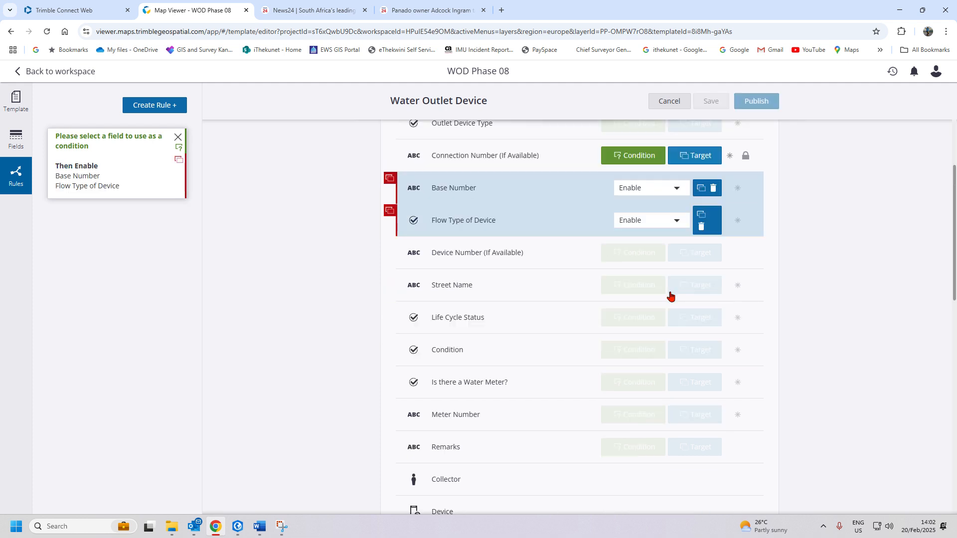
{"action": "scroll", "coordinate": [670, 295], "scroll_direction": "up", "scroll_amount": 3}
{"action": "left_click", "coordinate": [694, 255]}
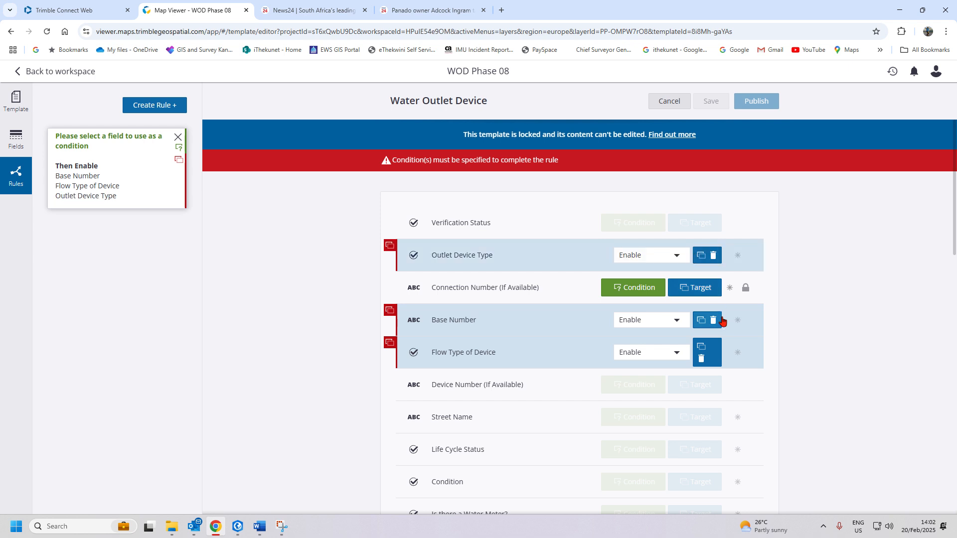
{"action": "left_click", "coordinate": [707, 288]}
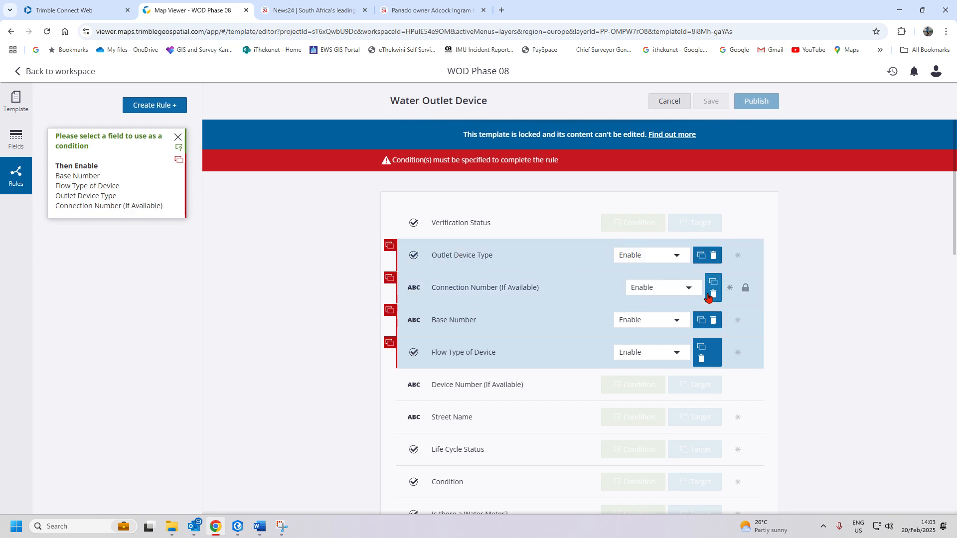
{"action": "left_click", "coordinate": [694, 384]}
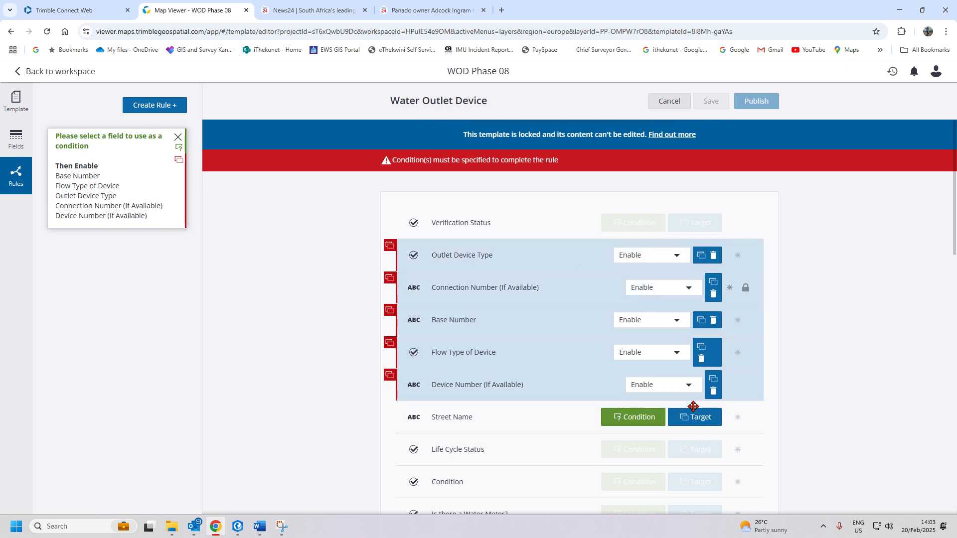
{"action": "left_click", "coordinate": [694, 417]}
{"action": "left_click", "coordinate": [694, 449]}
- Add Condition, Is there a Water Meter?, Meter Number and Remarks as enabled targets; try Images
{"action": "scroll", "coordinate": [696, 427], "scroll_direction": "down", "scroll_amount": 3}
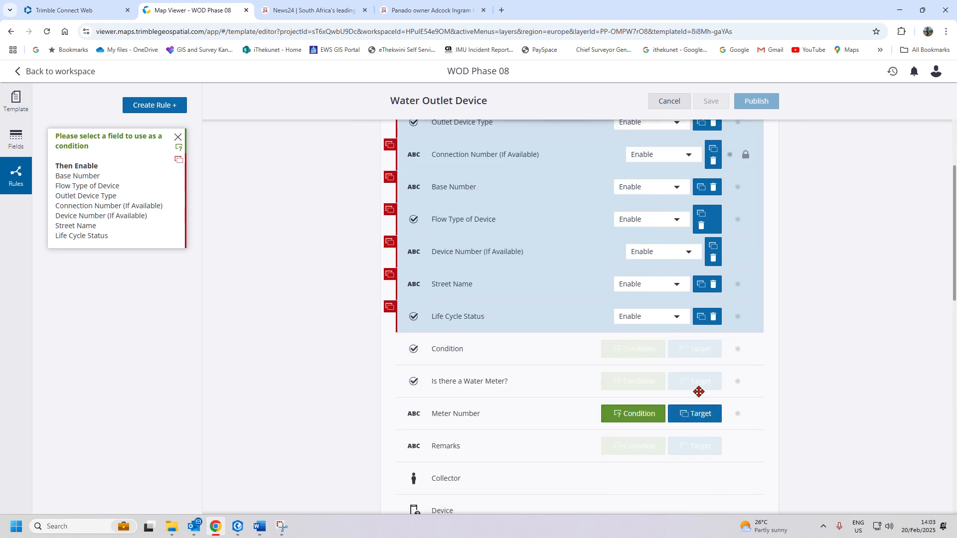
{"action": "left_click", "coordinate": [695, 351]}
{"action": "left_click", "coordinate": [695, 384]}
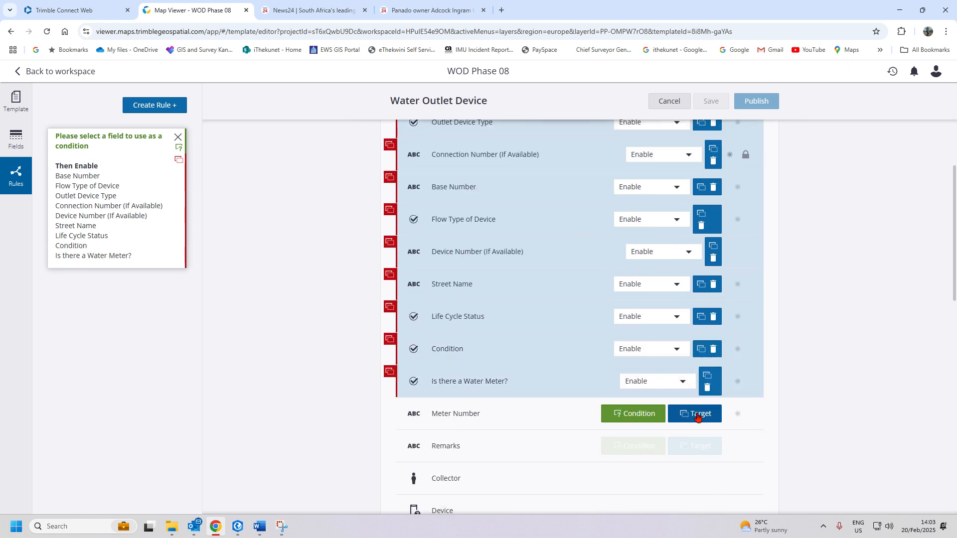
{"action": "left_click", "coordinate": [694, 415]}
{"action": "left_click", "coordinate": [694, 446]}
{"action": "scroll", "coordinate": [714, 421], "scroll_direction": "down", "scroll_amount": 2}
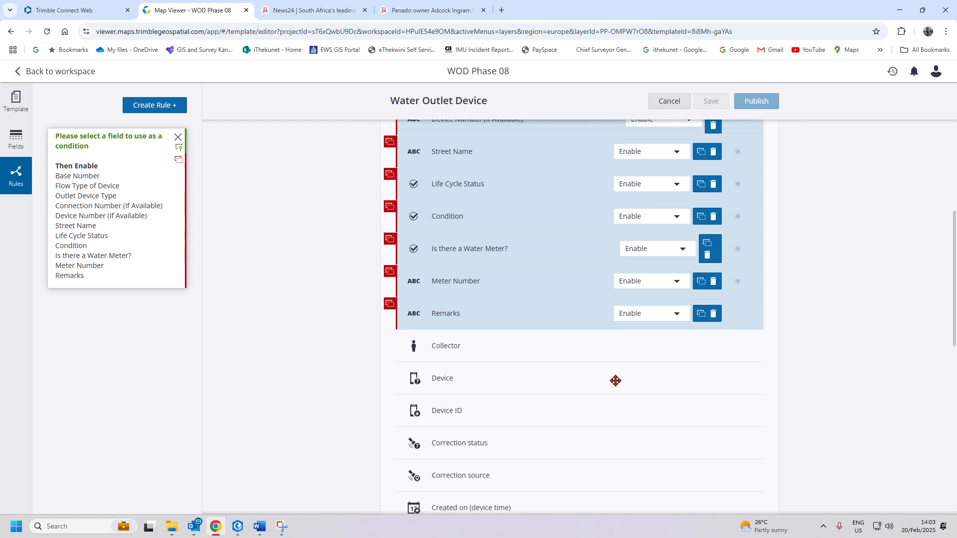
{"action": "scroll", "coordinate": [615, 380], "scroll_direction": "down", "scroll_amount": 9}
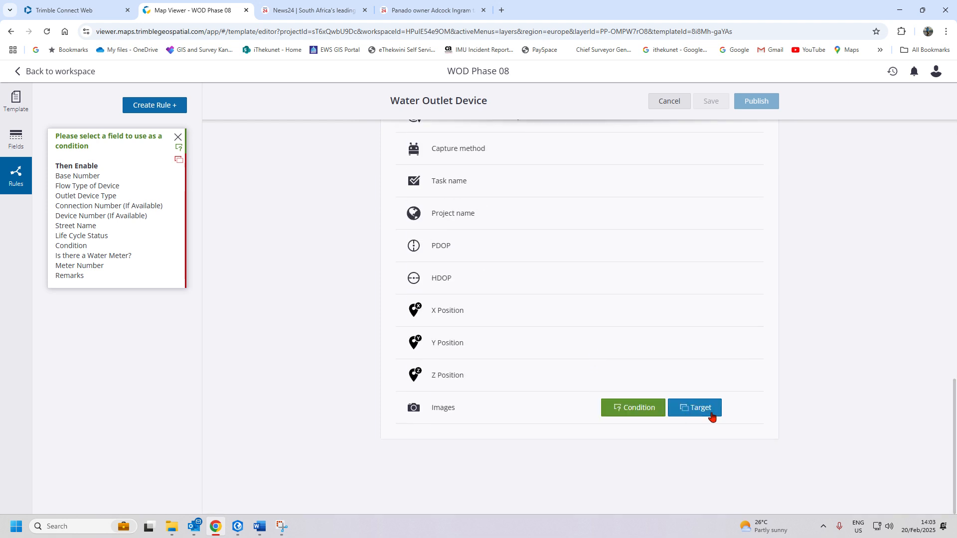
{"action": "left_click", "coordinate": [711, 417]}
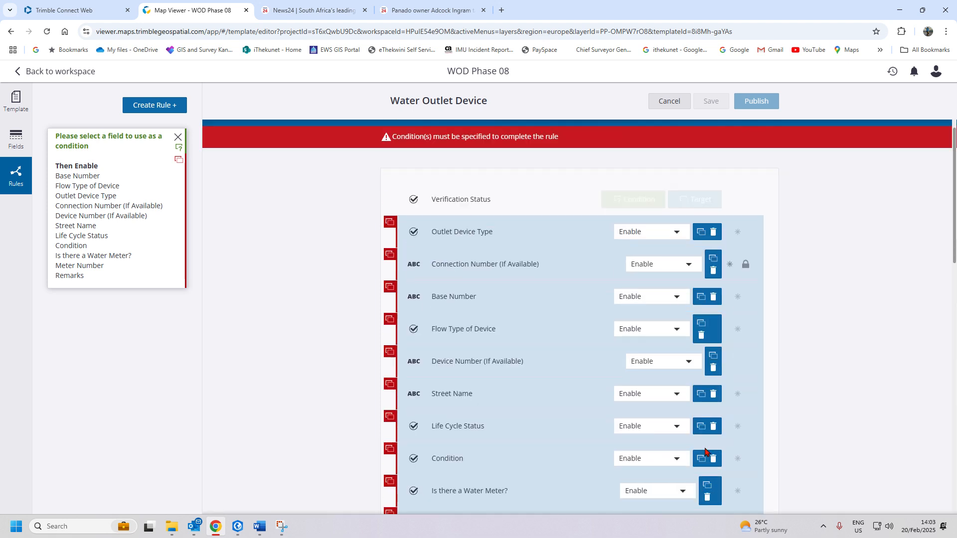
{"action": "scroll", "coordinate": [726, 333], "scroll_direction": "down", "scroll_amount": 10}
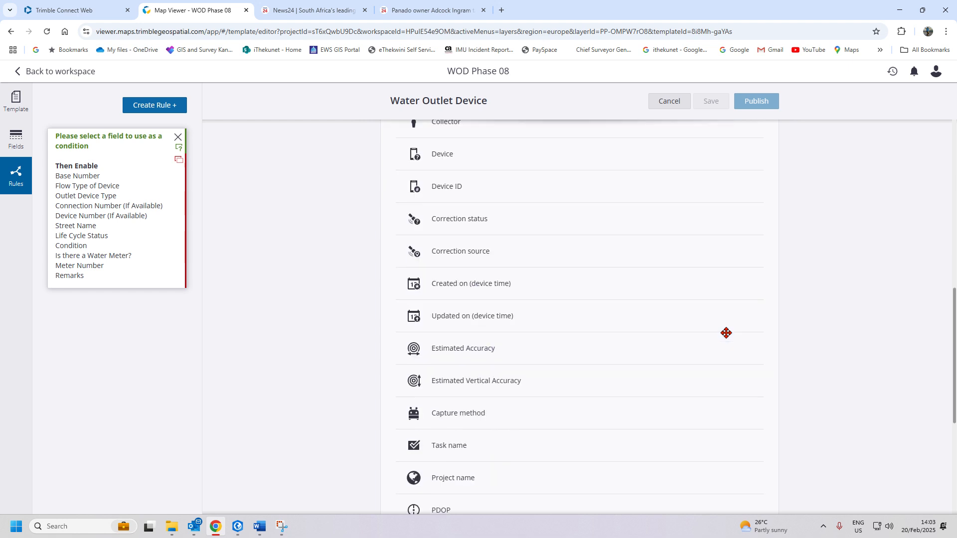
{"action": "scroll", "coordinate": [726, 333], "scroll_direction": "down", "scroll_amount": 5}
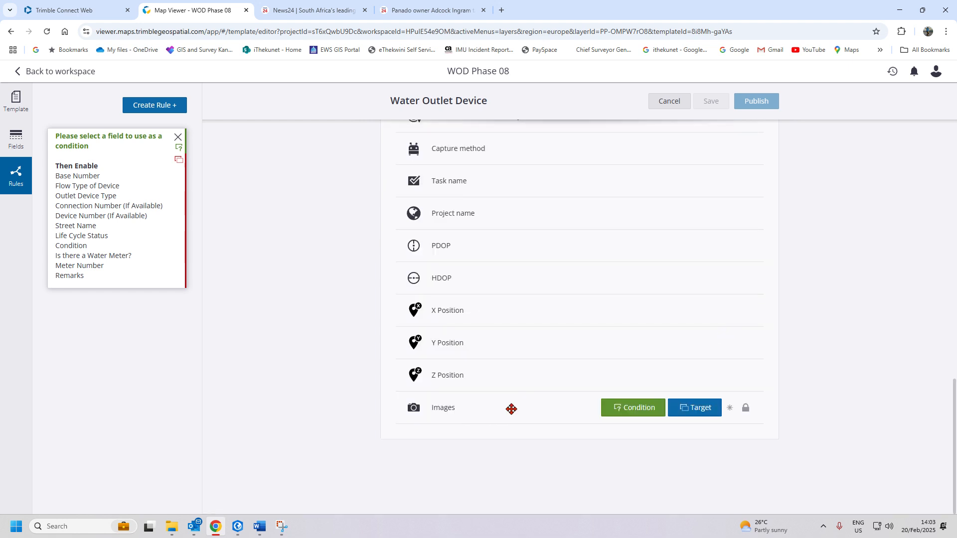
{"action": "scroll", "coordinate": [629, 426], "scroll_direction": "up", "scroll_amount": 15}
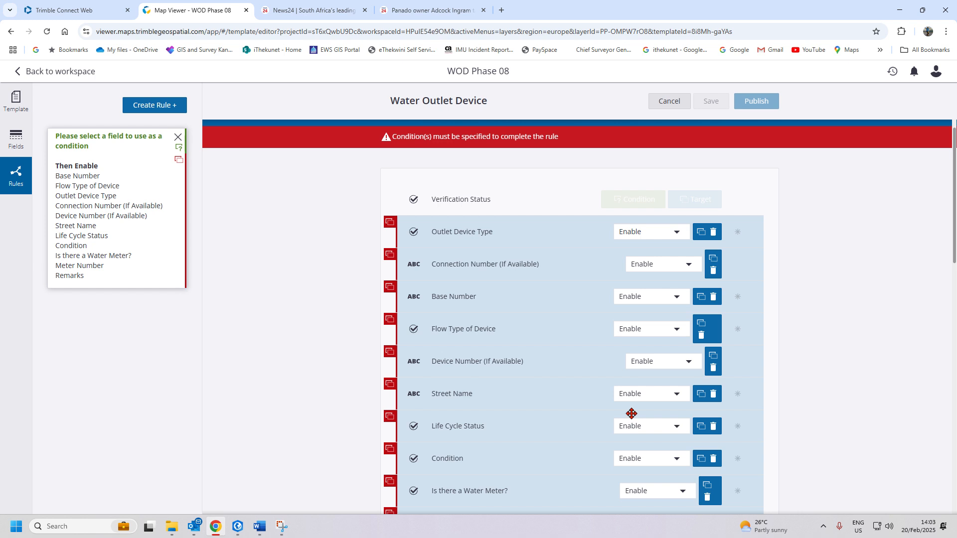
{"action": "scroll", "coordinate": [631, 414], "scroll_direction": "down", "scroll_amount": 15}
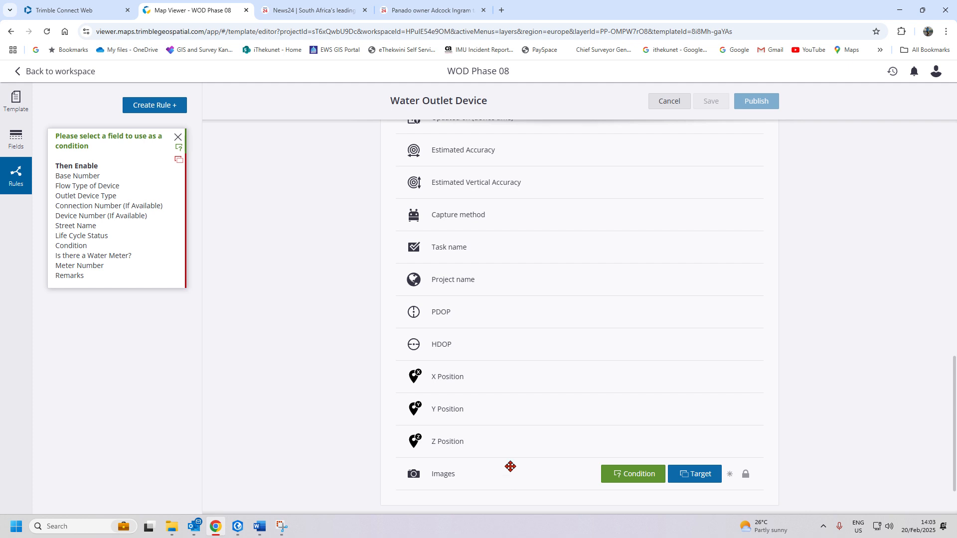
{"action": "scroll", "coordinate": [527, 449], "scroll_direction": "up", "scroll_amount": 10}
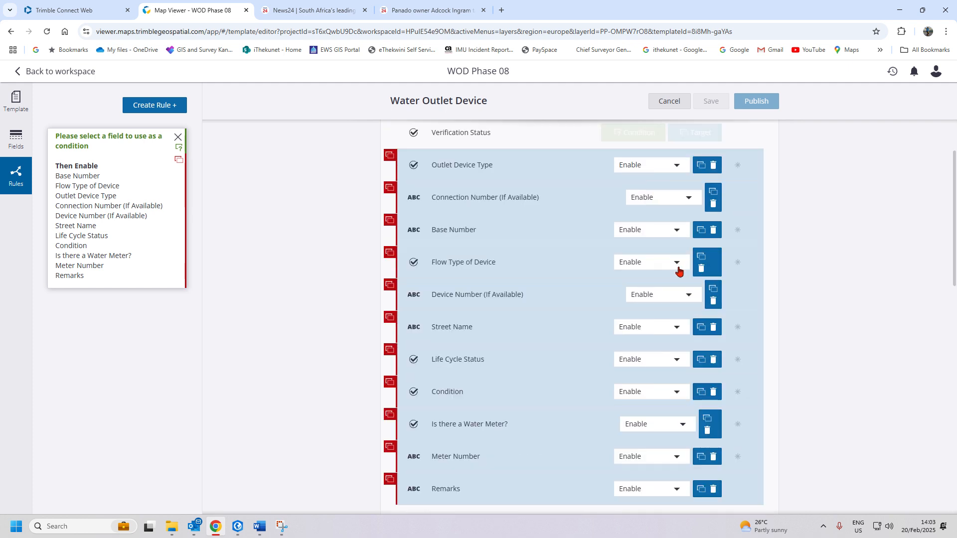
{"action": "scroll", "coordinate": [662, 348], "scroll_direction": "up", "scroll_amount": 2}
{"action": "scroll", "coordinate": [679, 339], "scroll_direction": "down", "scroll_amount": 7}
{"action": "scroll", "coordinate": [679, 344], "scroll_direction": "up", "scroll_amount": 7}
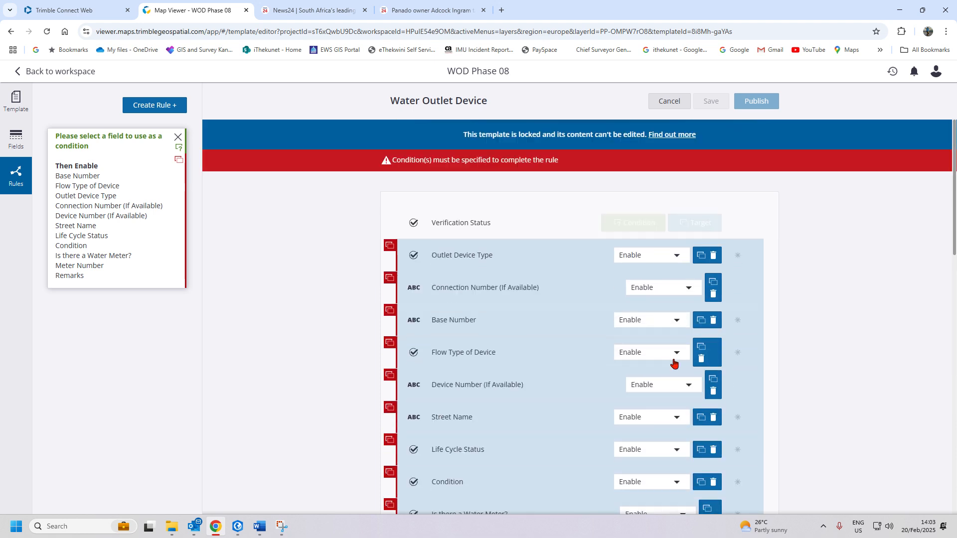
- Set the rule's condition to Verification Status exactly matches EXISTS
{"action": "left_click", "coordinate": [633, 224]}
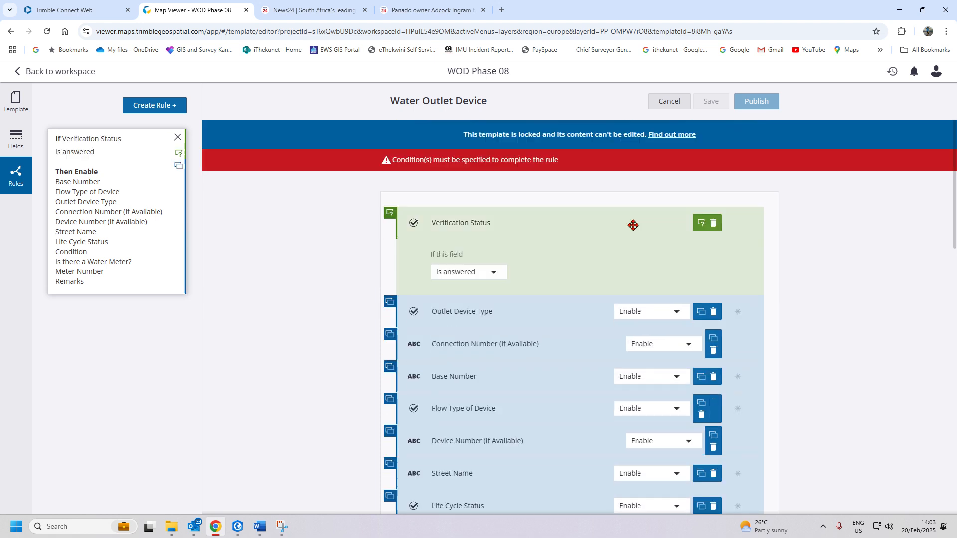
{"action": "left_click", "coordinate": [492, 250]}
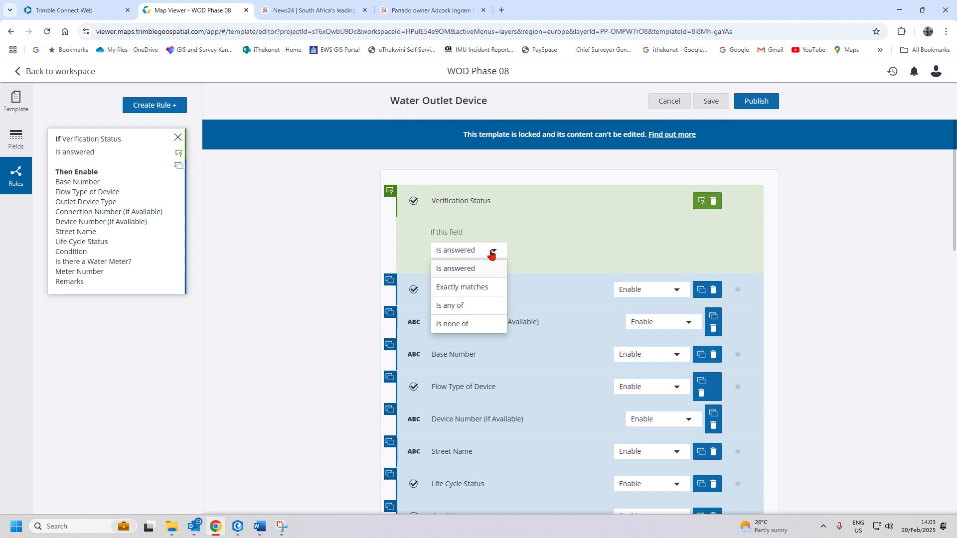
{"action": "left_click", "coordinate": [471, 288]}
{"action": "left_click", "coordinate": [465, 272]}
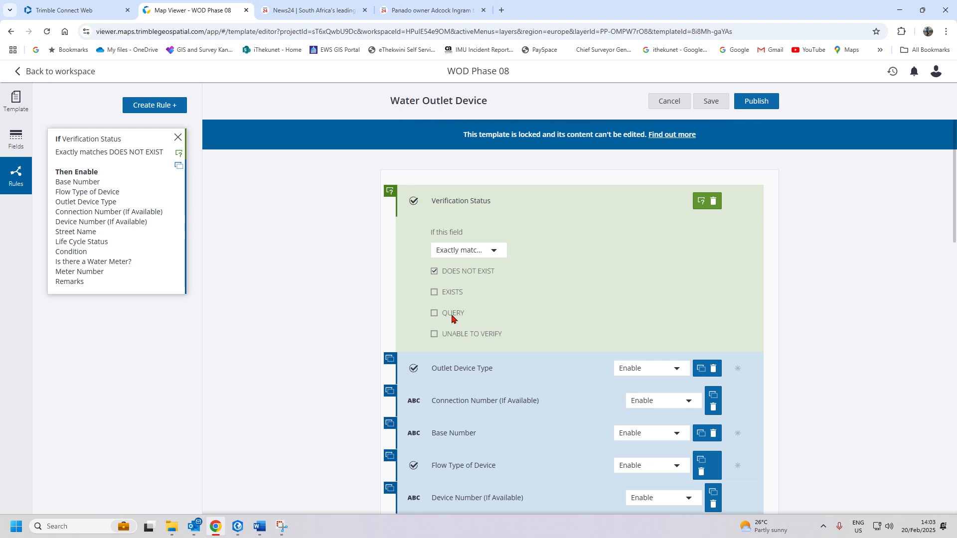
{"action": "left_click", "coordinate": [434, 271]}
{"action": "left_click", "coordinate": [434, 293]}
- Review the Water Outlet Device rule's targets and save it
{"action": "scroll", "coordinate": [653, 375], "scroll_direction": "down", "scroll_amount": 7}
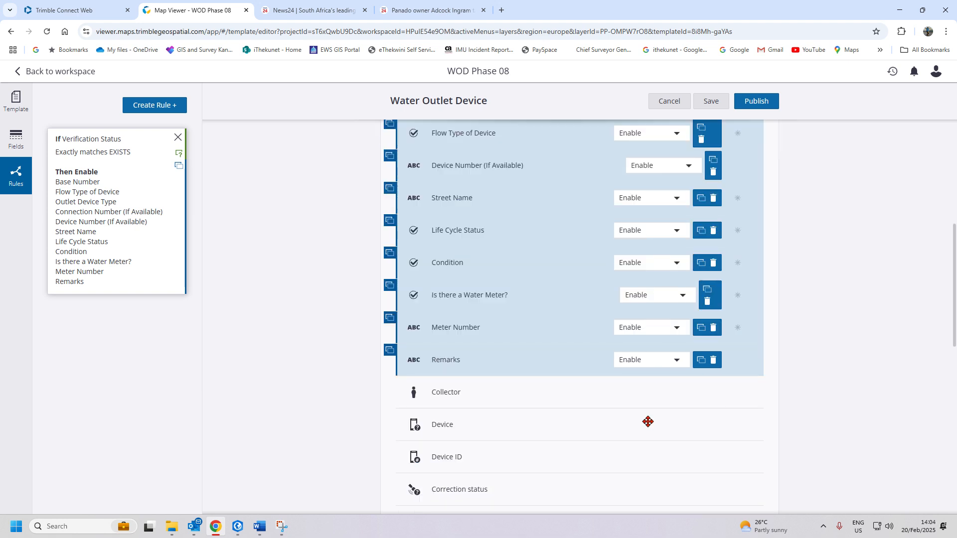
{"action": "scroll", "coordinate": [558, 417], "scroll_direction": "up", "scroll_amount": 5}
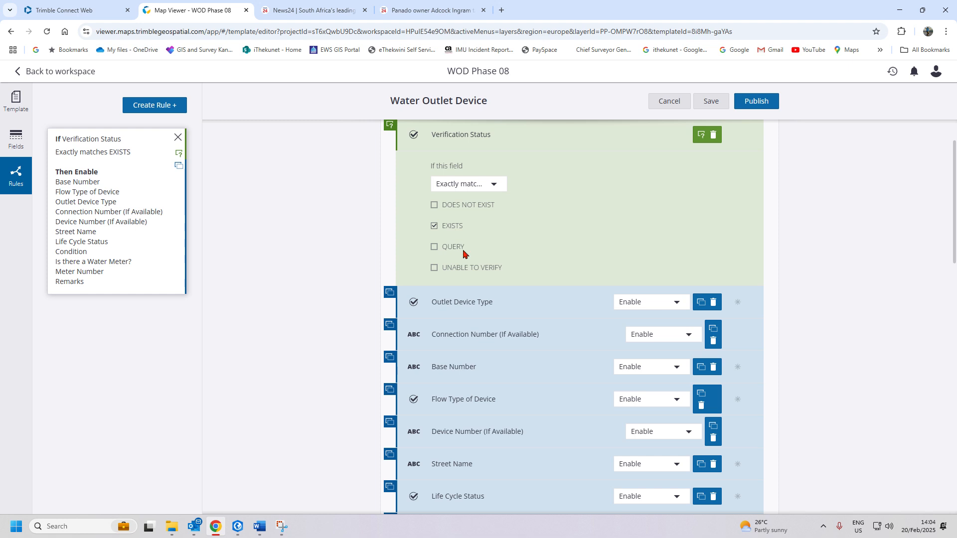
{"action": "scroll", "coordinate": [686, 327], "scroll_direction": "down", "scroll_amount": 4}
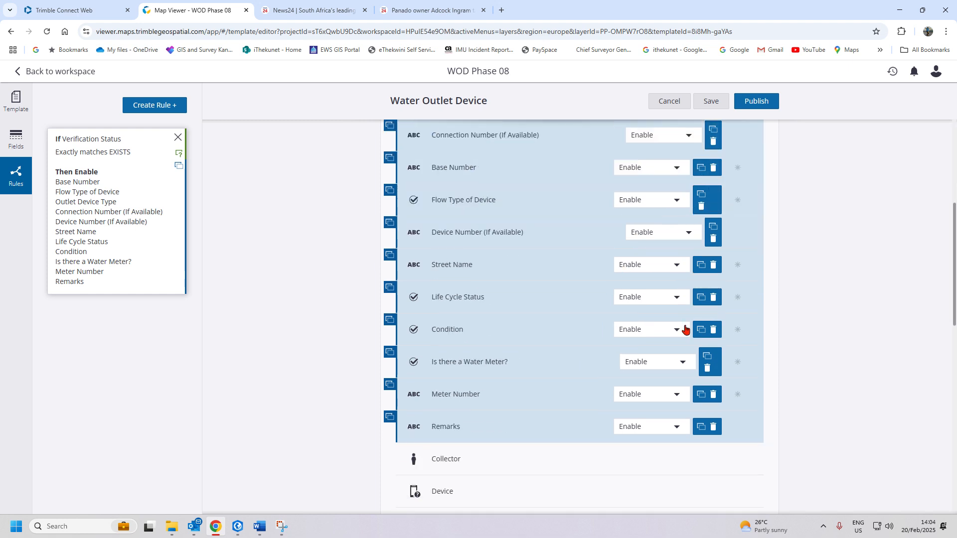
{"action": "scroll", "coordinate": [665, 438], "scroll_direction": "down", "scroll_amount": 5}
{"action": "scroll", "coordinate": [665, 438], "scroll_direction": "down", "scroll_amount": 7}
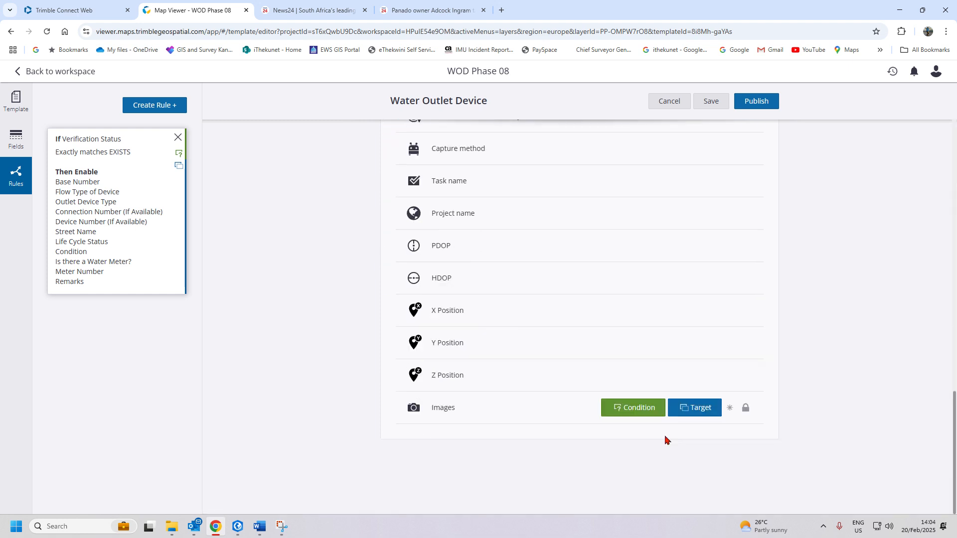
{"action": "scroll", "coordinate": [667, 440], "scroll_direction": "up", "scroll_amount": 16}
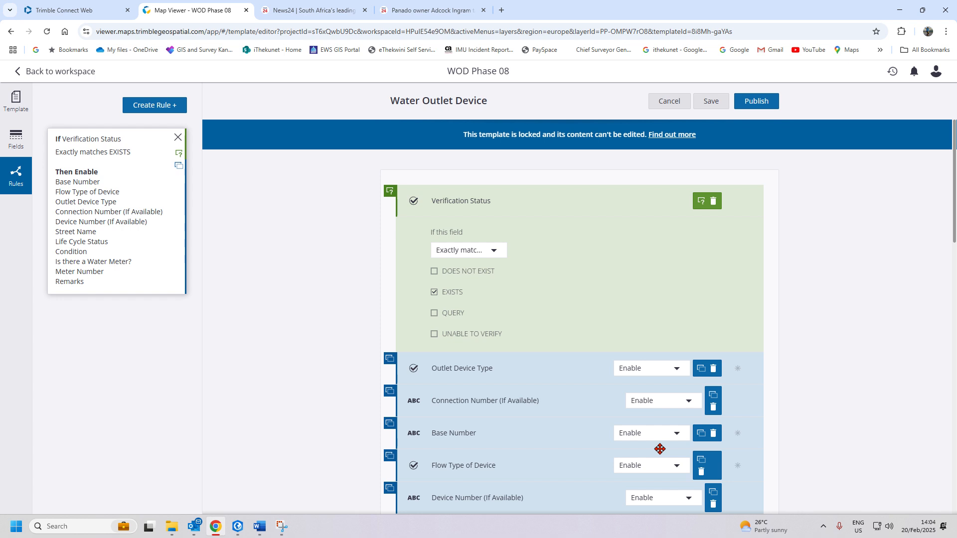
{"action": "scroll", "coordinate": [659, 449], "scroll_direction": "down", "scroll_amount": 16}
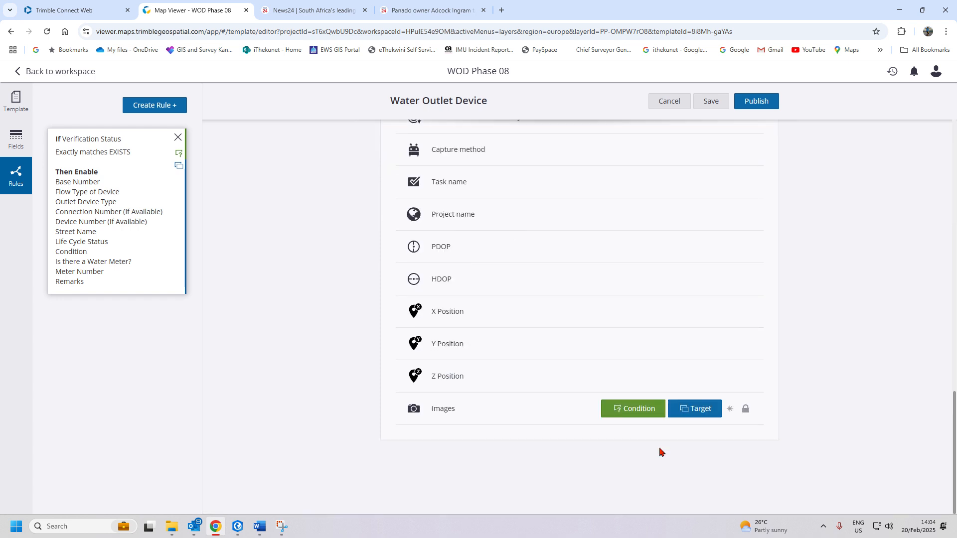
{"action": "scroll", "coordinate": [660, 452], "scroll_direction": "up", "scroll_amount": 16}
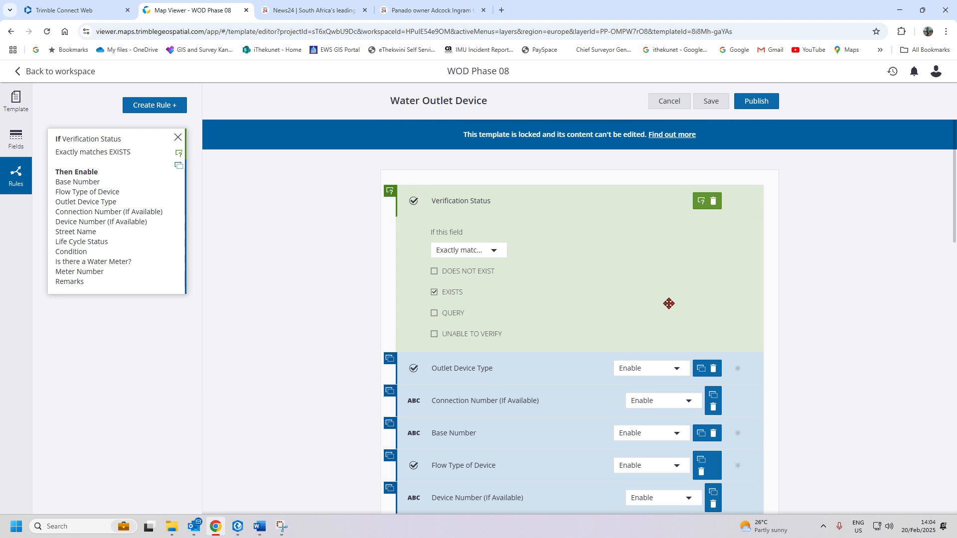
{"action": "left_click", "coordinate": [18, 150]}
{"action": "left_click", "coordinate": [20, 187]}
{"action": "scroll", "coordinate": [568, 322], "scroll_direction": "down", "scroll_amount": 10}
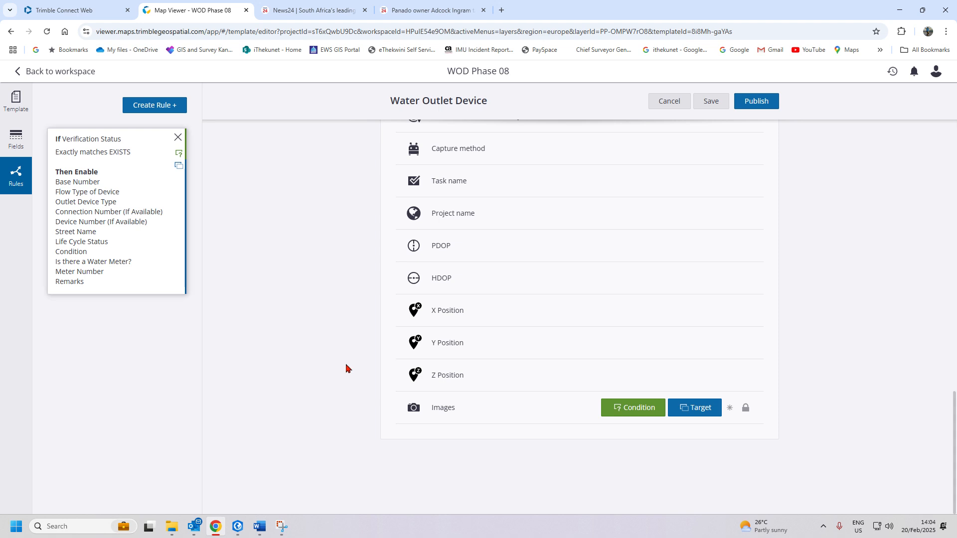
{"action": "scroll", "coordinate": [342, 384], "scroll_direction": "up", "scroll_amount": 10}
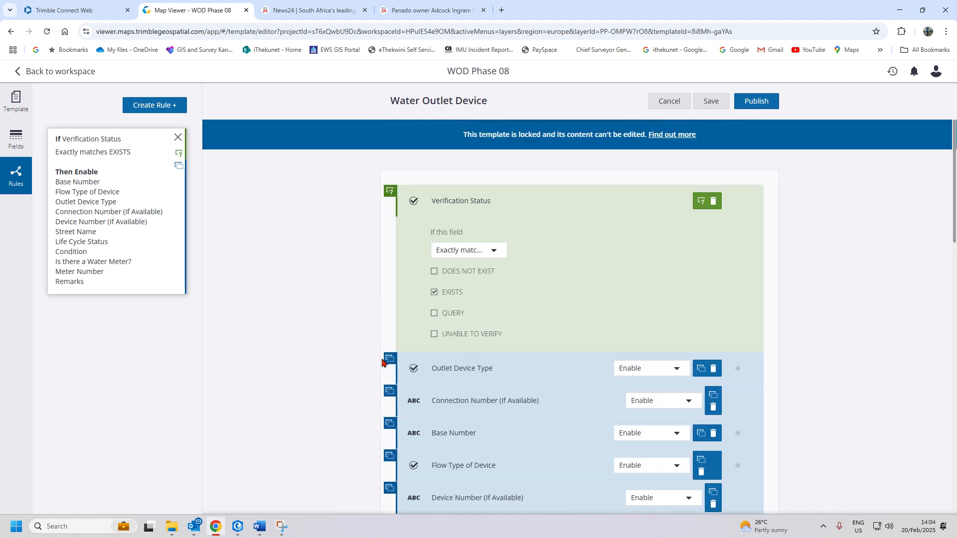
{"action": "scroll", "coordinate": [581, 358], "scroll_direction": "down", "scroll_amount": 5}
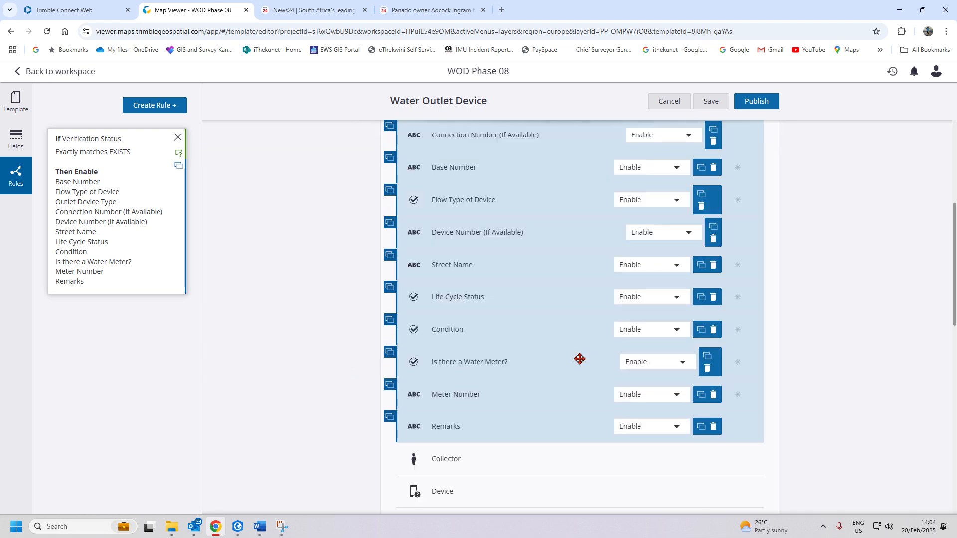
{"action": "left_click", "coordinate": [710, 103]}
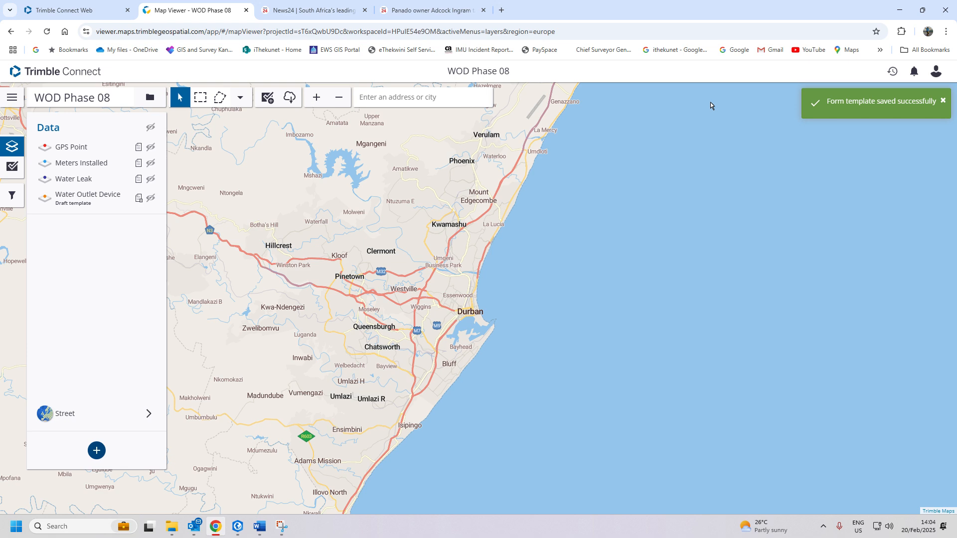
- Reopen the Water Outlet Device template and look over its field list
{"action": "left_click", "coordinate": [132, 198]}
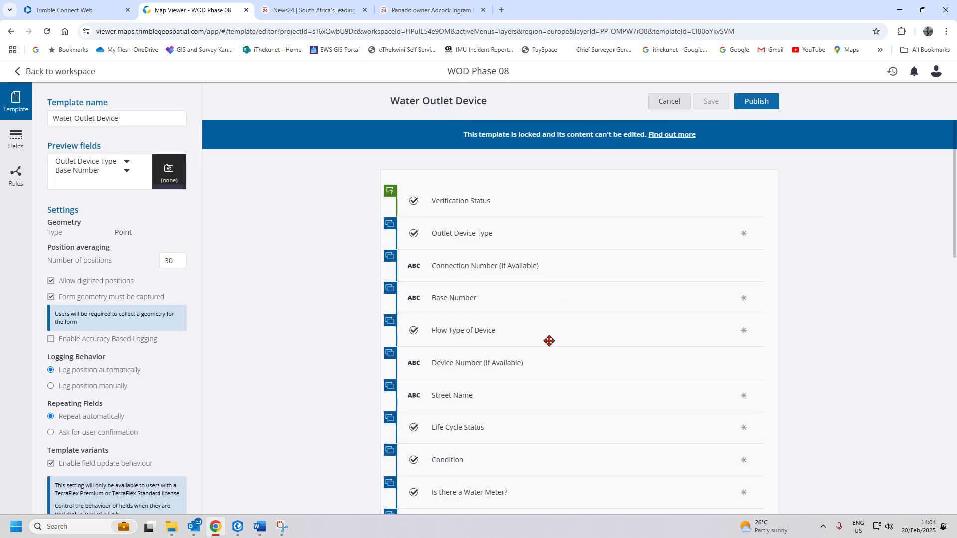
{"action": "scroll", "coordinate": [518, 346], "scroll_direction": "down", "scroll_amount": 20}
{"action": "scroll", "coordinate": [515, 349], "scroll_direction": "up", "scroll_amount": 10}
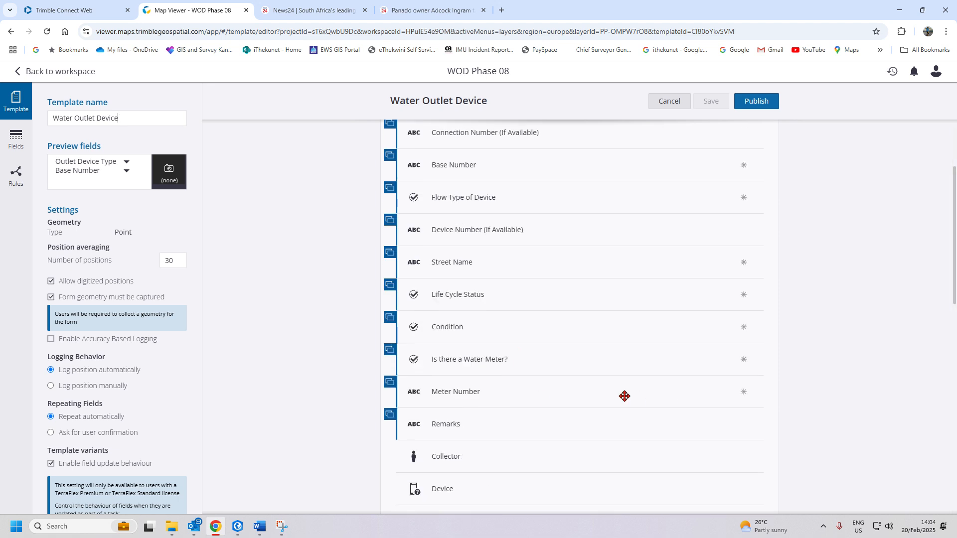
- Create a new rule targeting Meter Number with the Enable action
{"action": "left_click", "coordinate": [17, 175]}
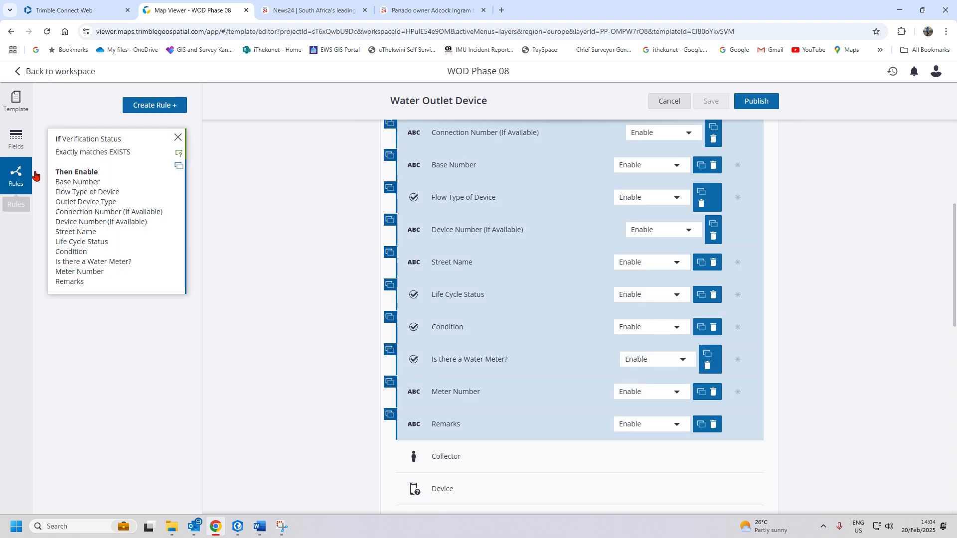
{"action": "left_click", "coordinate": [156, 109]}
{"action": "scroll", "coordinate": [532, 342], "scroll_direction": "down", "scroll_amount": 3}
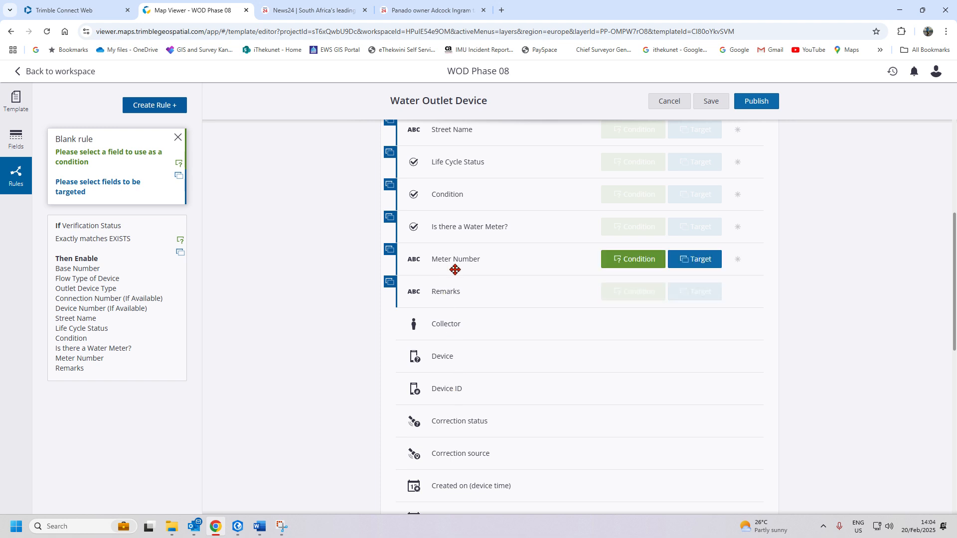
{"action": "left_click", "coordinate": [697, 260]}
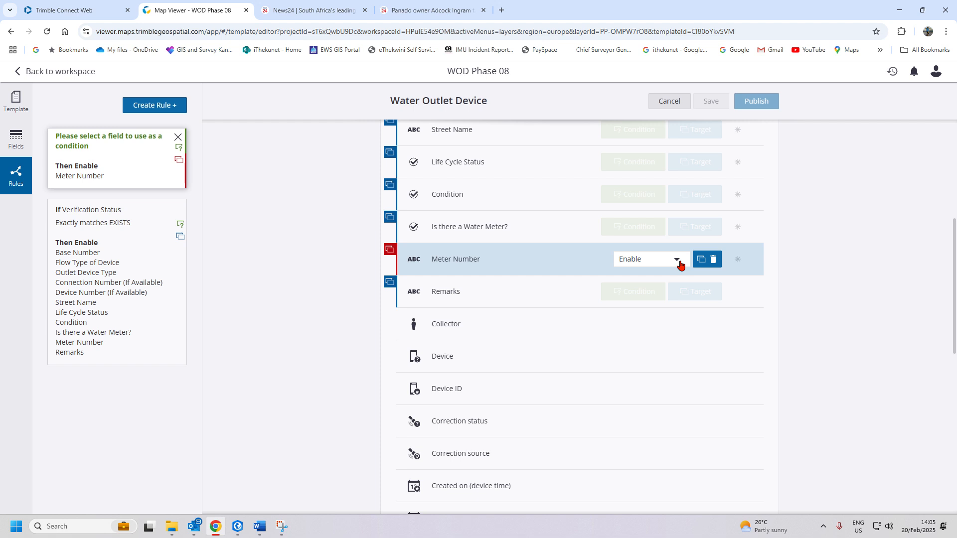
{"action": "left_click", "coordinate": [678, 261]}
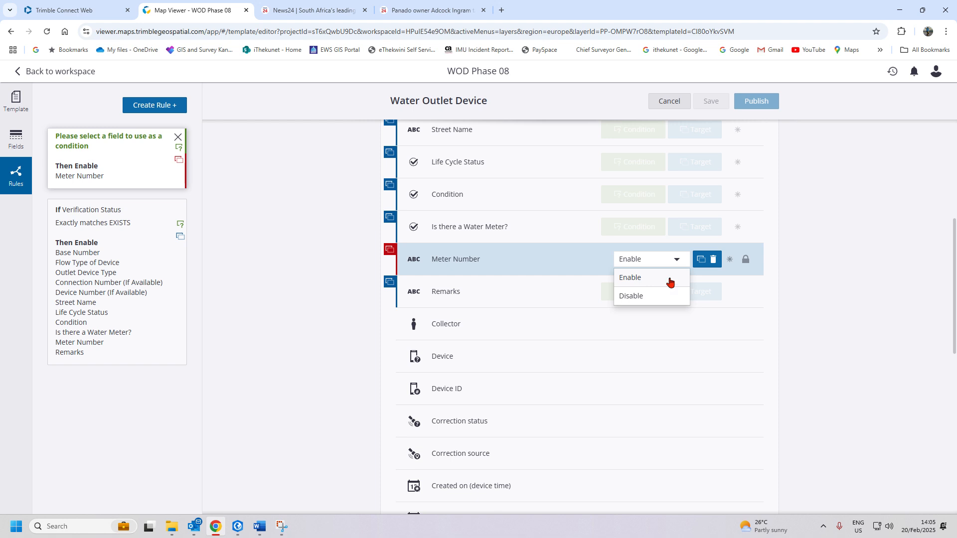
{"action": "left_click", "coordinate": [669, 279]}
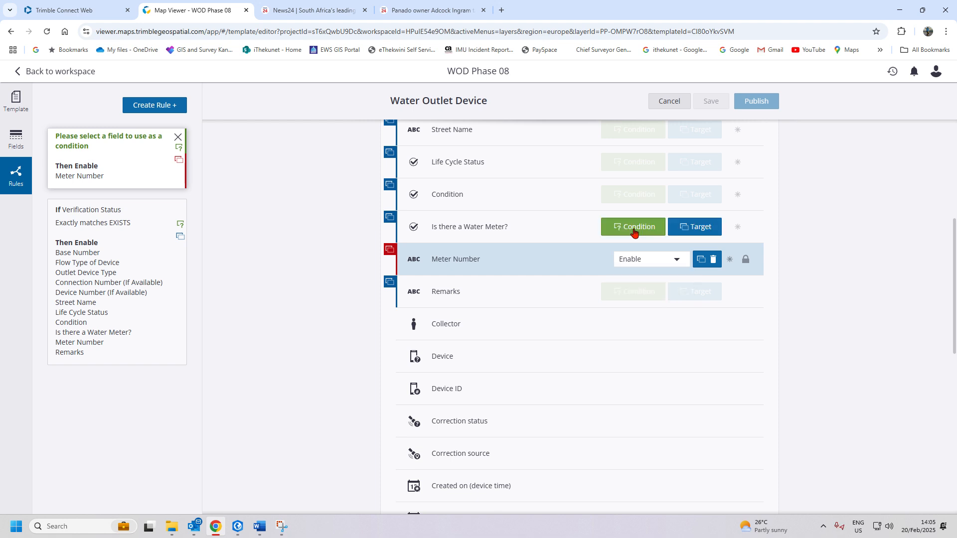
- Set the rule's condition to 'Is there a Water Meter?' exactly matching YES, and save
{"action": "left_click", "coordinate": [634, 230]}
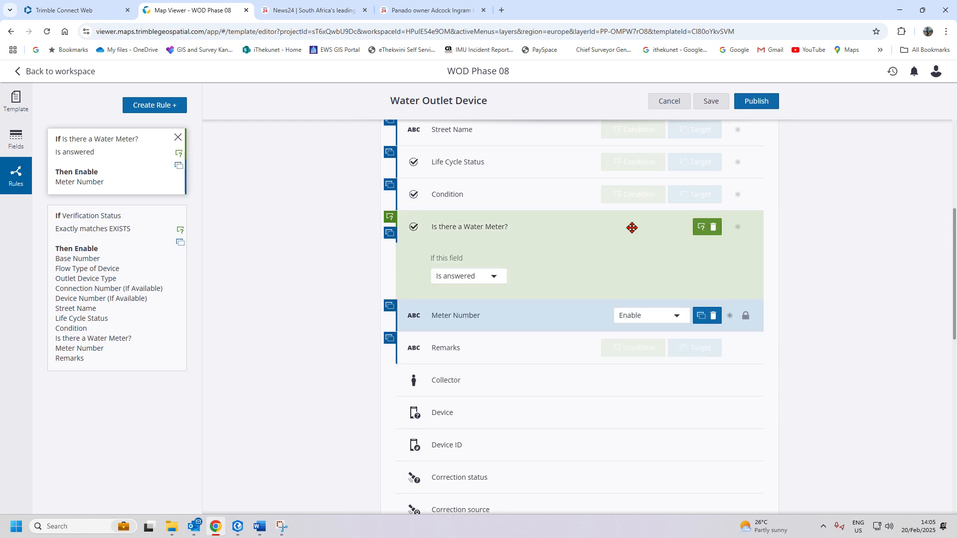
{"action": "left_click", "coordinate": [501, 278]}
{"action": "left_click", "coordinate": [479, 315]}
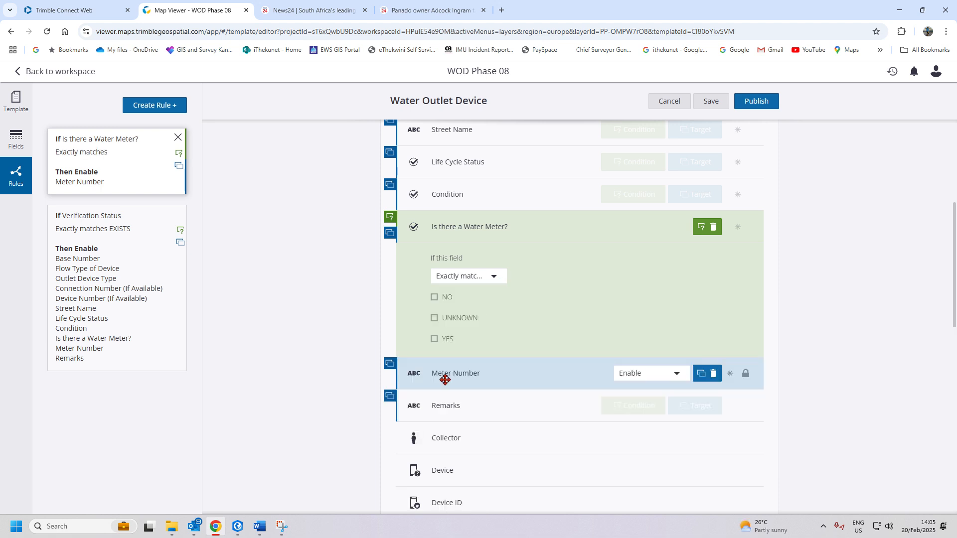
{"action": "left_click", "coordinate": [435, 341]}
{"action": "left_click", "coordinate": [709, 101]}
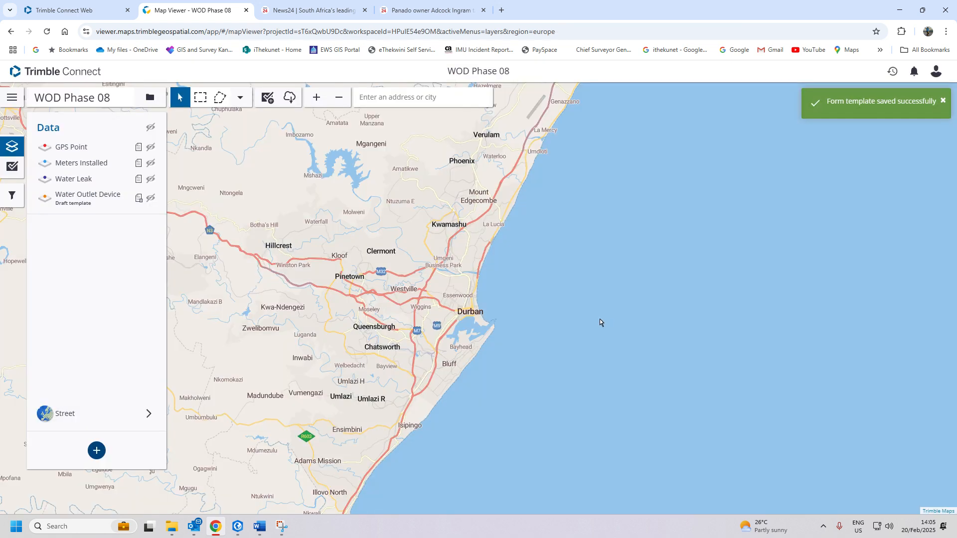
{"action": "mouse_move", "coordinate": [107, 207]}
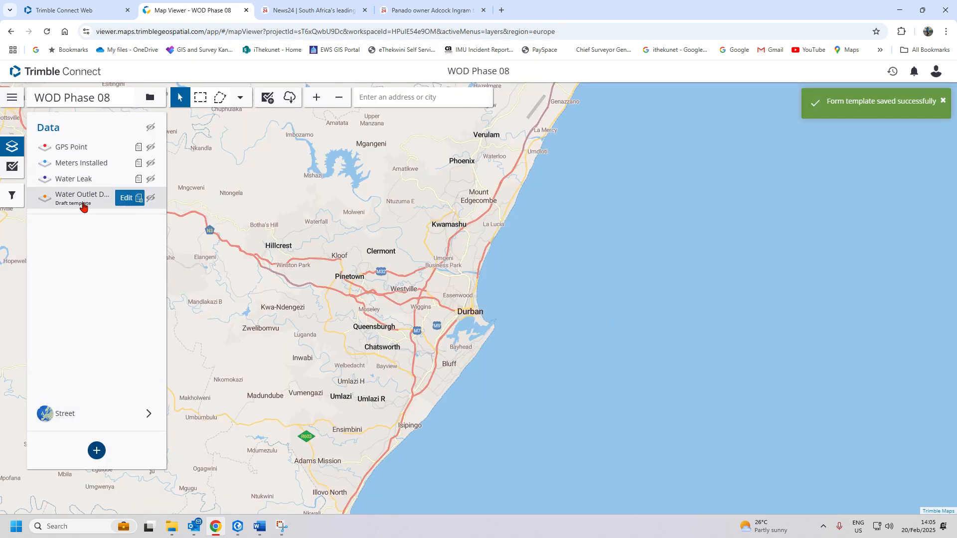
- Check Meter Number's 12-character maximum length in the Water Outlet Device template, then switch to ArcGIS Pro
{"action": "left_click", "coordinate": [130, 199]}
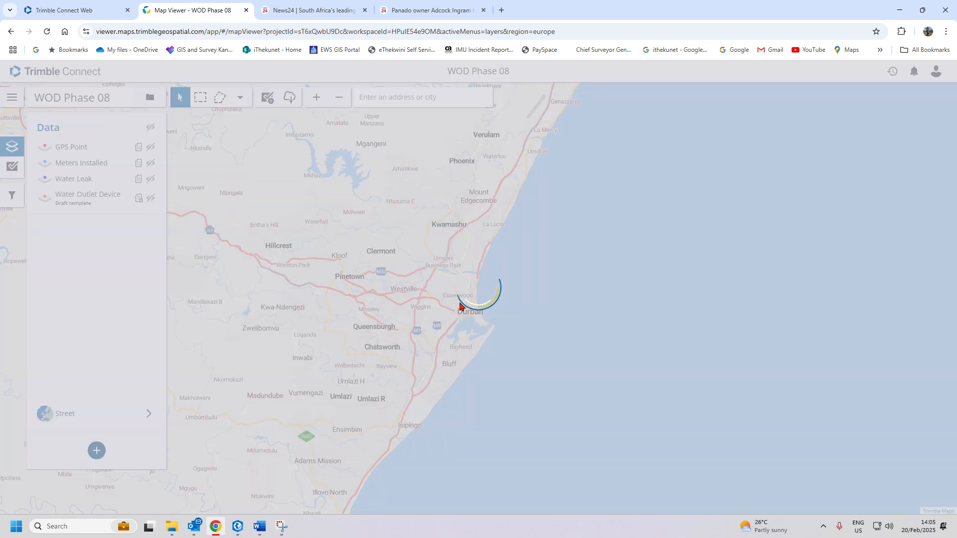
{"action": "scroll", "coordinate": [556, 381], "scroll_direction": "down", "scroll_amount": 5}
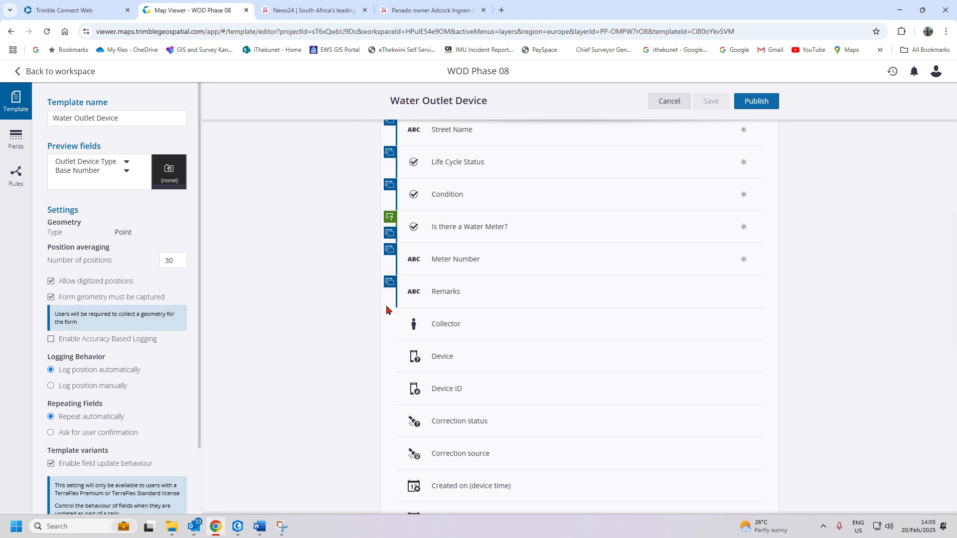
{"action": "scroll", "coordinate": [399, 299], "scroll_direction": "down", "scroll_amount": 2}
{"action": "scroll", "coordinate": [444, 303], "scroll_direction": "up", "scroll_amount": 3}
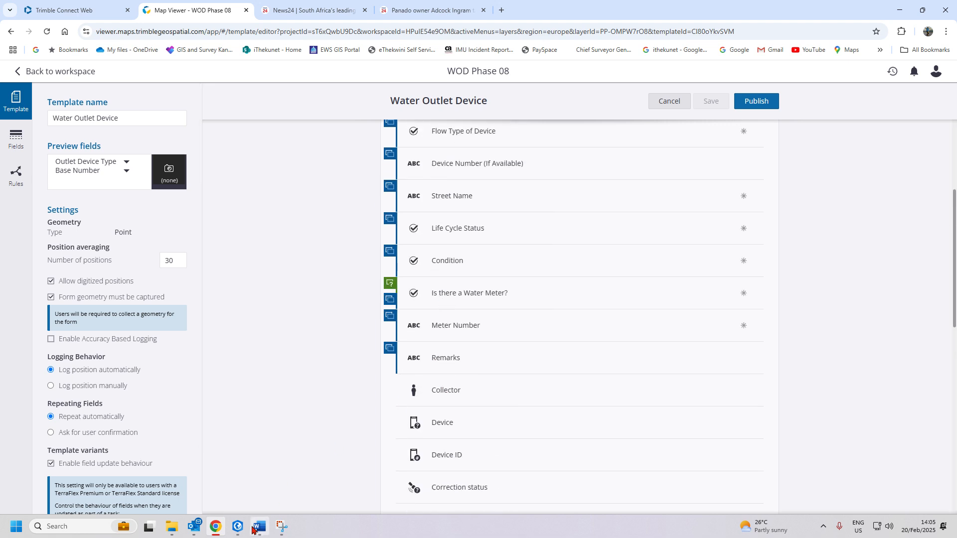
{"action": "mouse_move", "coordinate": [237, 526]}
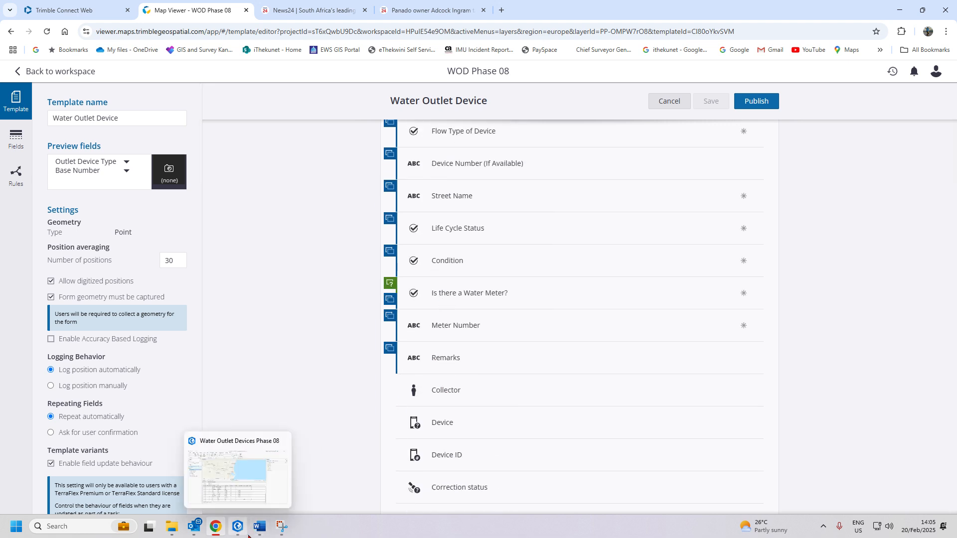
{"action": "left_click", "coordinate": [513, 324]}
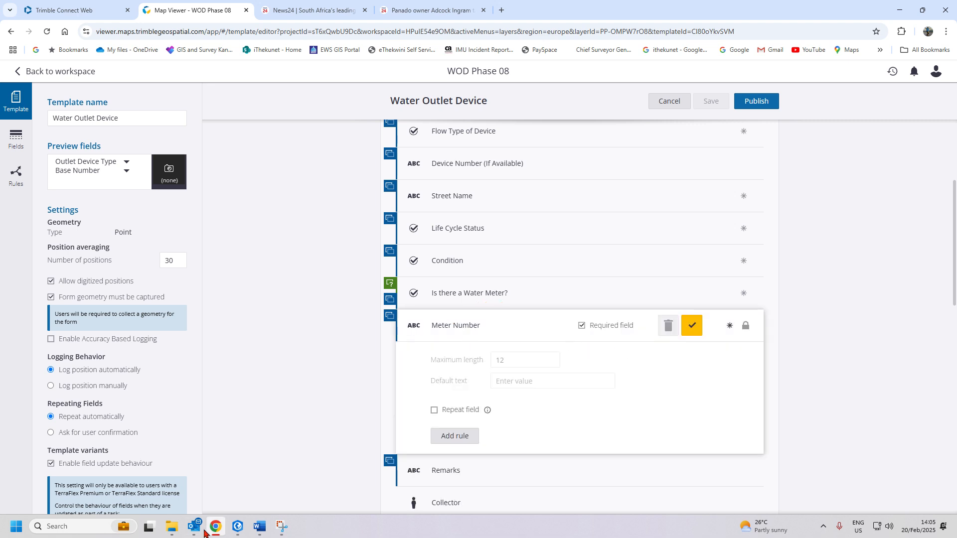
{"action": "left_click", "coordinate": [238, 526]}
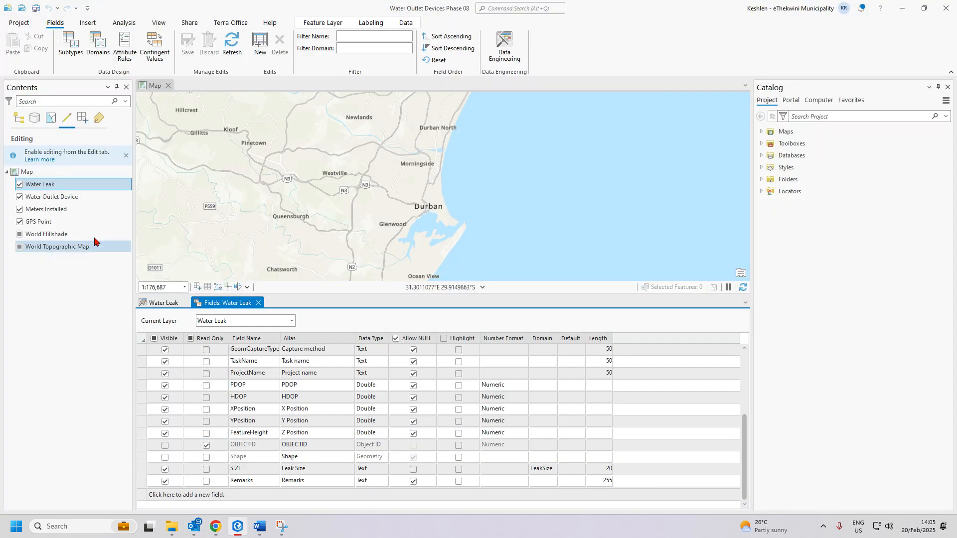
- Close the Water Leak views and open the Water Outlet Device layer's Fields view
{"action": "left_click", "coordinate": [258, 303]}
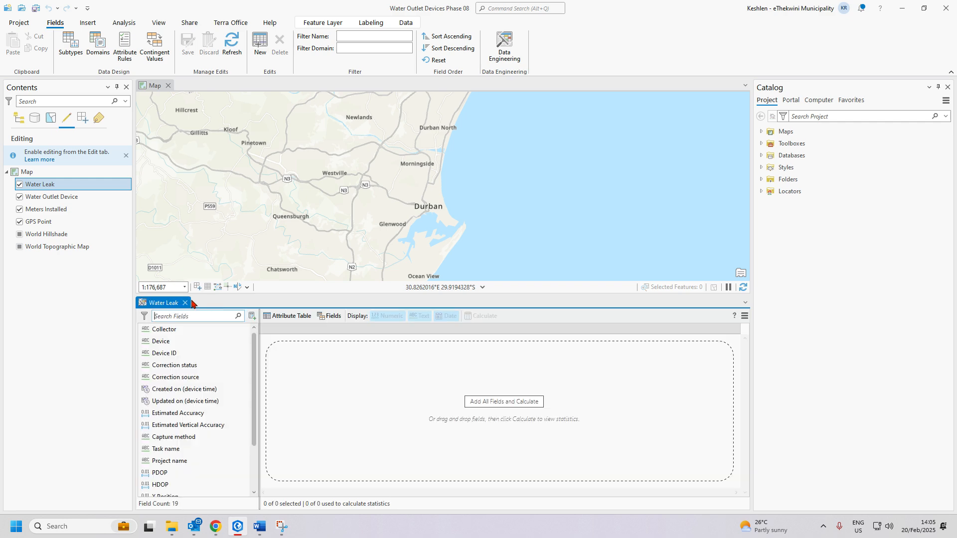
{"action": "left_click", "coordinate": [186, 302]}
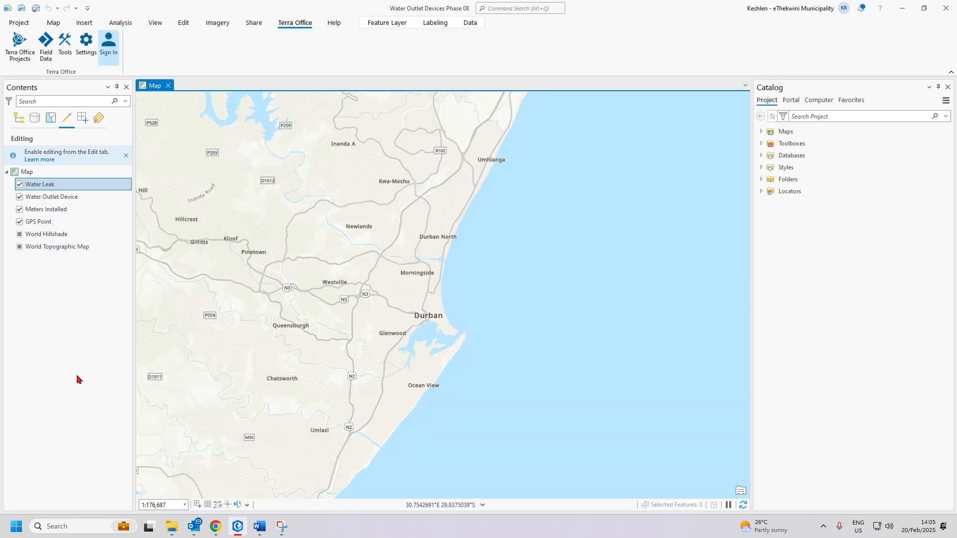
{"action": "right_click", "coordinate": [51, 199]}
{"action": "left_click", "coordinate": [83, 221]}
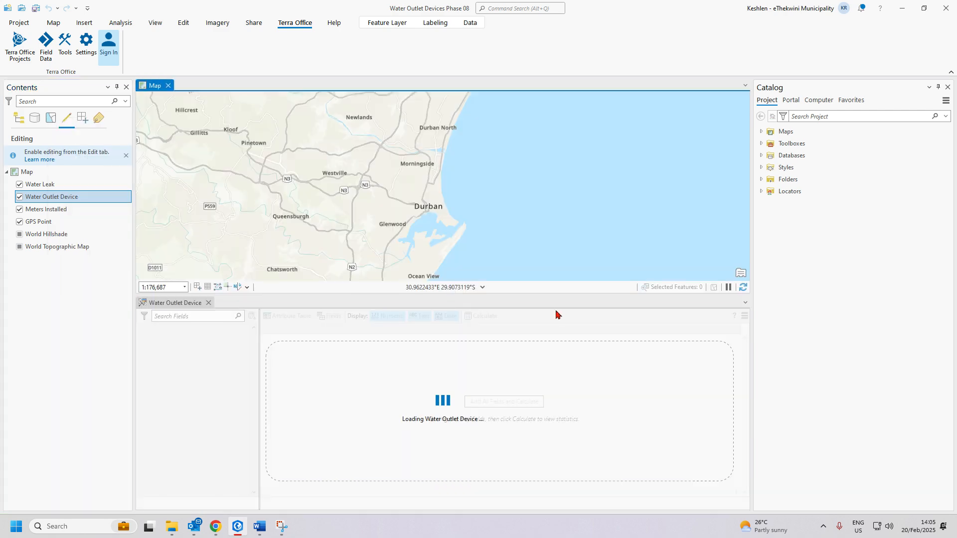
{"action": "left_click", "coordinate": [332, 316]}
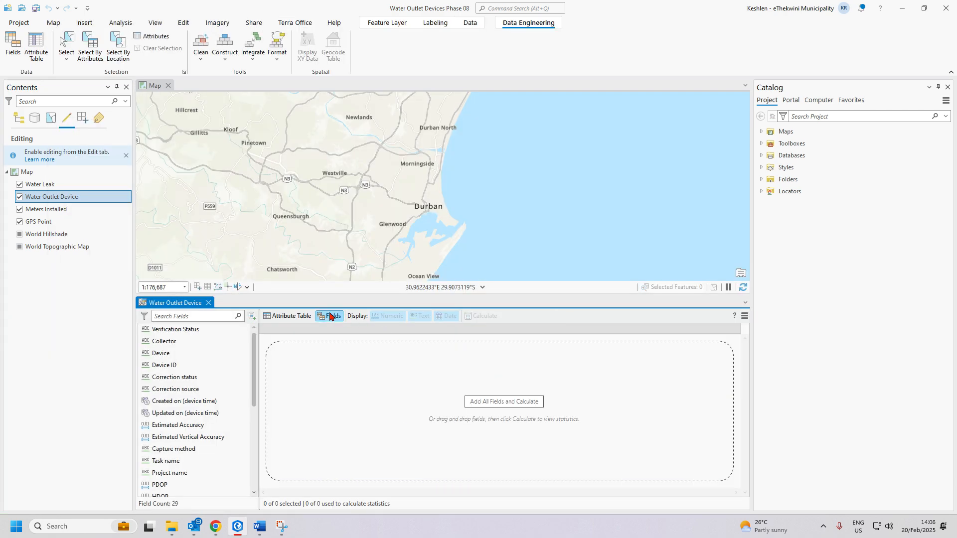
- Confirm MeterNumber is a text field with length 12
{"action": "scroll", "coordinate": [496, 433], "scroll_direction": "down", "scroll_amount": 15}
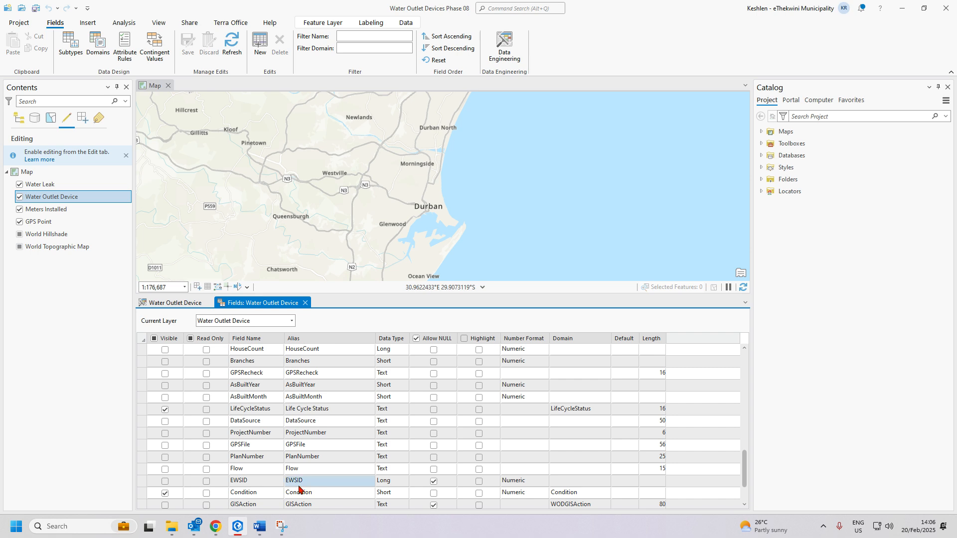
{"action": "scroll", "coordinate": [299, 489], "scroll_direction": "down", "scroll_amount": 2}
{"action": "scroll", "coordinate": [299, 489], "scroll_direction": "up", "scroll_amount": 4}
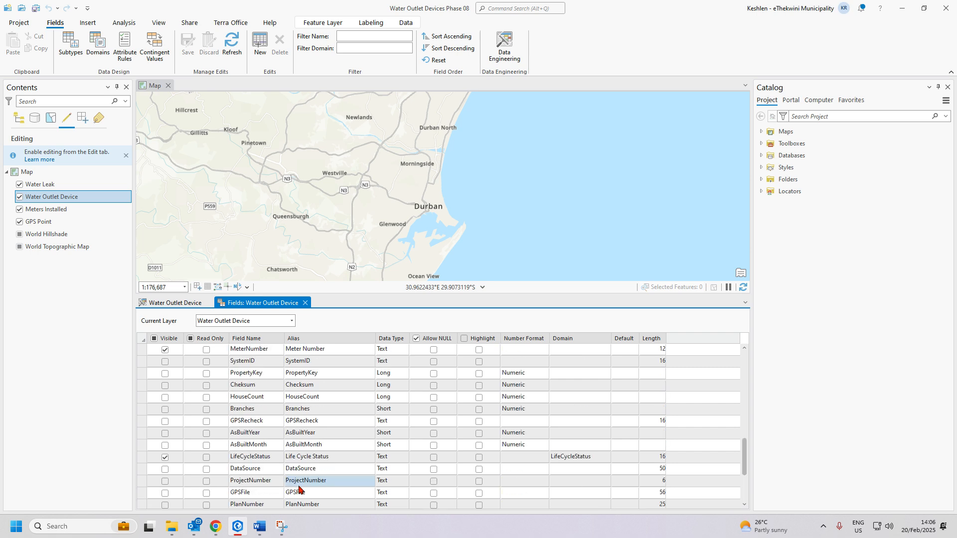
{"action": "left_click", "coordinate": [142, 351]}
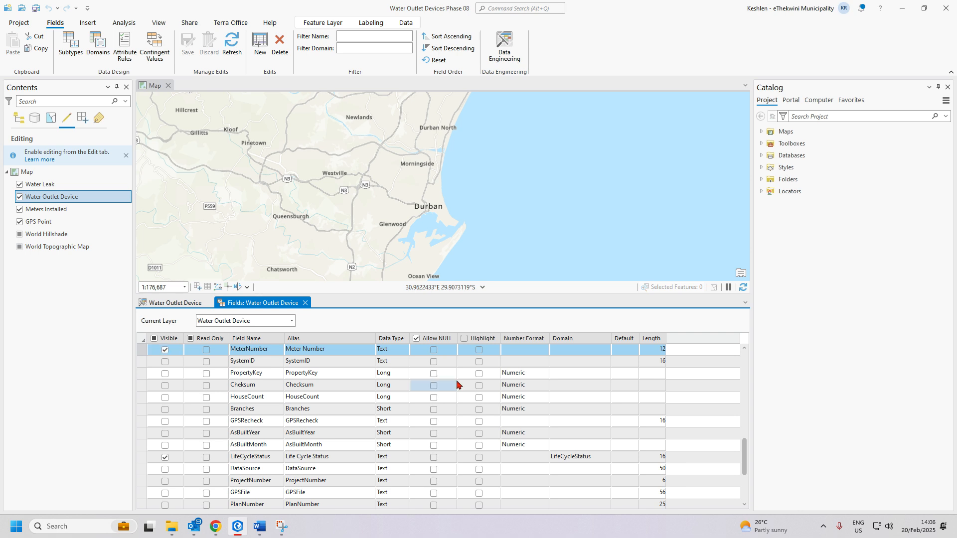
{"action": "scroll", "coordinate": [454, 399], "scroll_direction": "up", "scroll_amount": 2}
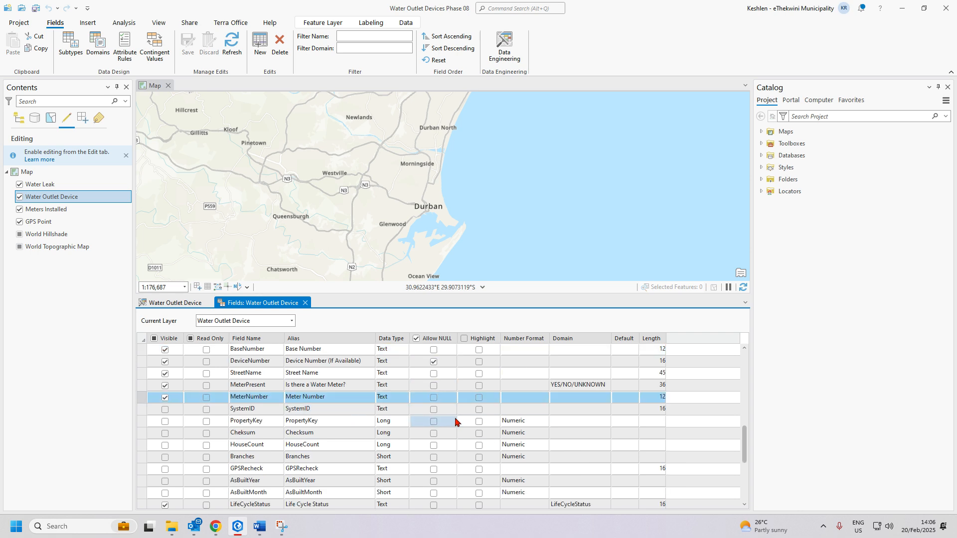
{"action": "mouse_move", "coordinate": [216, 532]}
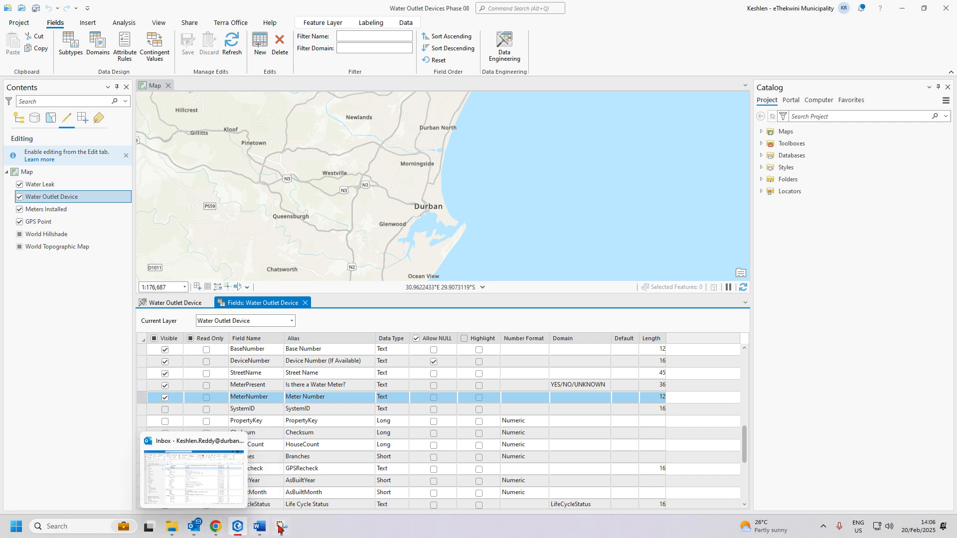
{"action": "mouse_move", "coordinate": [261, 532]}
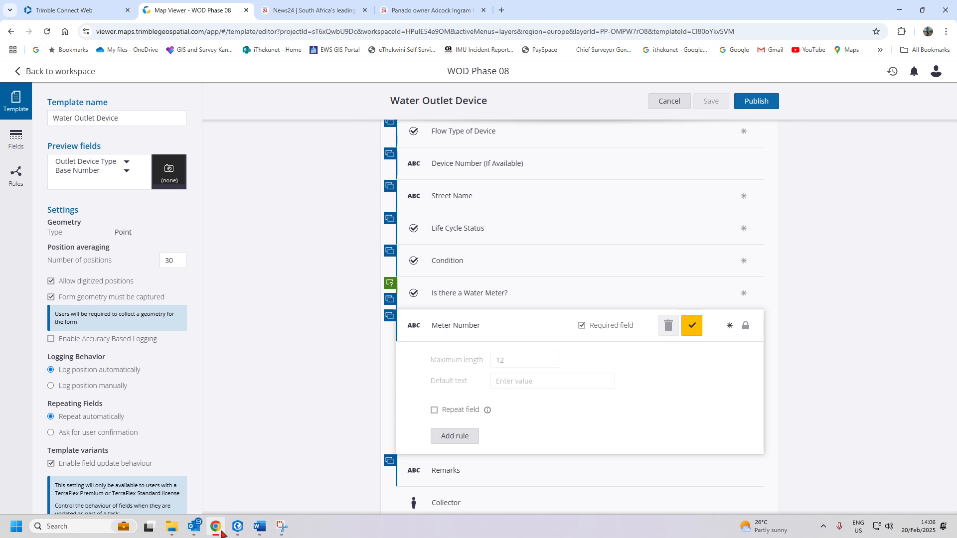
- Return to the Trimble Connect template editor showing Meter Number's 12-character maximum length
{"action": "left_click", "coordinate": [215, 528]}
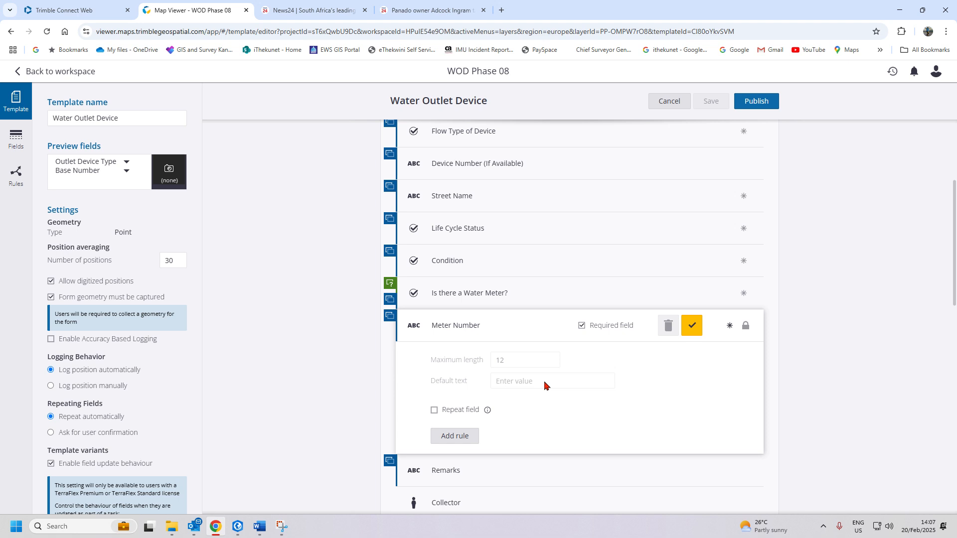
- Re-publish the edited Water Outlet Device template and confirm the re-publish
{"action": "scroll", "coordinate": [544, 384], "scroll_direction": "down", "scroll_amount": 5}
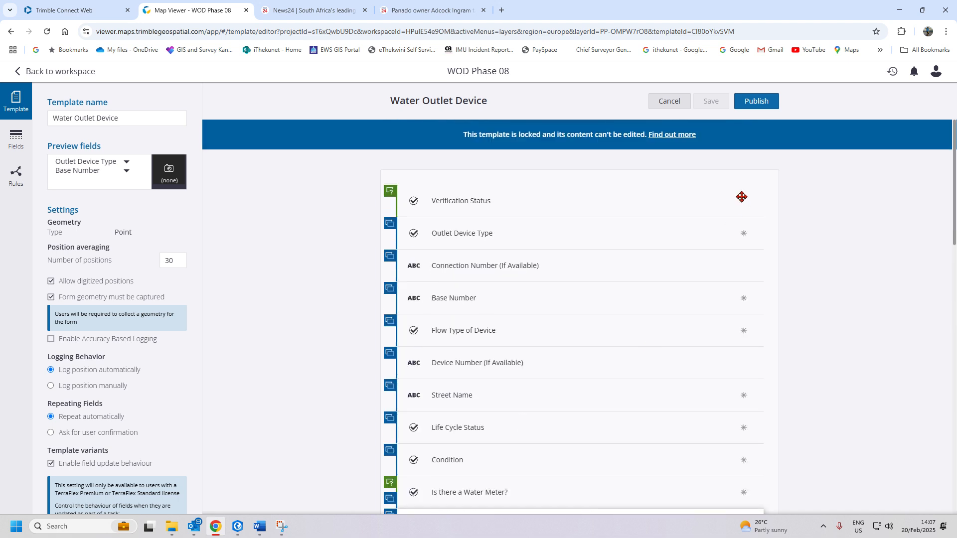
{"action": "left_click", "coordinate": [741, 103]}
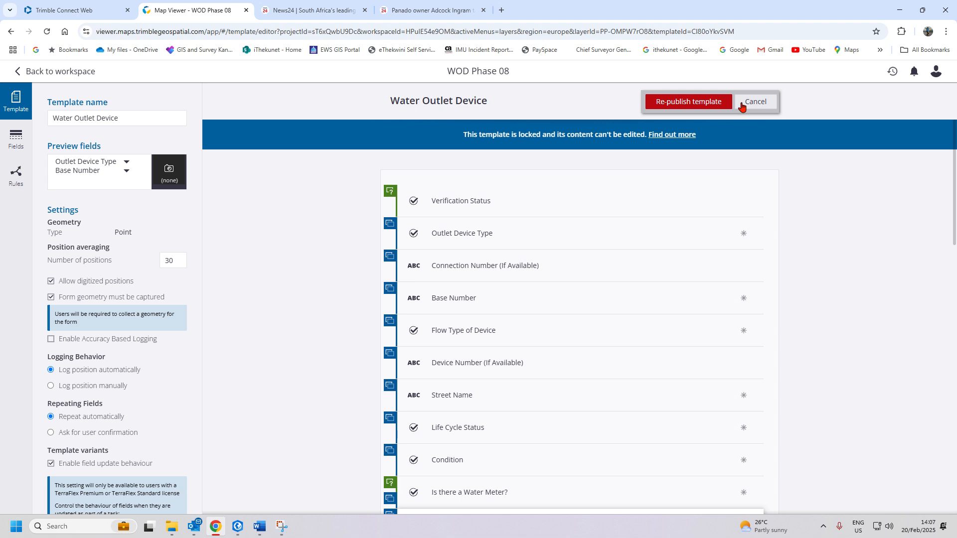
{"action": "left_click", "coordinate": [742, 103]}
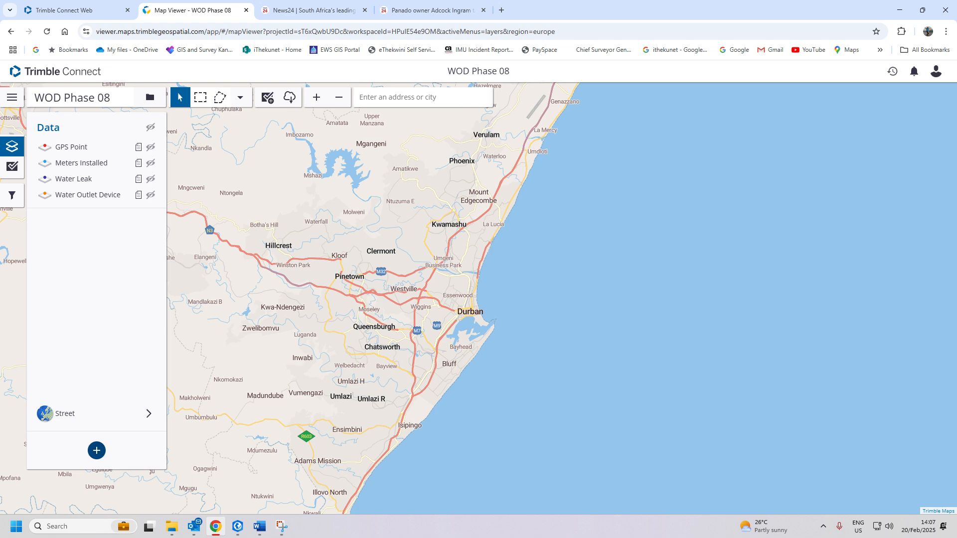
- Reopen the WOD Phase 08 workspace map and go to the Real-time GNSS Positioning page
{"action": "left_click", "coordinate": [6, 98]}
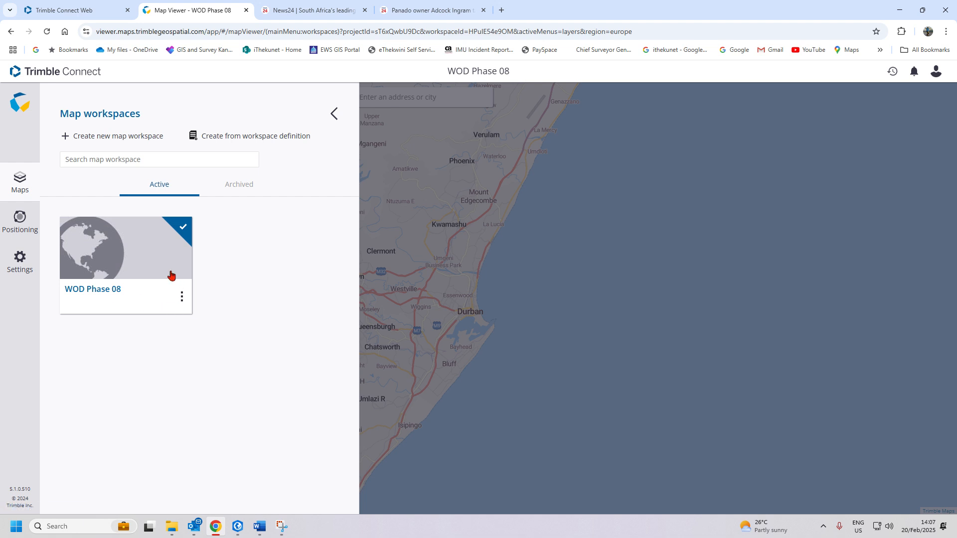
{"action": "left_click", "coordinate": [171, 274]}
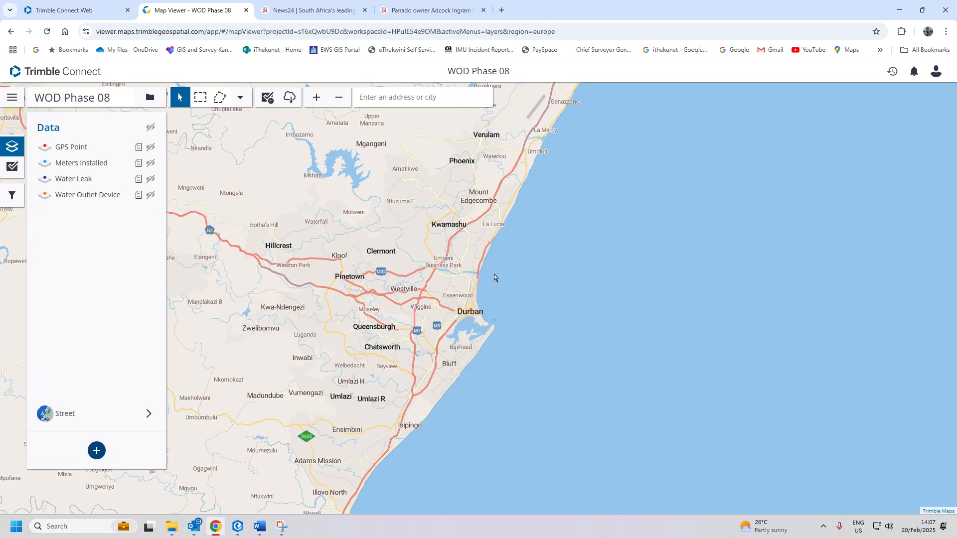
{"action": "left_click", "coordinate": [12, 99]}
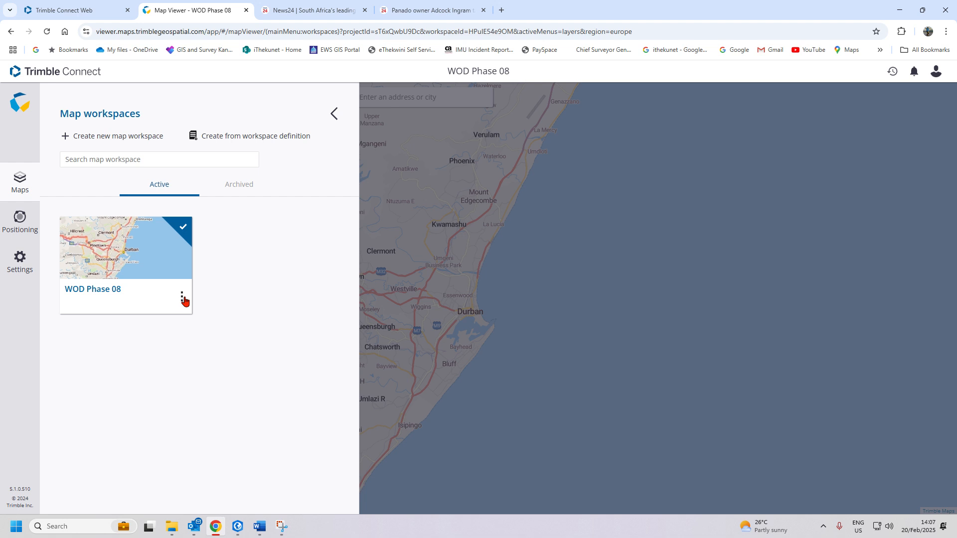
{"action": "left_click", "coordinate": [333, 114]}
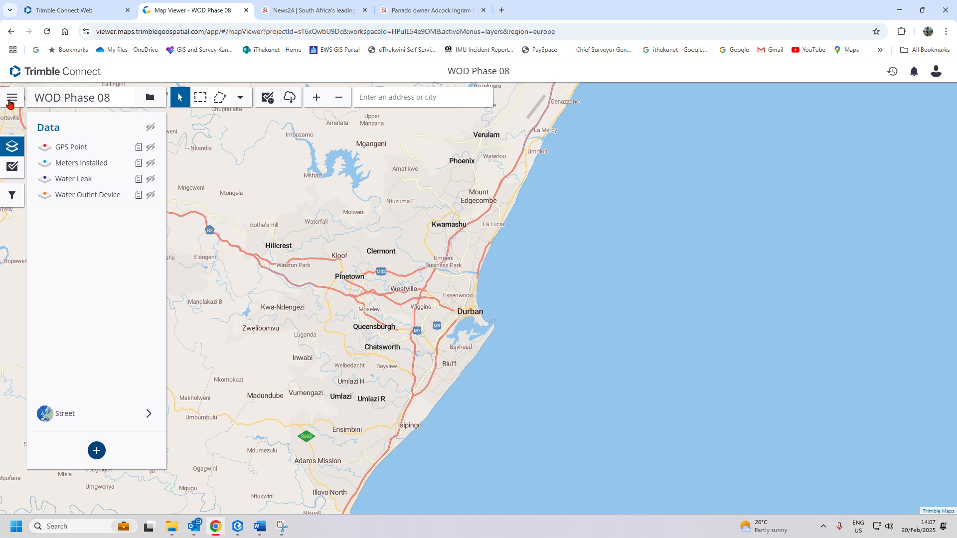
{"action": "left_click", "coordinate": [11, 101]}
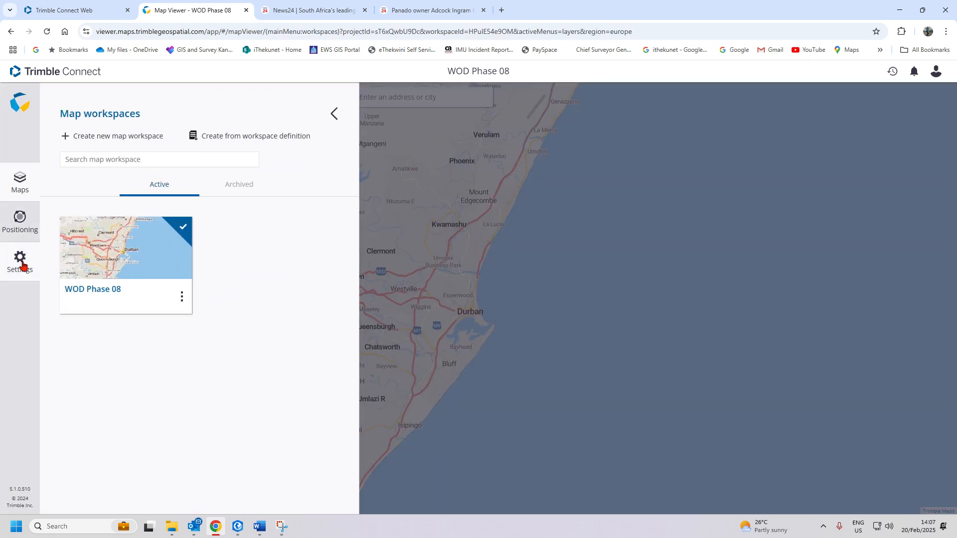
{"action": "left_click", "coordinate": [19, 226]}
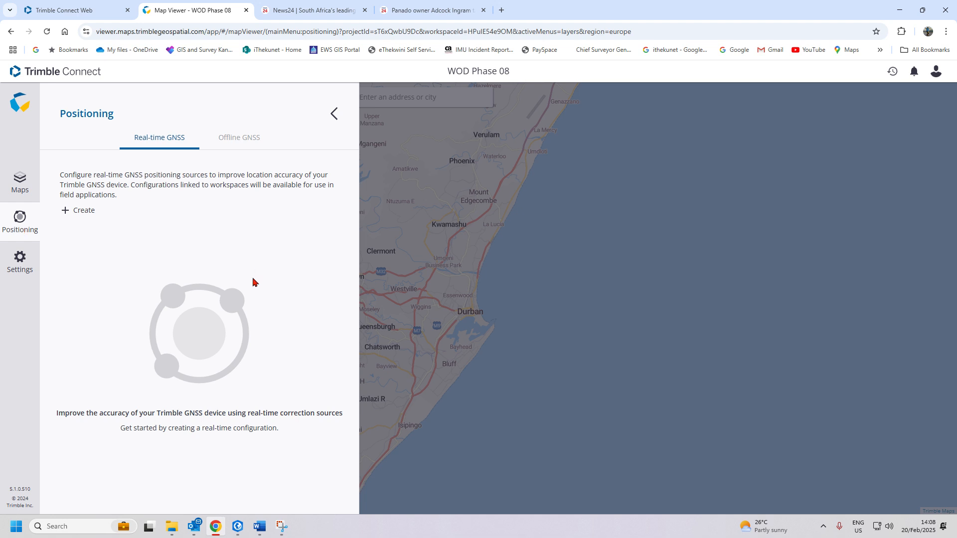
- Draft a real-time configuration, trying RTX (Satellite) source and Fallback options, then discard it
{"action": "left_click", "coordinate": [82, 211]}
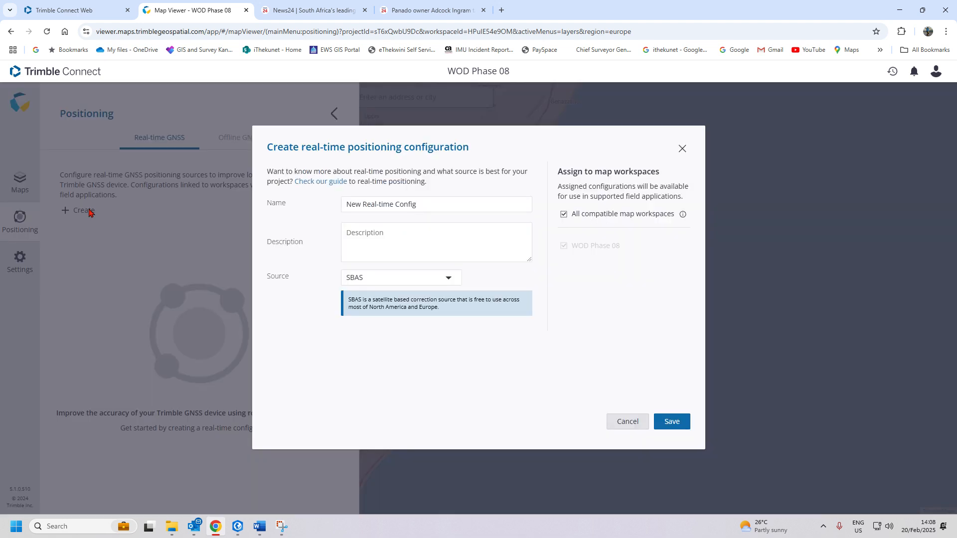
{"action": "left_click", "coordinate": [450, 281]}
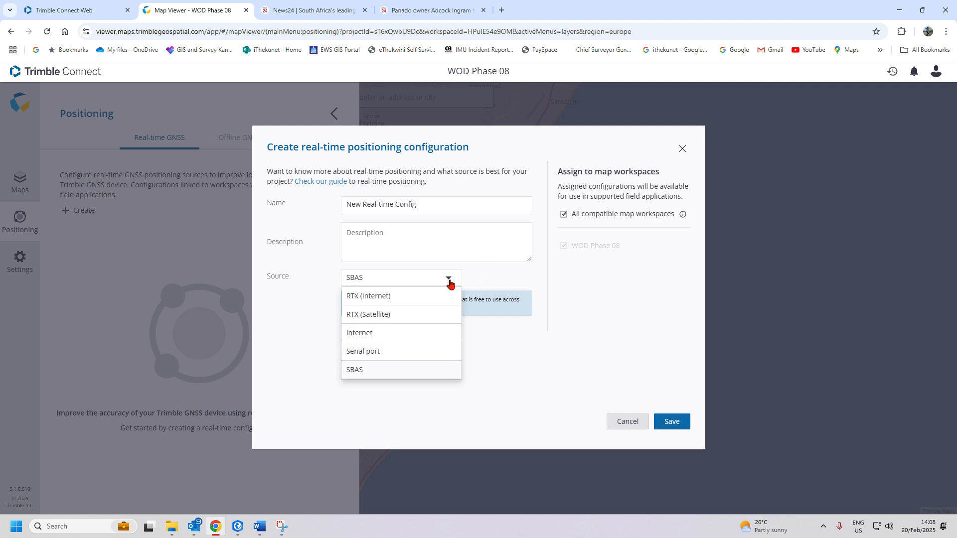
{"action": "left_click", "coordinate": [413, 317]}
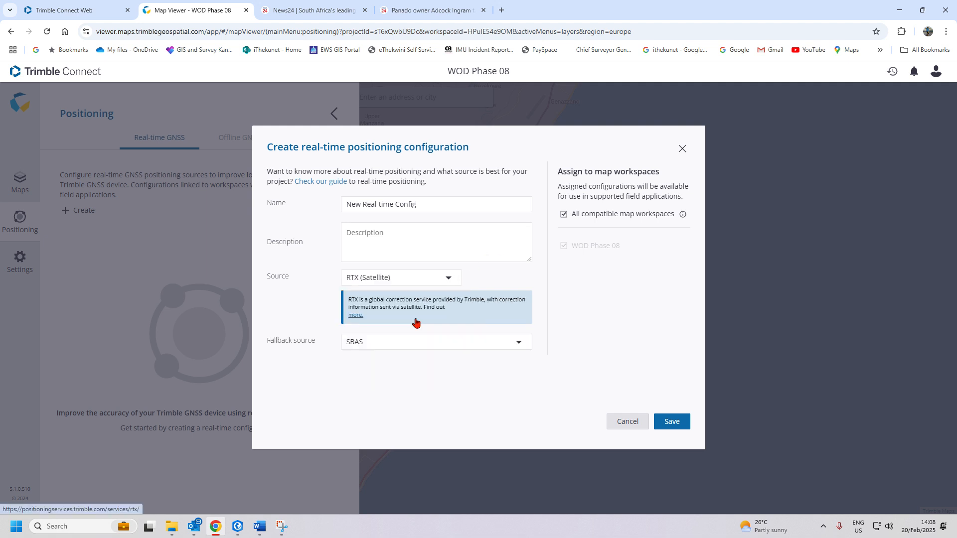
{"action": "left_click", "coordinate": [479, 341]}
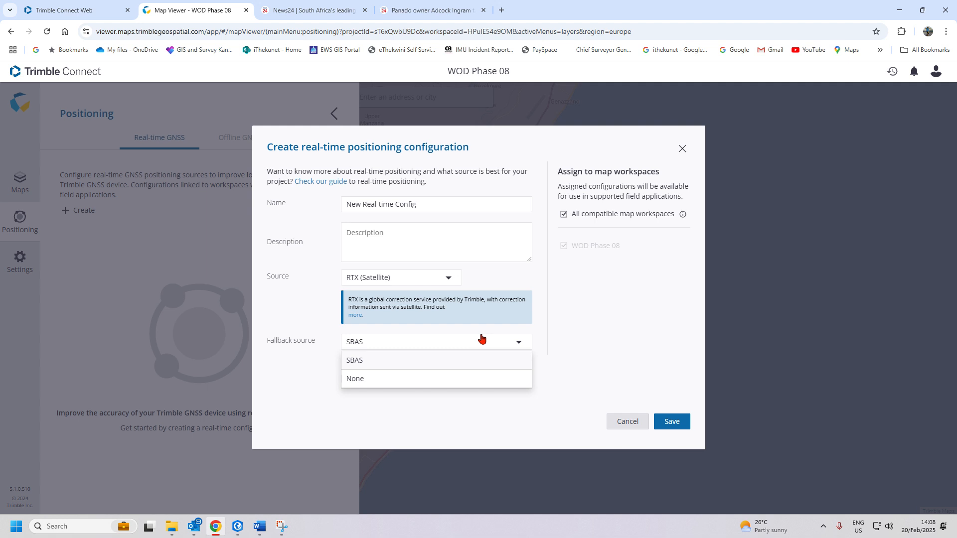
{"action": "left_click", "coordinate": [682, 149]}
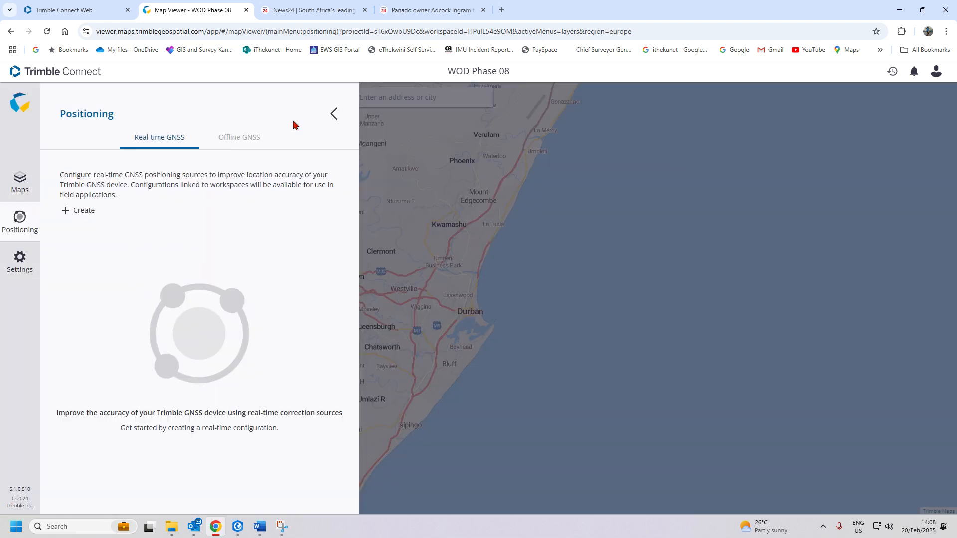
{"action": "left_click", "coordinate": [333, 114]}
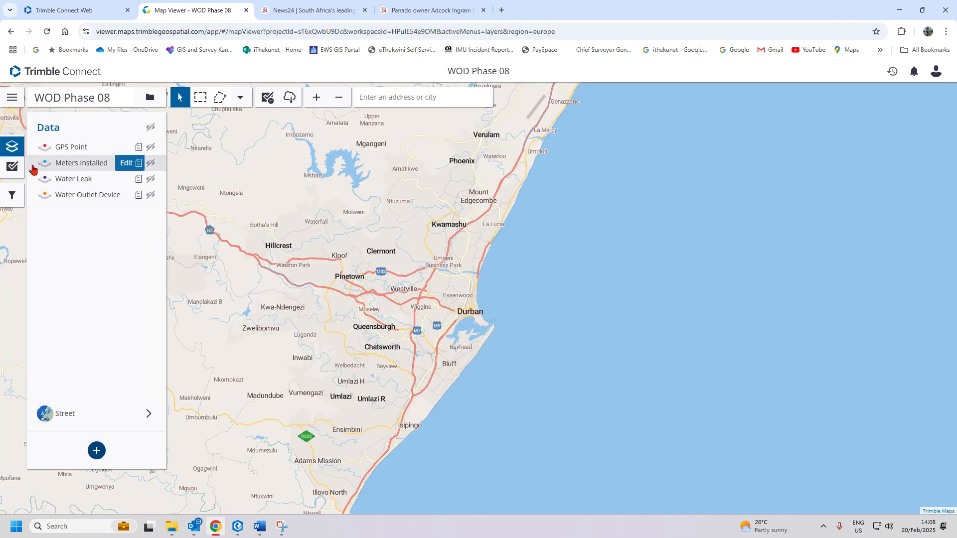
- Start a new Real-time GNSS configuration, prefilled as New Real-time Config with SBAS source
{"action": "left_click", "coordinate": [11, 97]}
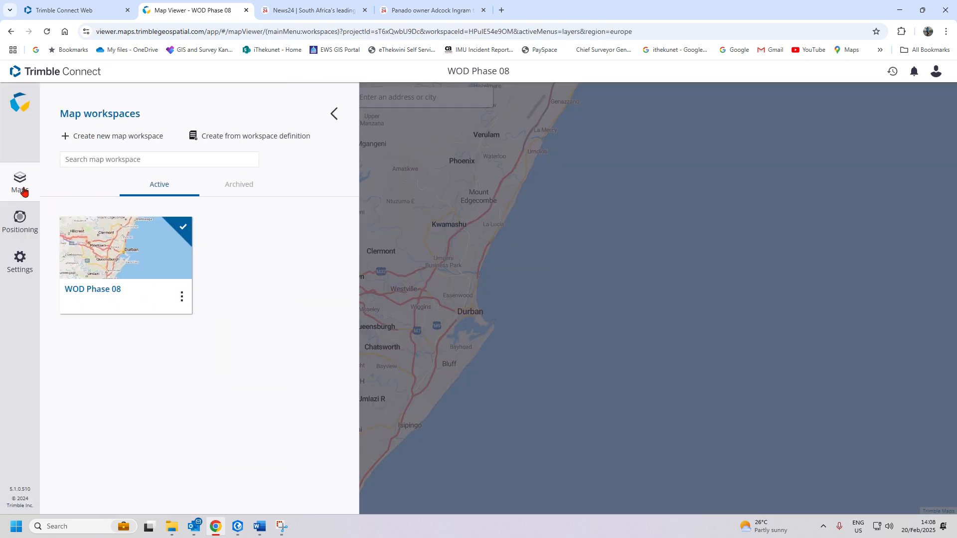
{"action": "left_click", "coordinate": [19, 227]}
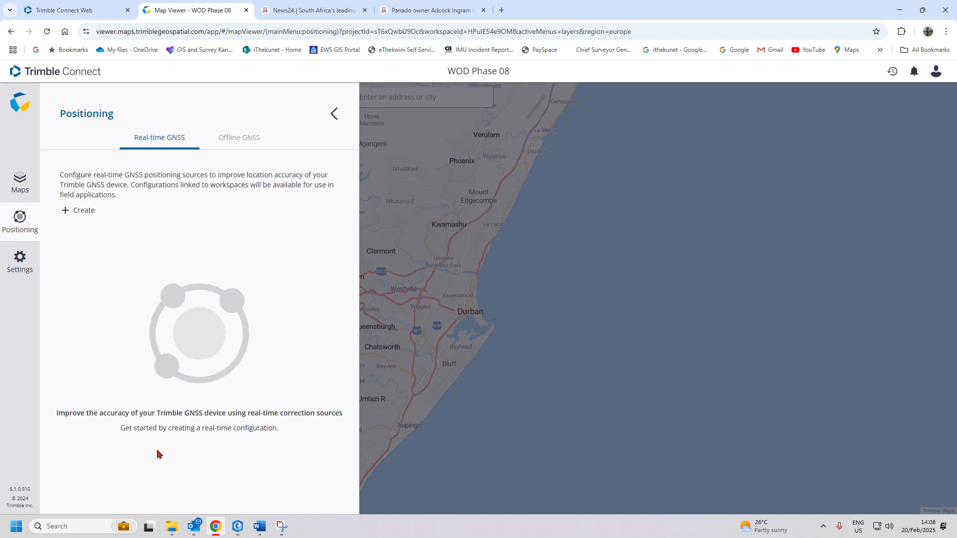
{"action": "left_click", "coordinate": [76, 214]}
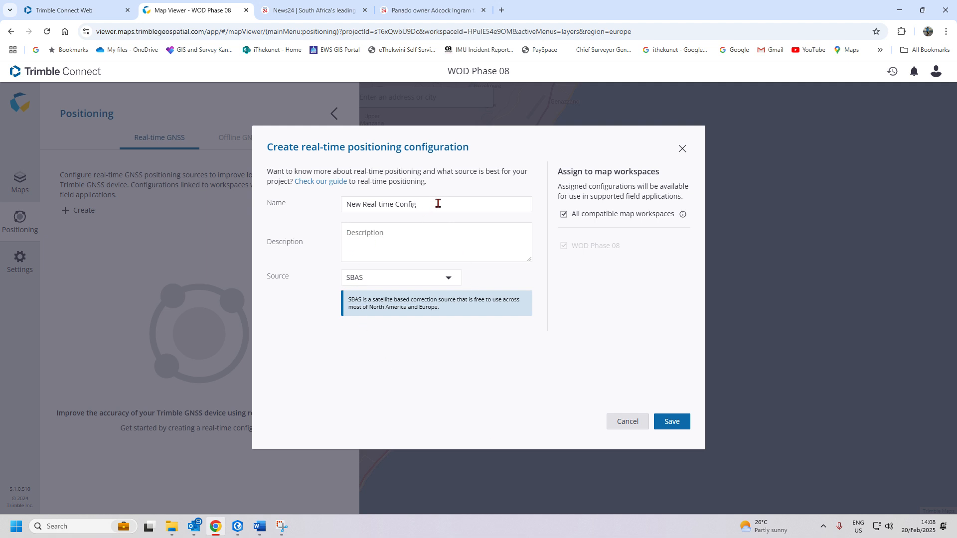
- Name the configuration 'Trimble RTX Sub Meter' with RTX (Satellite) as the source
{"action": "left_click_drag", "start_coordinate": [436, 203], "coordinate": [307, 231]}
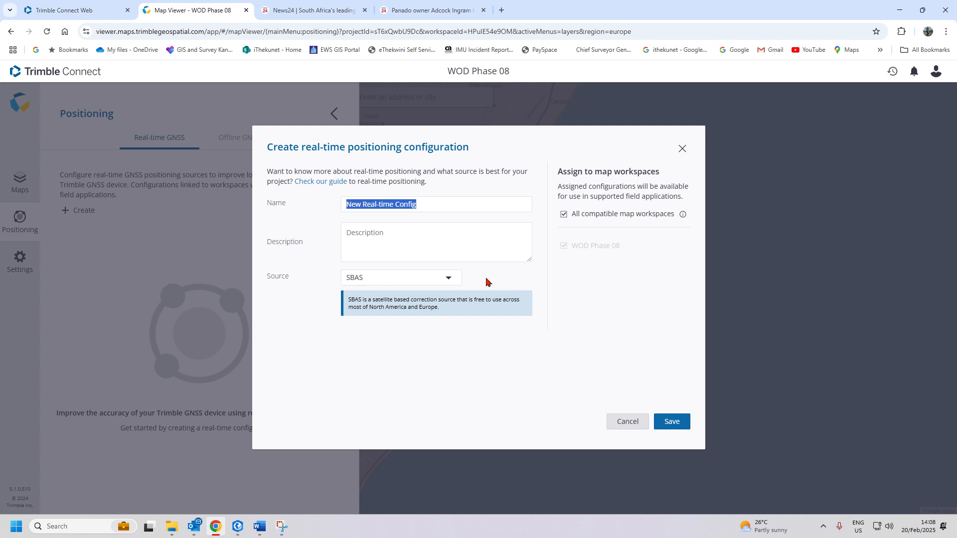
{"action": "type", "text": "Trimble"}
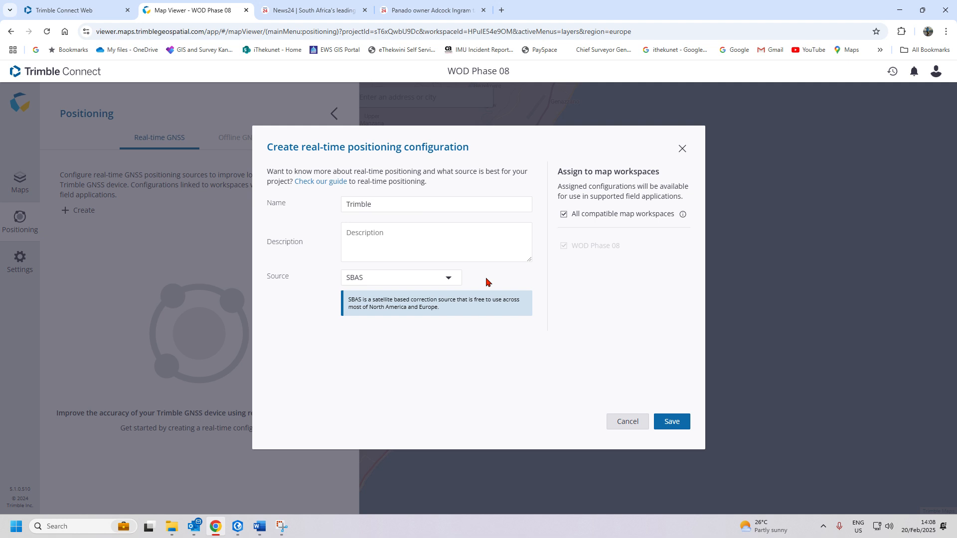
{"action": "type", "text": " RTX Sub Meter"}
{"action": "left_click", "coordinate": [417, 283]}
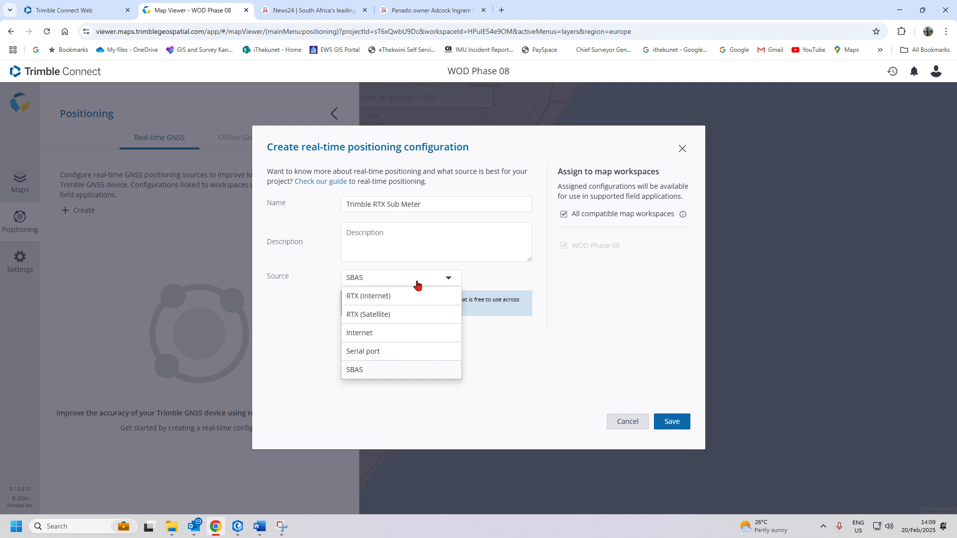
{"action": "left_click", "coordinate": [371, 319]}
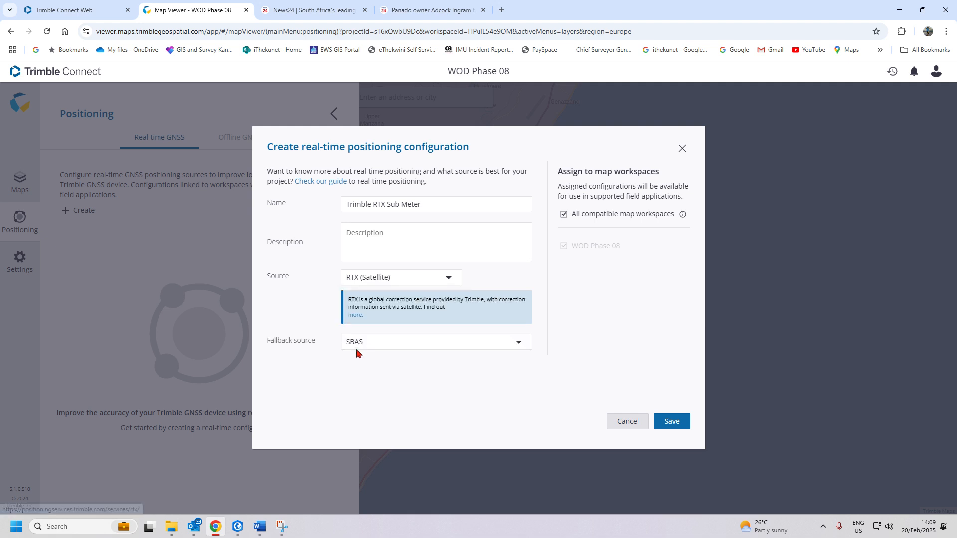
- Set Fallback to None, save the configuration, and view the Offline GNSS settings
{"action": "left_click", "coordinate": [362, 345]}
{"action": "left_click", "coordinate": [374, 379]}
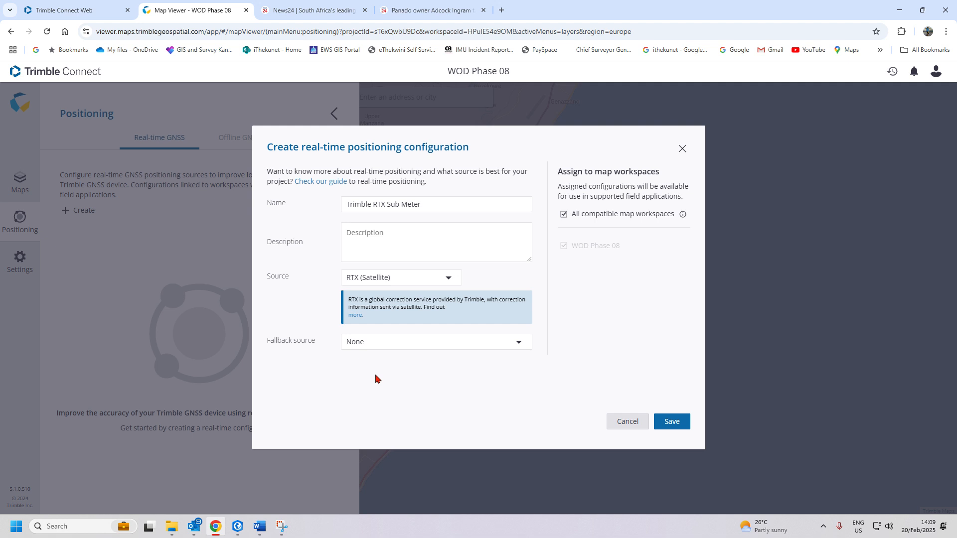
{"action": "left_click", "coordinate": [388, 341]}
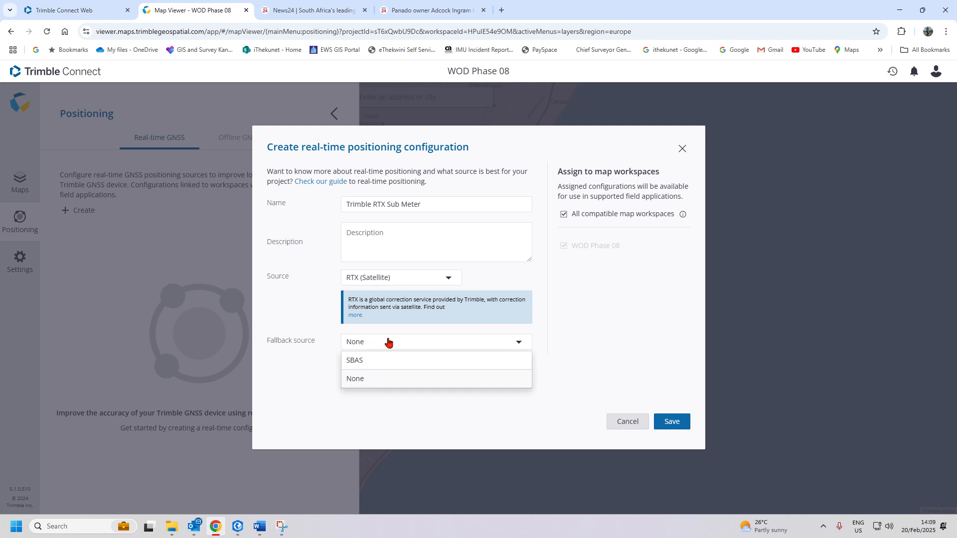
{"action": "left_click", "coordinate": [388, 423]}
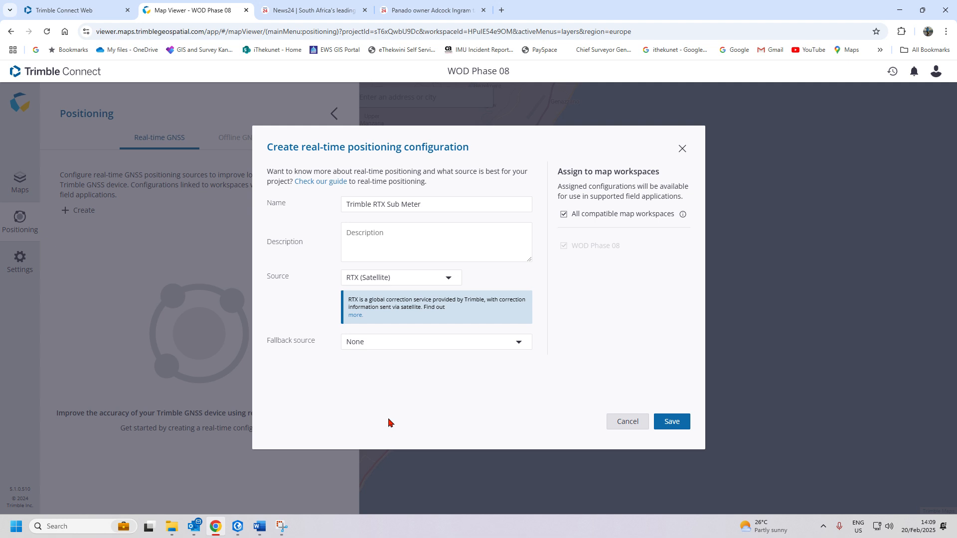
{"action": "left_click", "coordinate": [673, 428]}
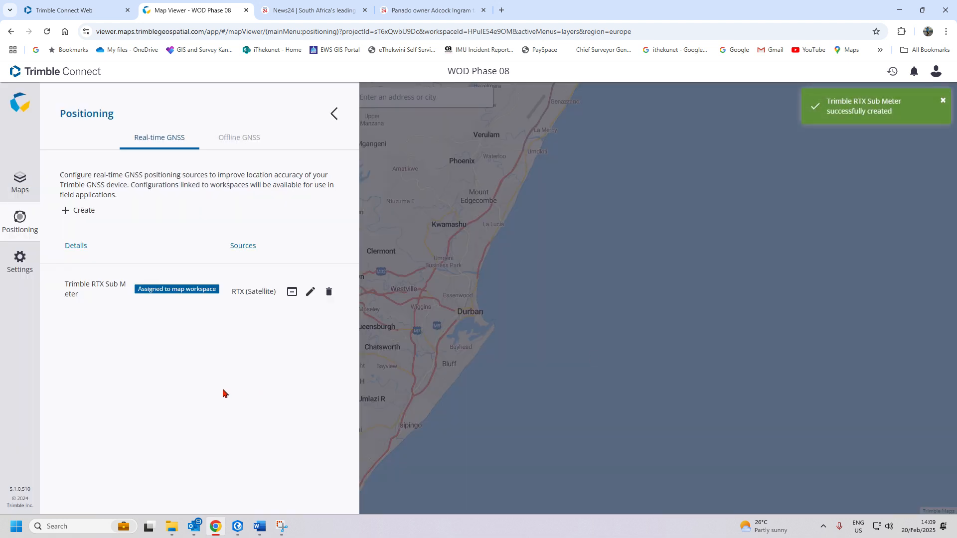
{"action": "left_click", "coordinate": [240, 144]}
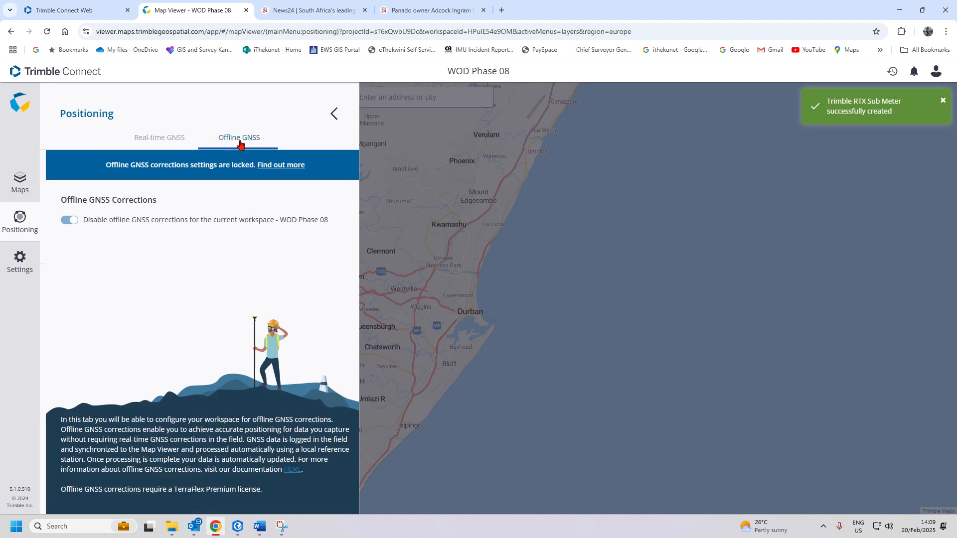
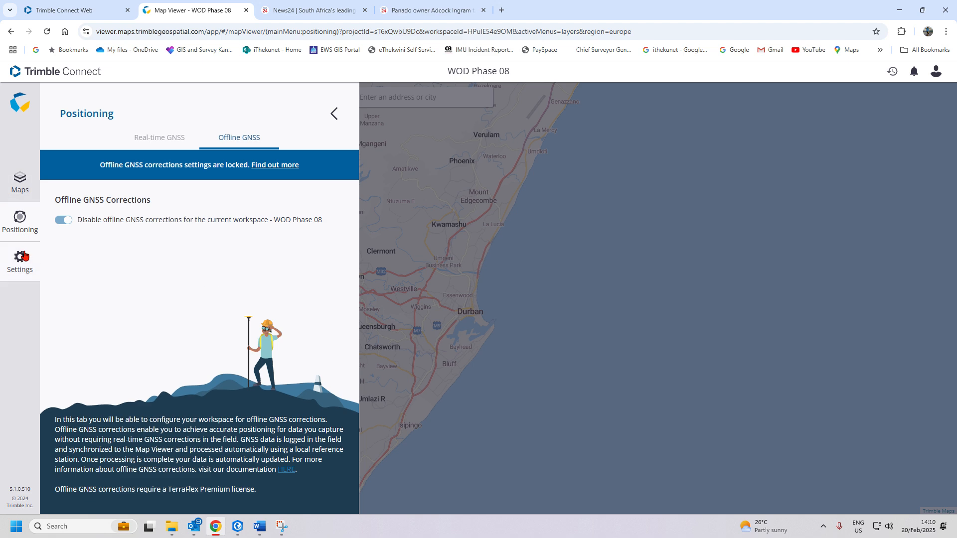
- Leave the Positioning panel to bring back the WOD Phase 08 map with Water Leak and Meters Installed layers
{"action": "left_click", "coordinate": [22, 257]}
{"action": "left_click", "coordinate": [168, 10]}
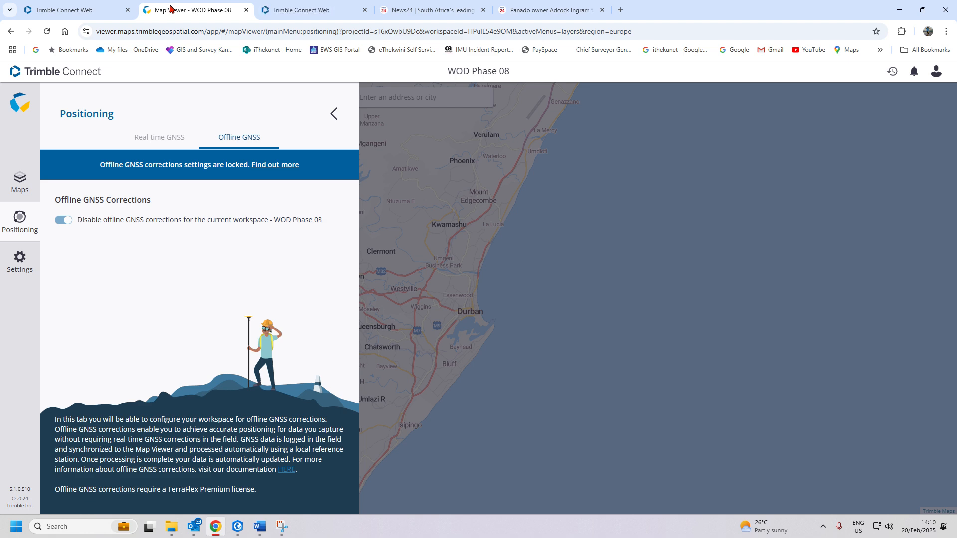
{"action": "left_click", "coordinate": [334, 116]}
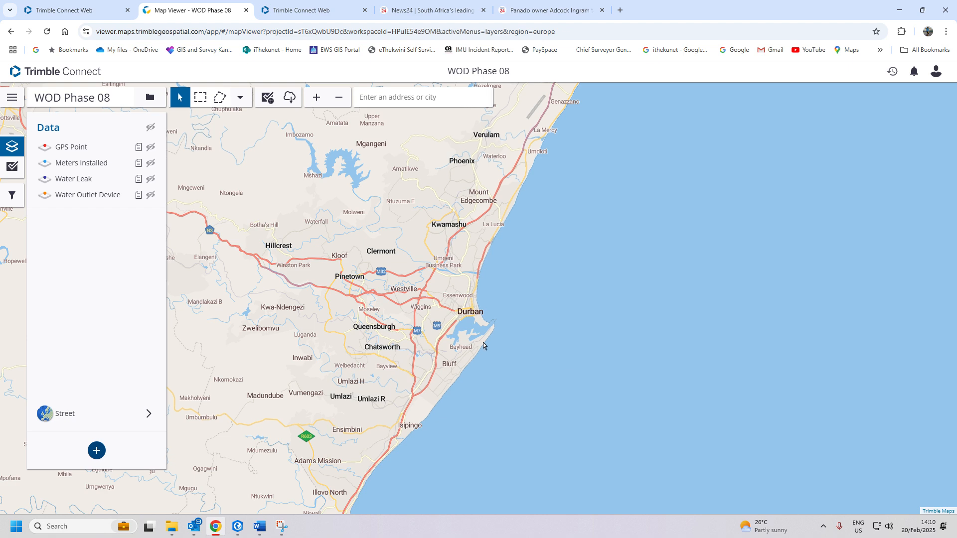
- Close the duplicate Trimble Connect, News24 and Panado tabs, and expand Settings in the WOD Phase 08 Explorer
{"action": "left_click", "coordinate": [355, 11]}
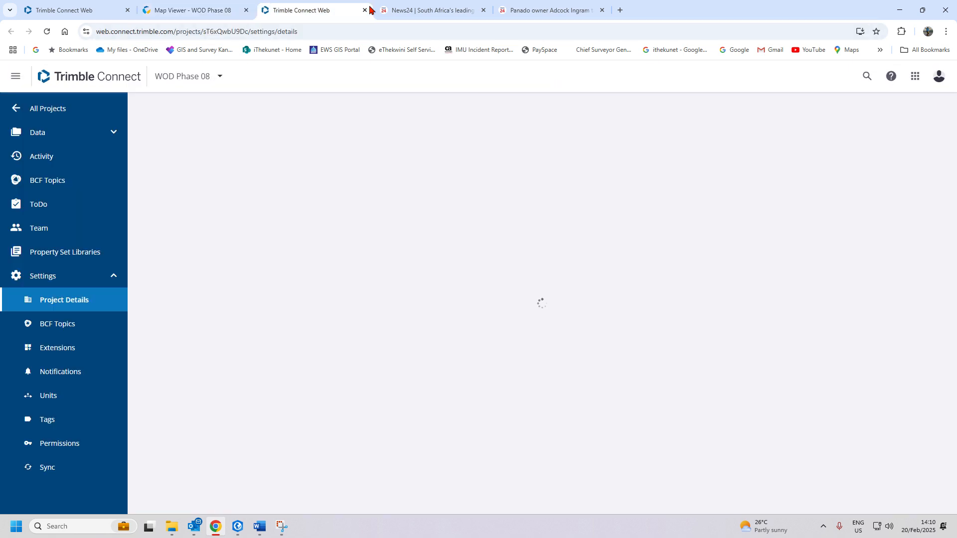
{"action": "left_click", "coordinate": [365, 11]}
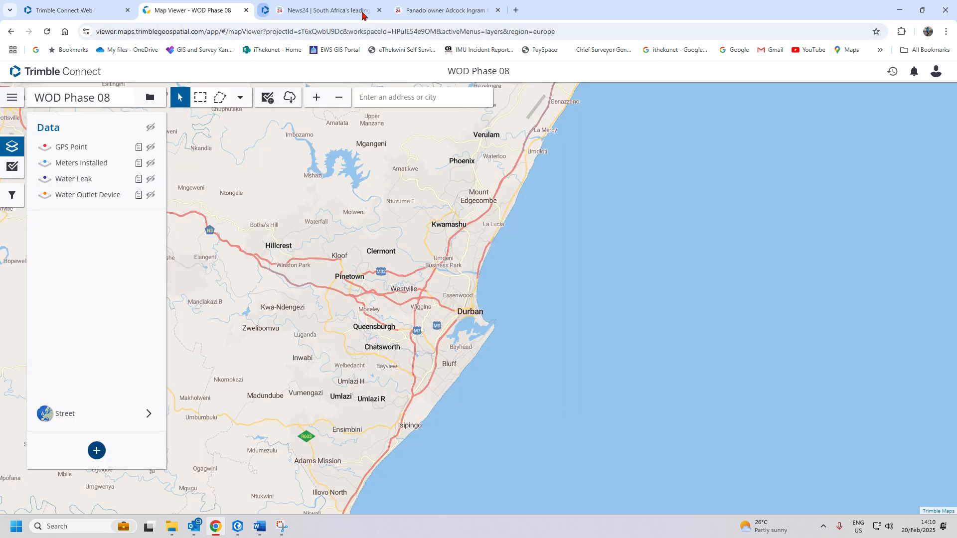
{"action": "left_click", "coordinate": [59, 11]}
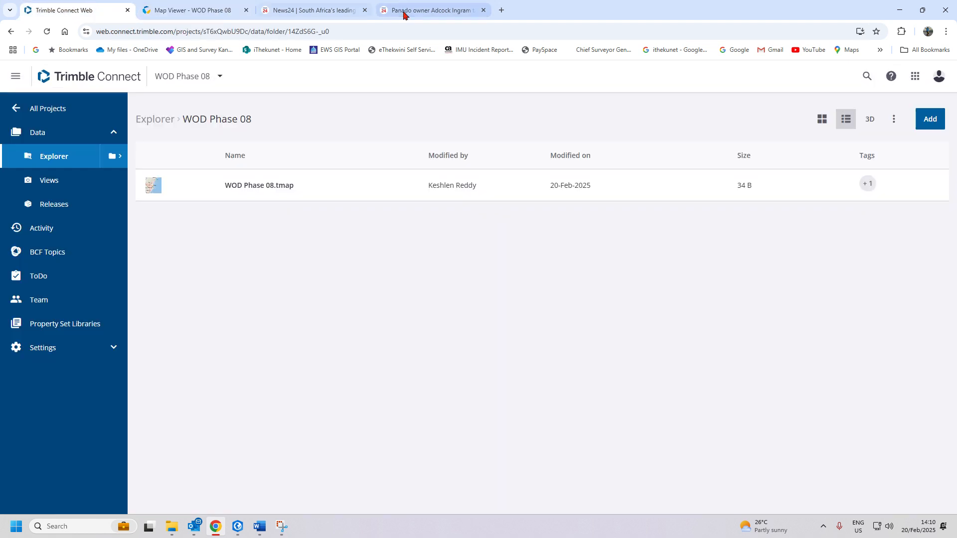
{"action": "left_click", "coordinate": [364, 10]}
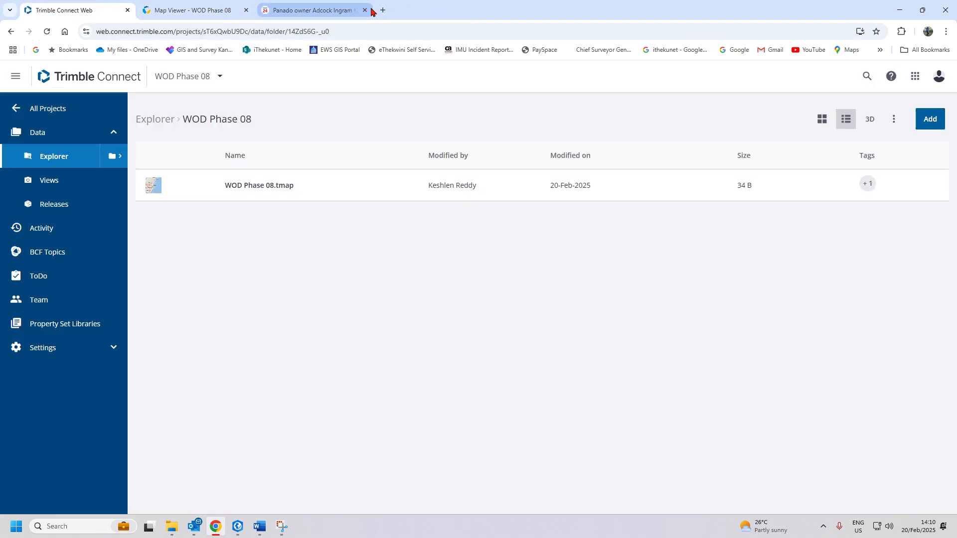
{"action": "left_click", "coordinate": [365, 11]}
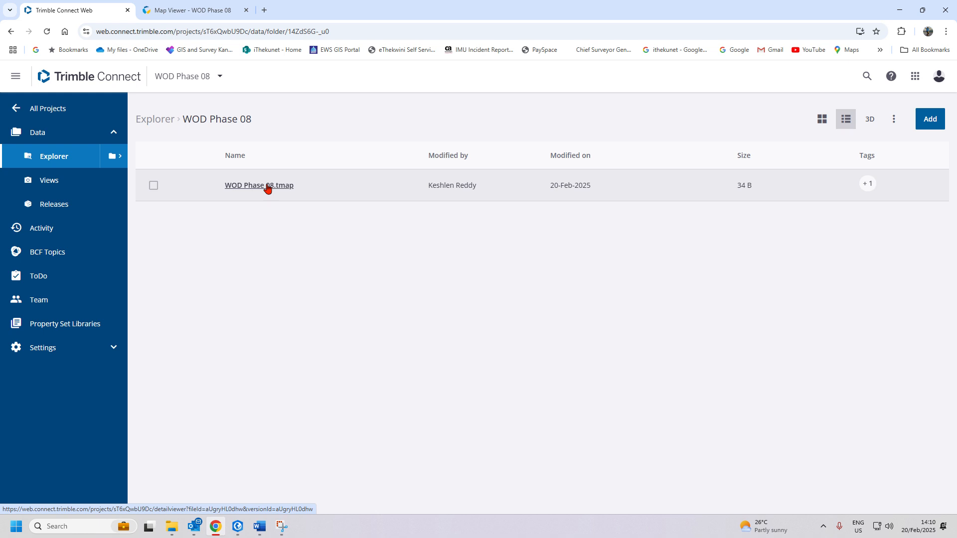
{"action": "left_click", "coordinate": [115, 354]}
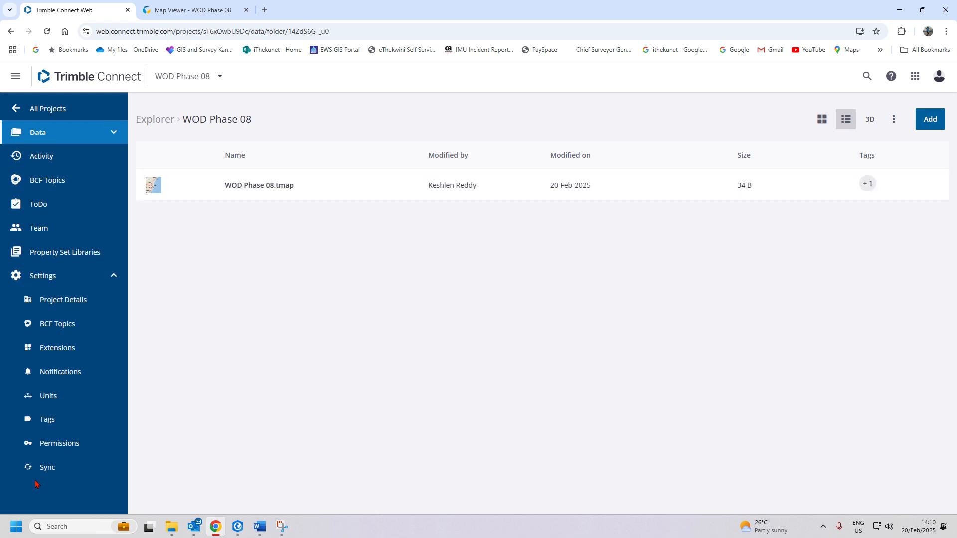
- Open the Team list and inspect the removed user's row and the project switcher without changing anything
{"action": "left_click", "coordinate": [61, 235]}
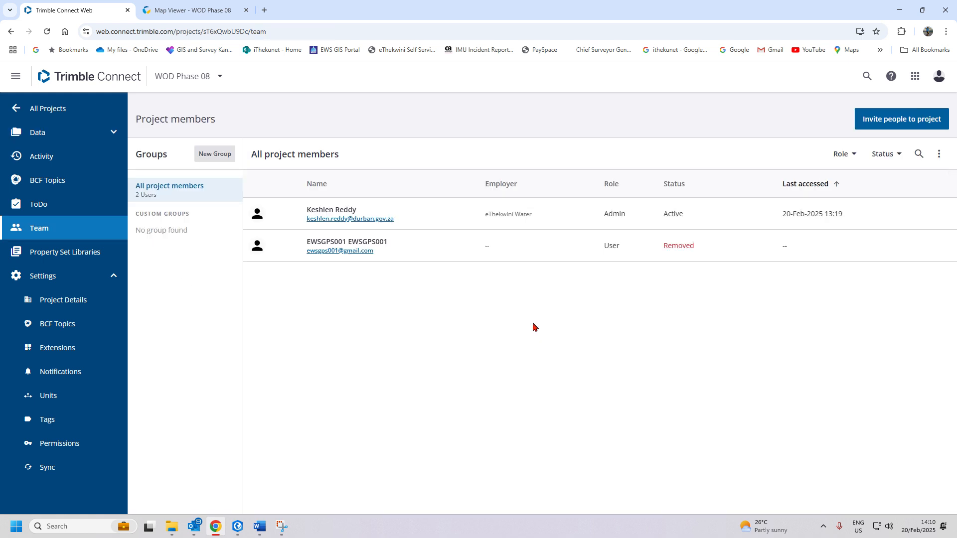
{"action": "left_click", "coordinate": [257, 246]}
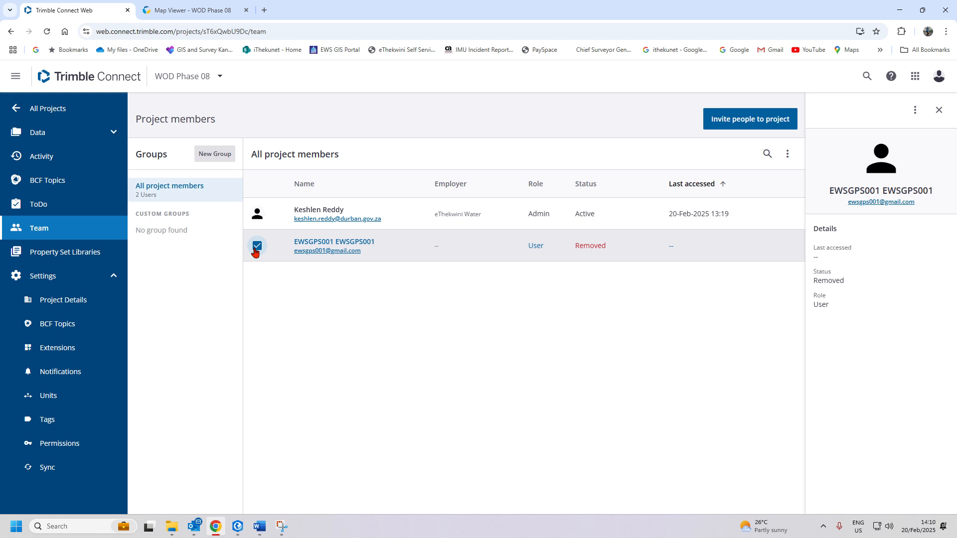
{"action": "left_click", "coordinate": [257, 245]}
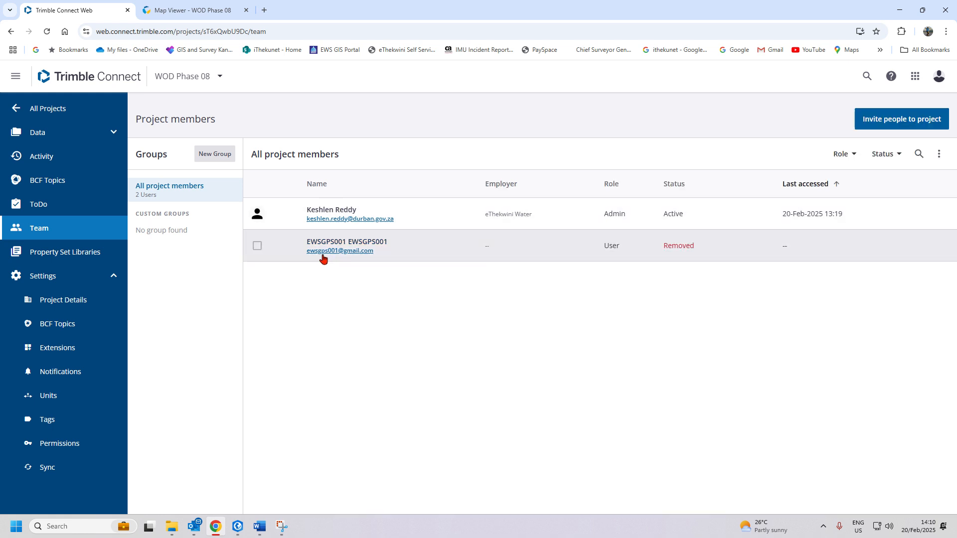
{"action": "left_click", "coordinate": [257, 245]}
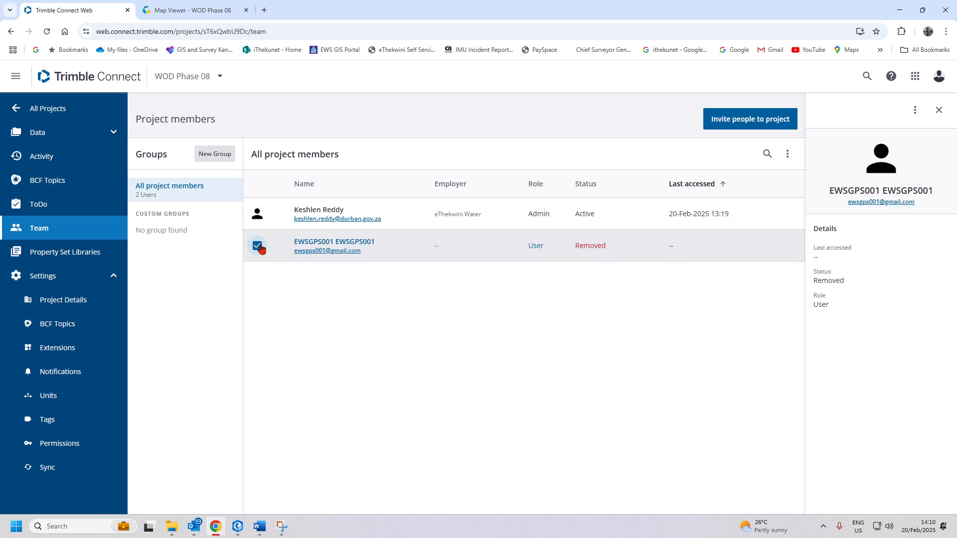
{"action": "left_click", "coordinate": [257, 245]}
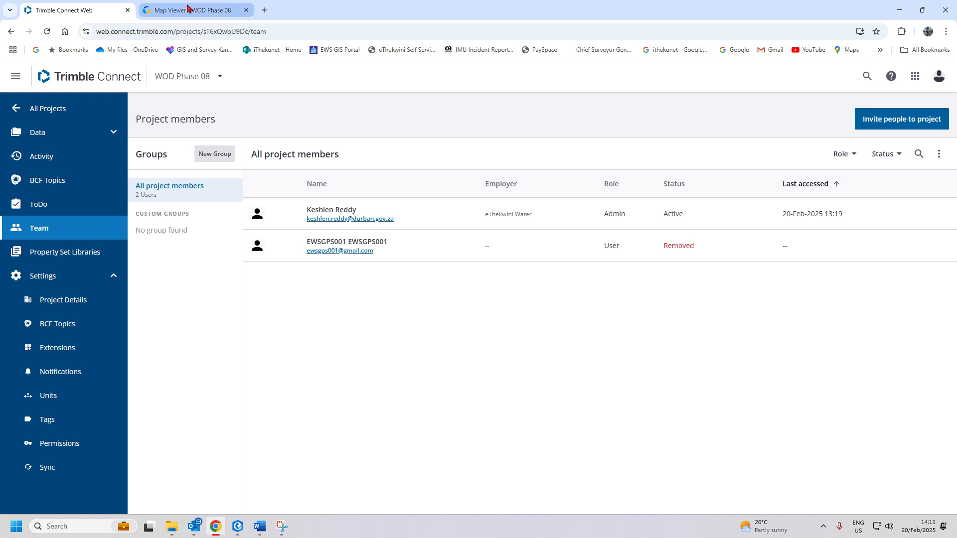
{"action": "left_click", "coordinate": [213, 77]}
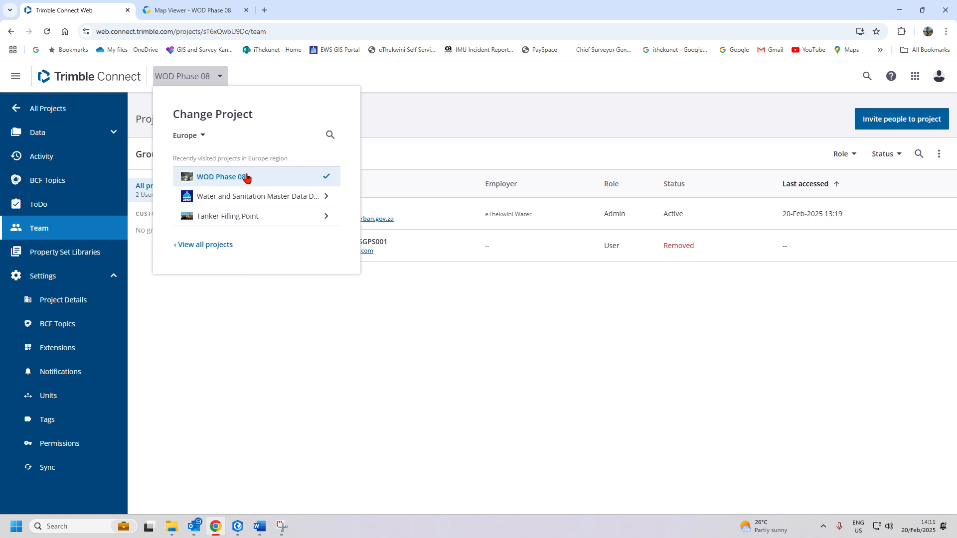
{"action": "left_click", "coordinate": [392, 386]}
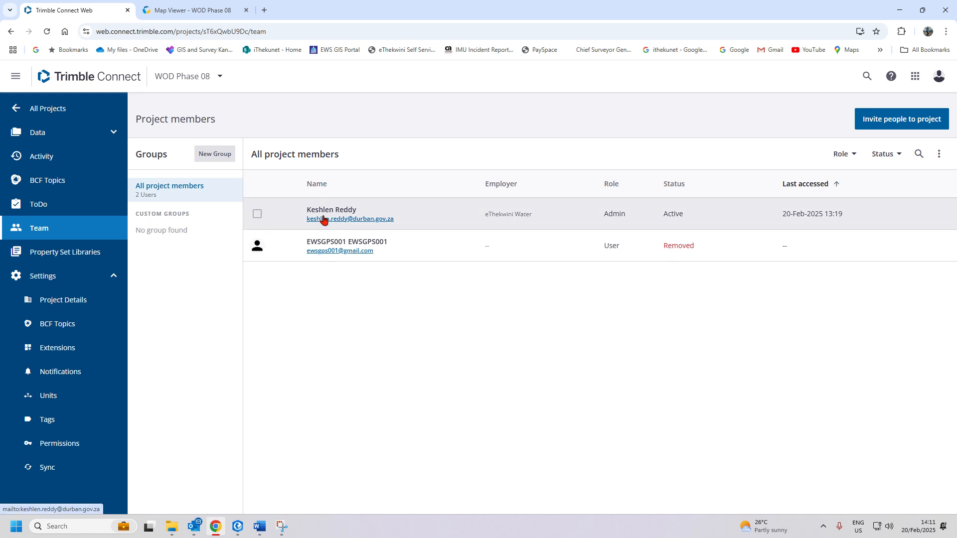
- Create a new member group named 'ADMIN'
{"action": "left_click", "coordinate": [215, 155]}
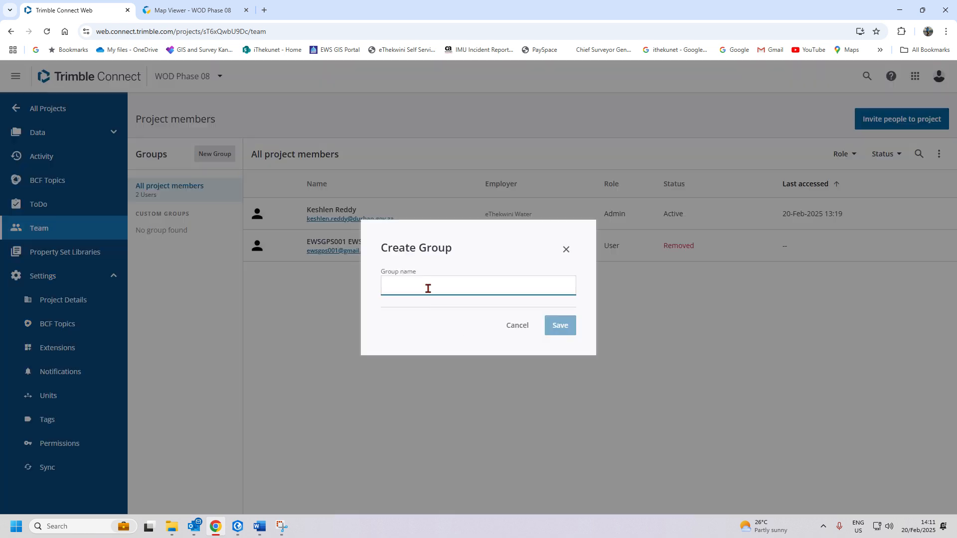
{"action": "type", "text": "admin"}
{"action": "key", "text": "BackSpace"}
{"action": "key", "text": "BackSpace"}
{"action": "key", "text": "BackSpace"}
{"action": "key", "text": "BackSpace"}
{"action": "key", "text": "BackSpace"}
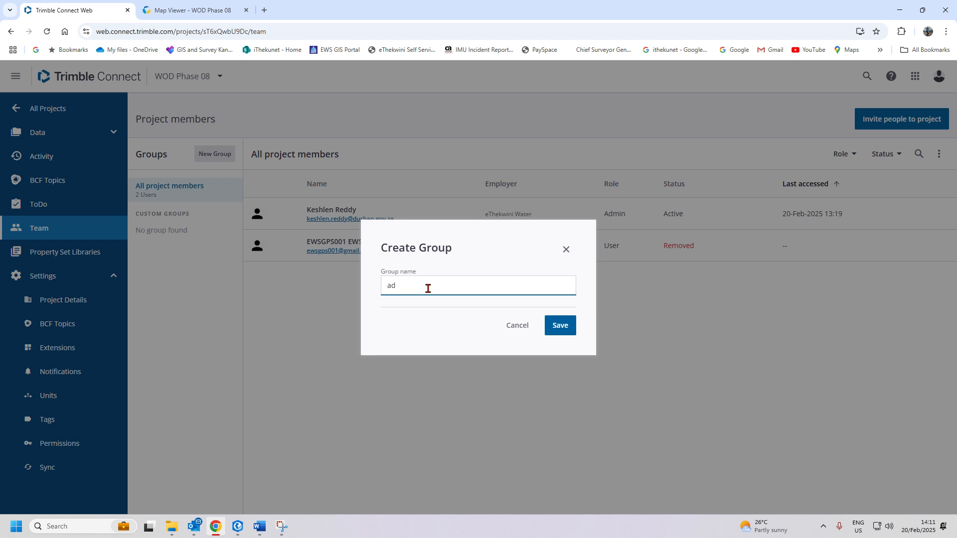
{"action": "type", "text": "ADMIN"}
{"action": "left_click", "coordinate": [568, 329]}
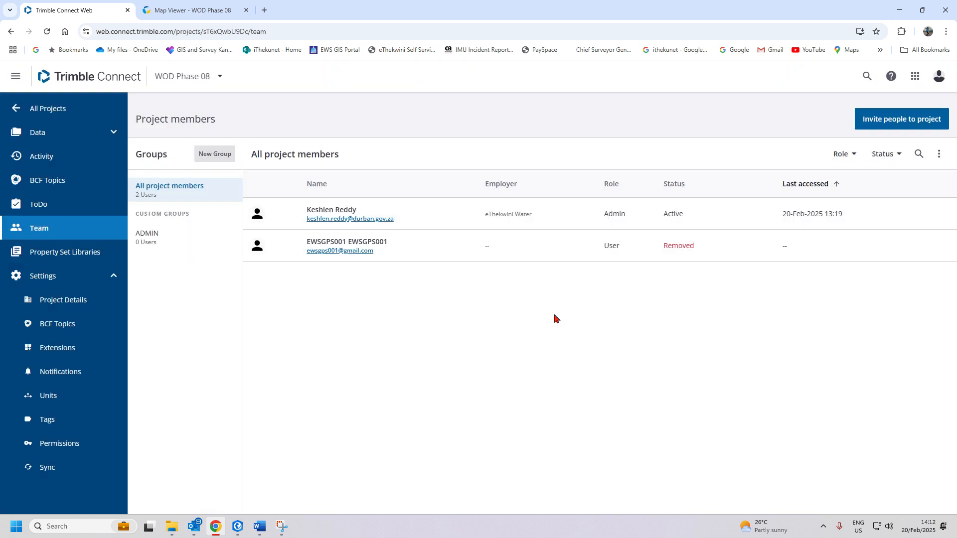
- Create a second member group named 'FIELD USERS'
{"action": "left_click", "coordinate": [214, 155]}
{"action": "type", "text": "FIELD "}
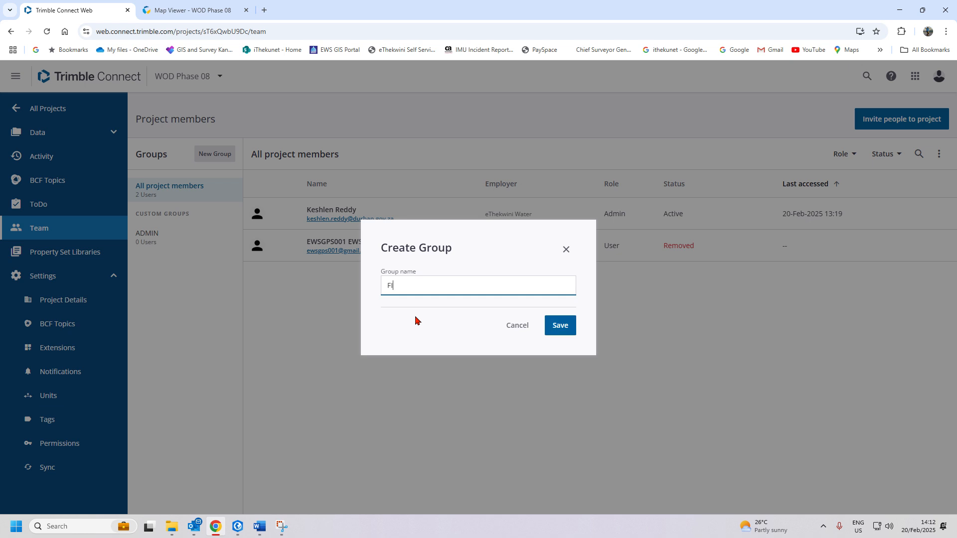
{"action": "type", "text": "USERS"}
{"action": "left_click", "coordinate": [566, 330]}
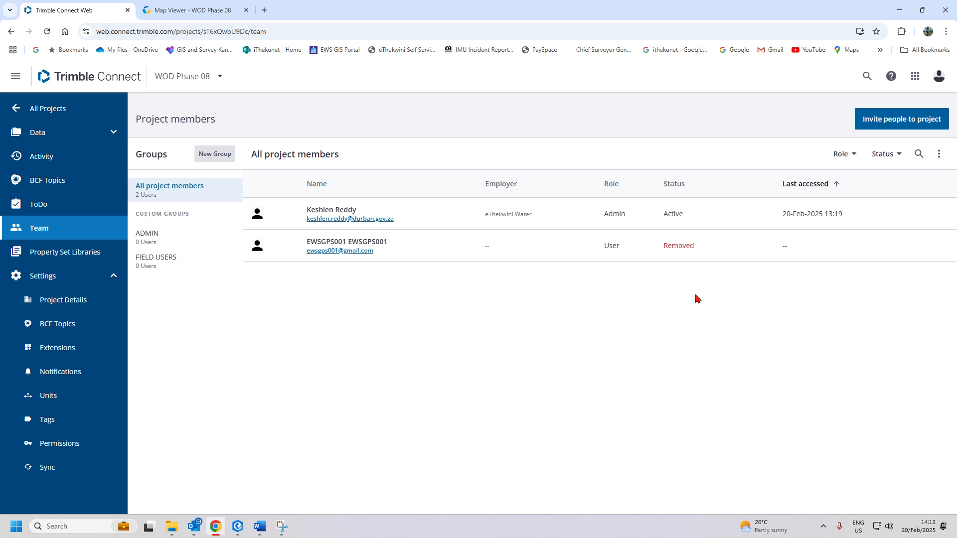
- Add the project's existing eThekwini Water admin to the ADMIN group by searching their name
{"action": "left_click", "coordinate": [184, 243]}
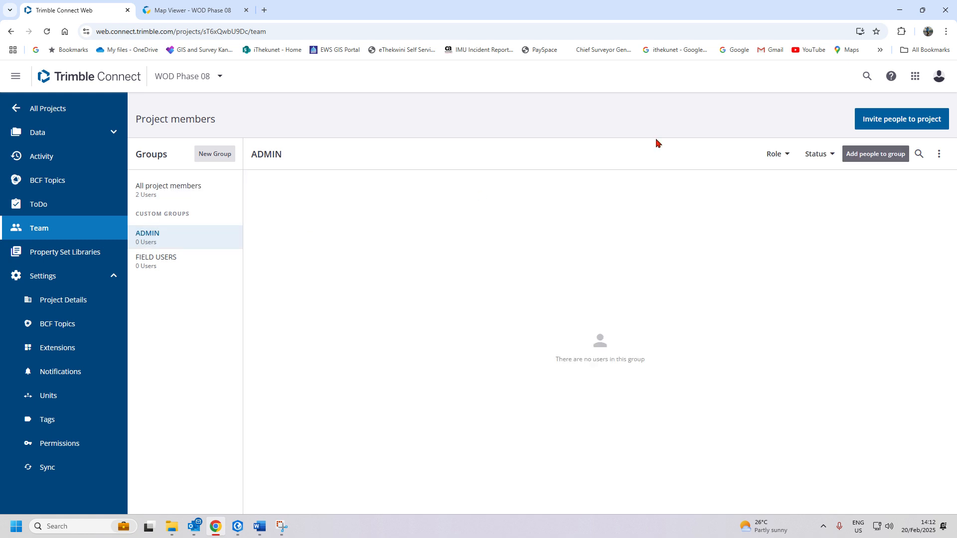
{"action": "left_click", "coordinate": [877, 164]}
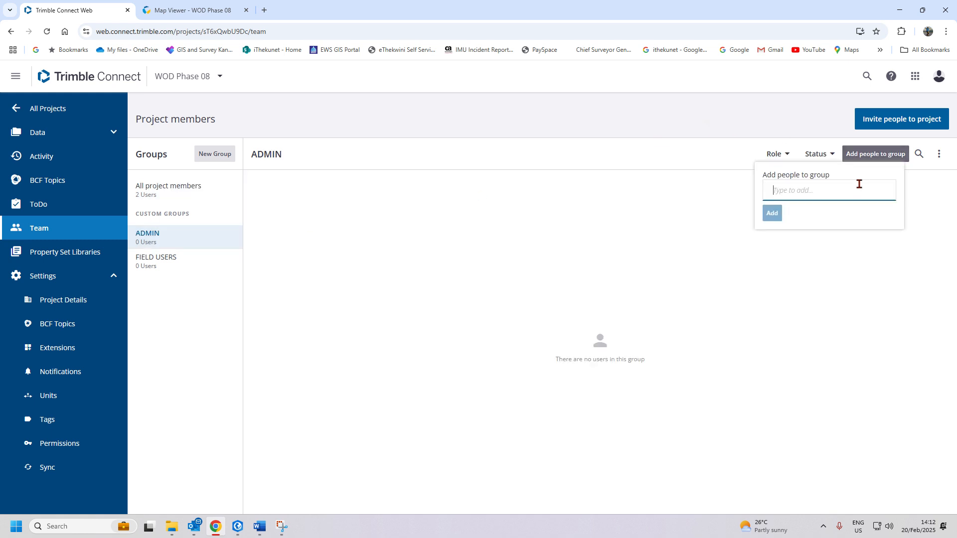
{"action": "type", "text": "KES"}
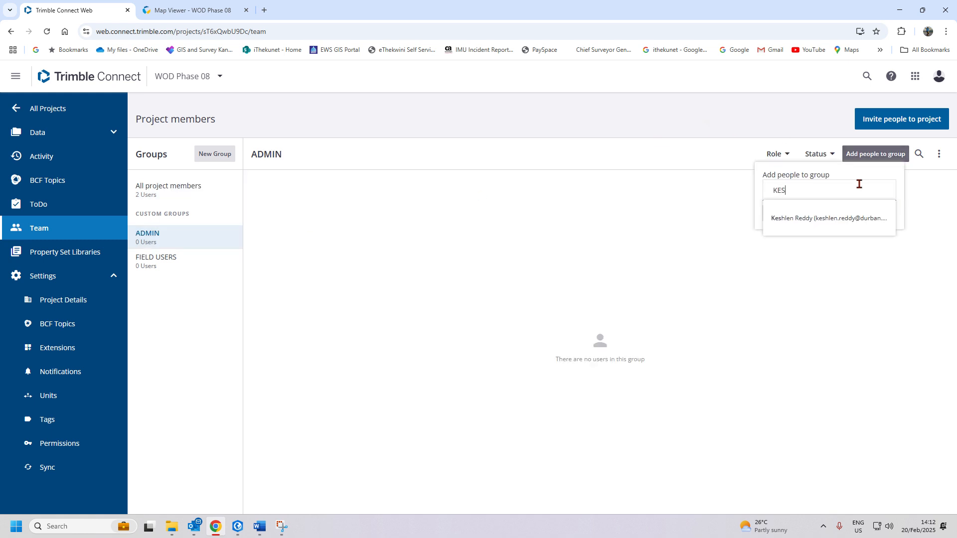
{"action": "left_click", "coordinate": [879, 219]}
{"action": "left_click", "coordinate": [720, 233]}
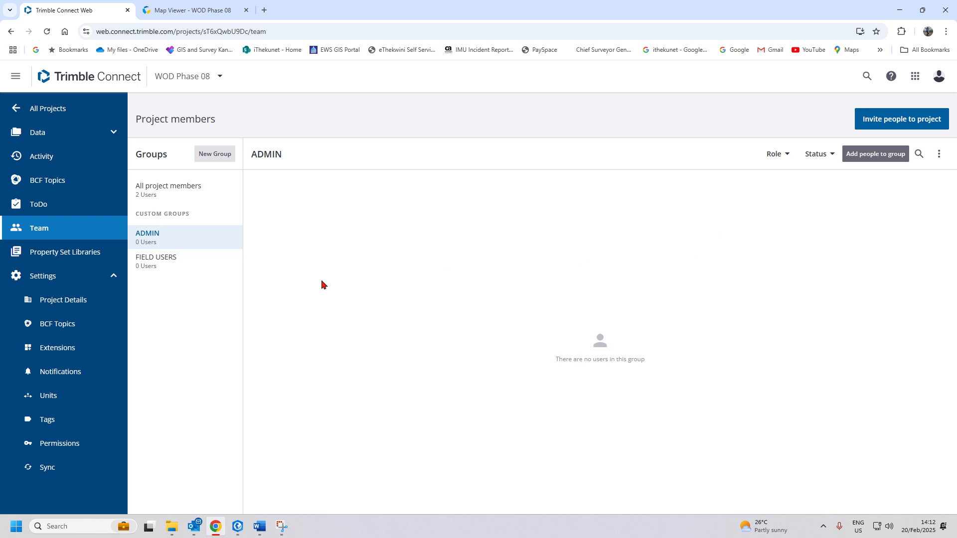
{"action": "left_click", "coordinate": [167, 199]}
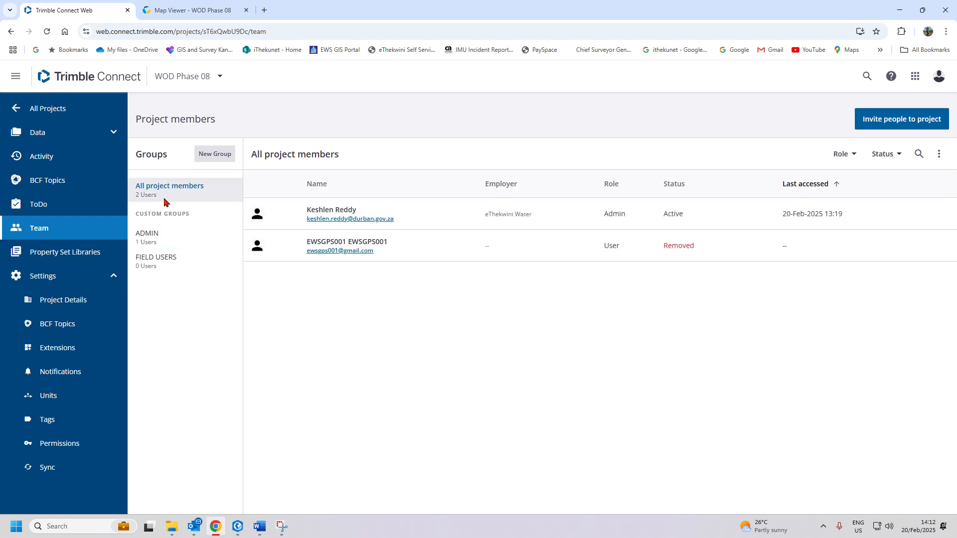
{"action": "left_click", "coordinate": [170, 237]}
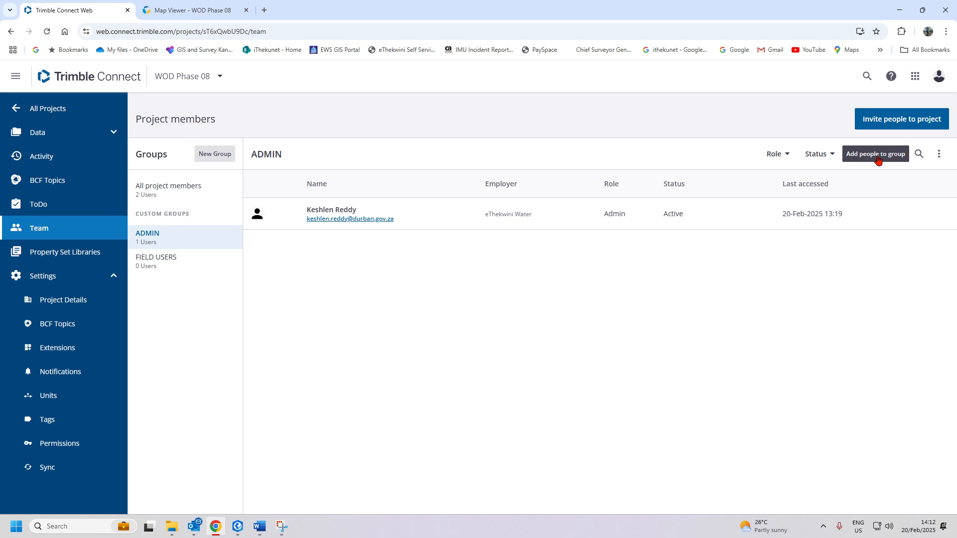
- Invite the second admin to the project by e-mail address with the Admin role
{"action": "left_click", "coordinate": [897, 119]}
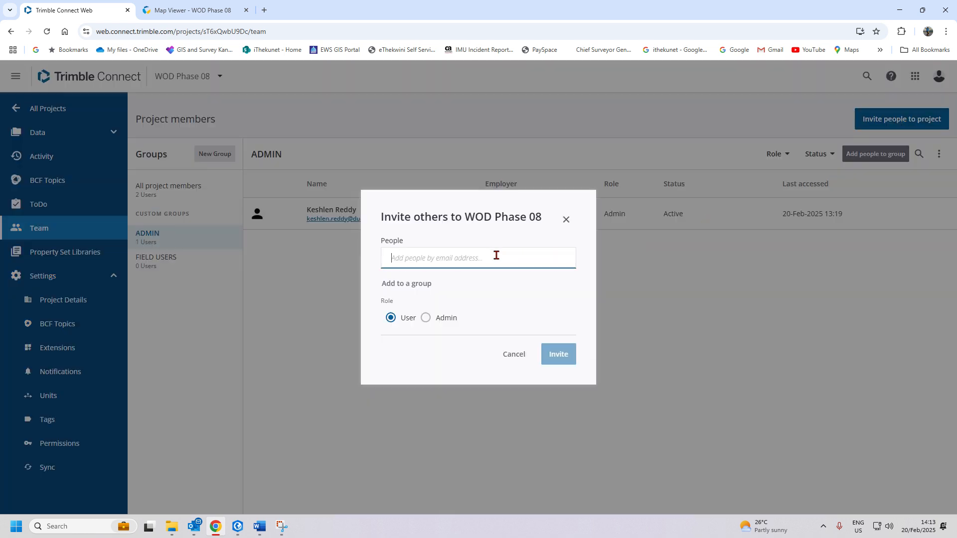
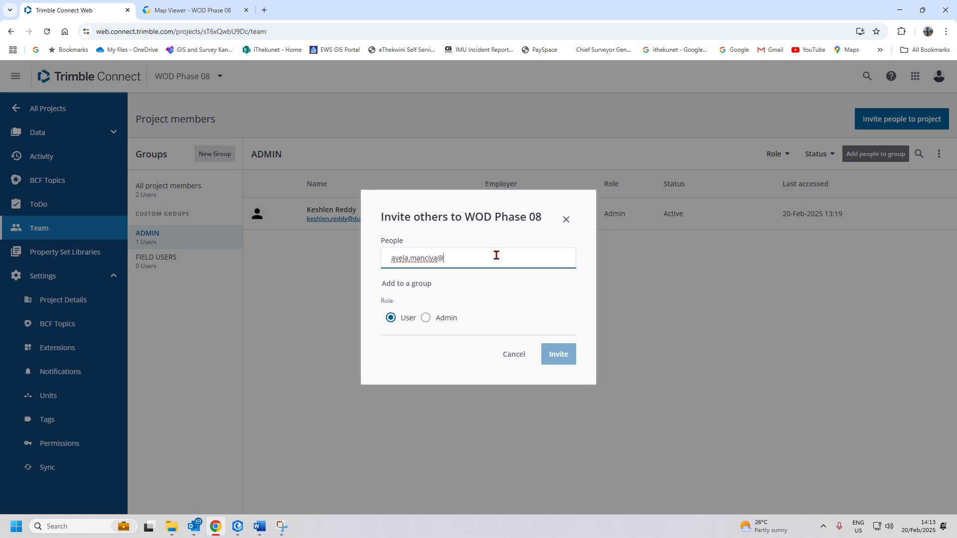
{"action": "left_click", "coordinate": [396, 284]}
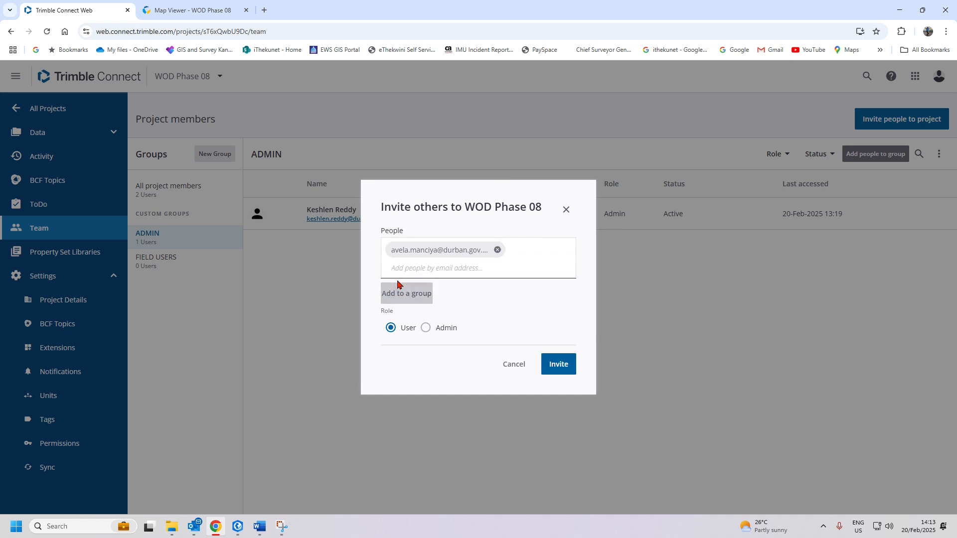
{"action": "left_click", "coordinate": [426, 328]}
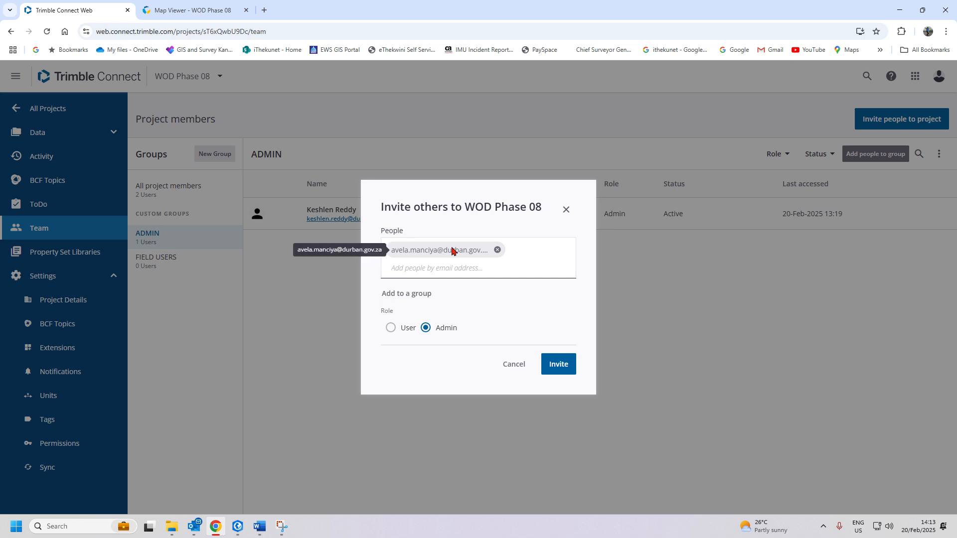
{"action": "left_click", "coordinate": [560, 371]}
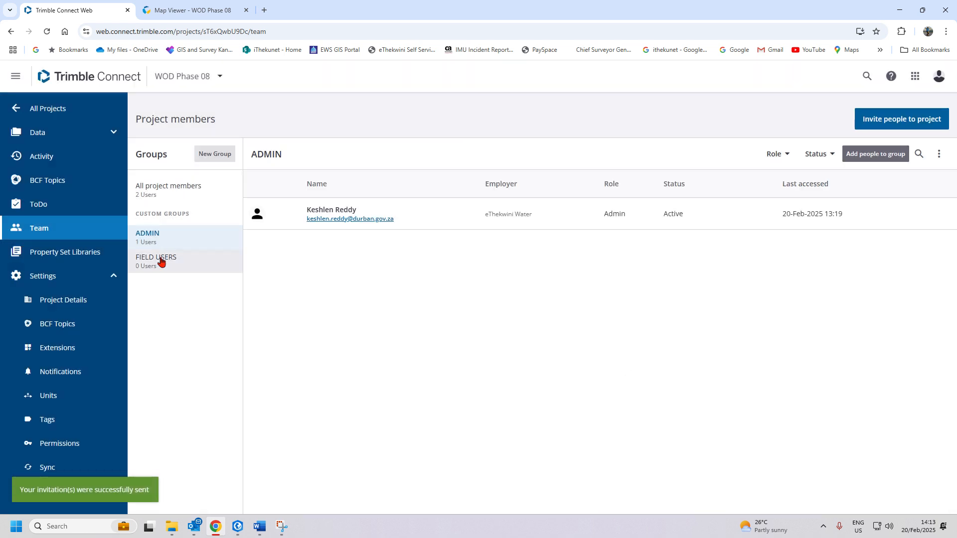
- Try adding the new admin from the ADMIN group's people field, then return to all project members
{"action": "left_click", "coordinate": [175, 193]}
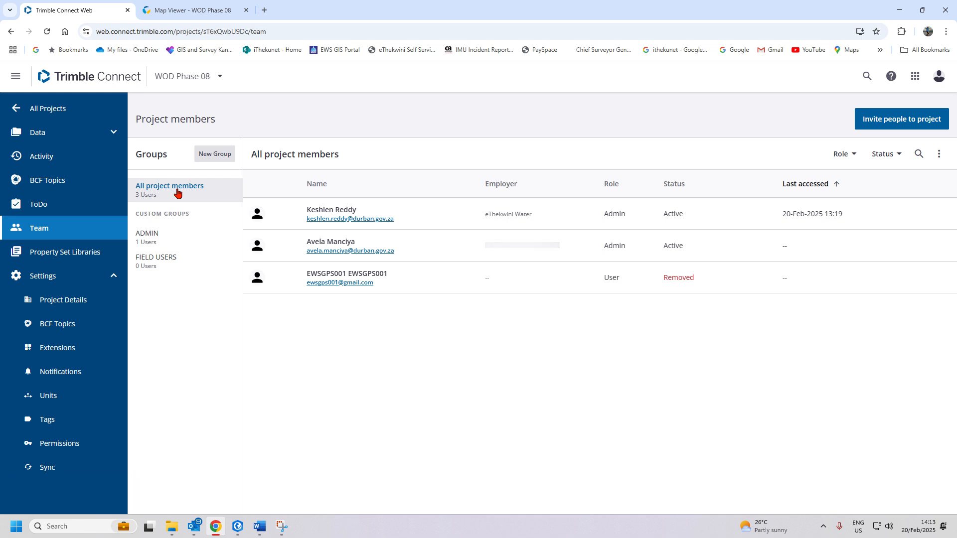
{"action": "left_click", "coordinate": [163, 241]}
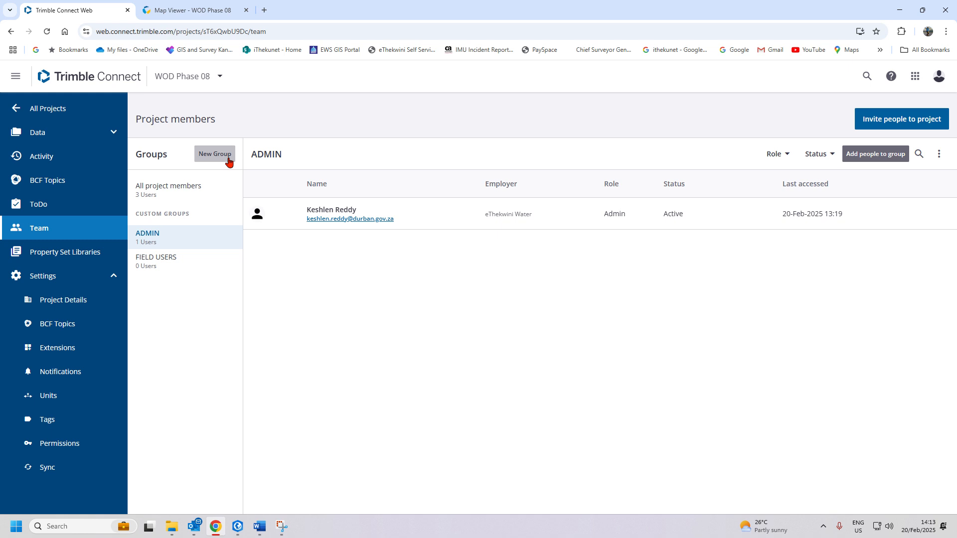
{"action": "left_click", "coordinate": [873, 154]}
{"action": "type", "text": "a"}
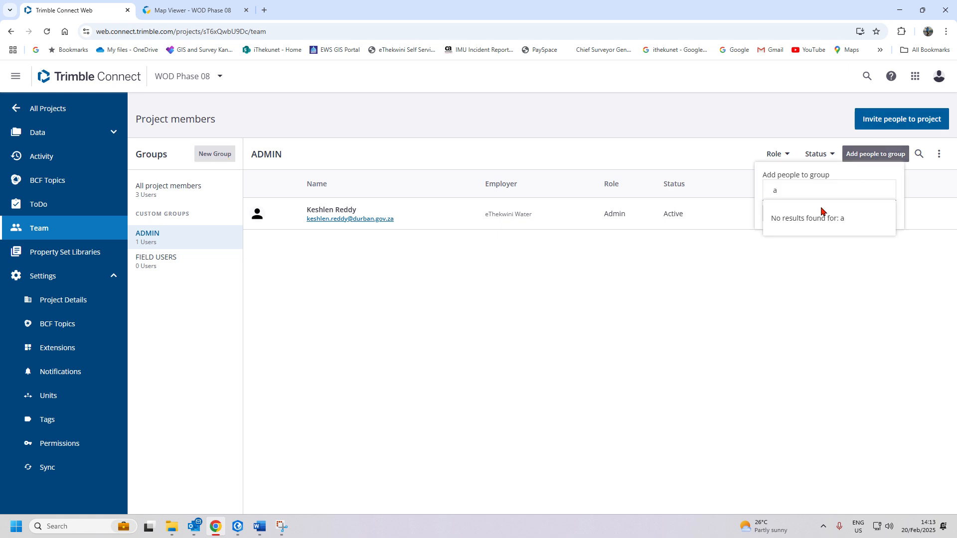
{"action": "type", "text": "v"}
{"action": "left_click", "coordinate": [761, 357]}
{"action": "left_click", "coordinate": [181, 189]}
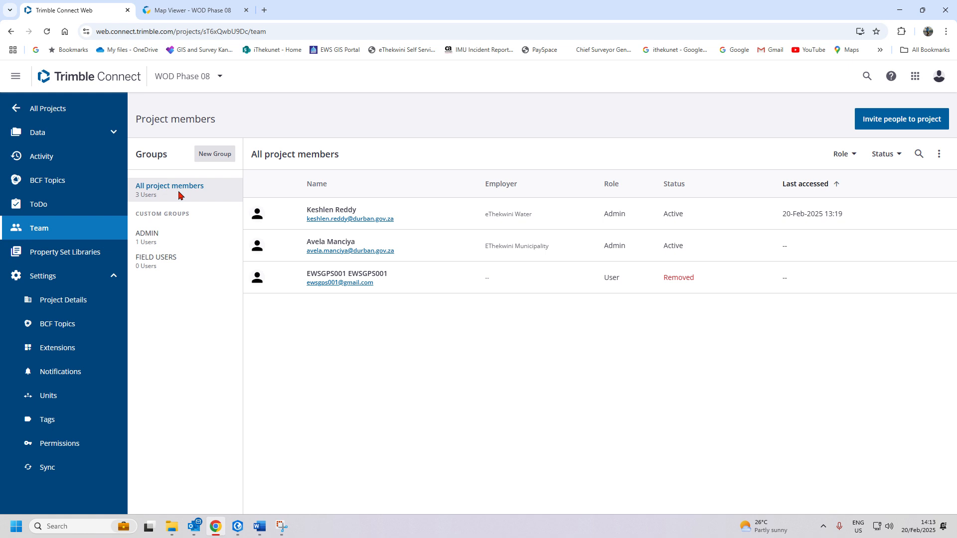
- From the second admin's member details, keep the Admin role and add them to the ADMIN group
{"action": "left_click", "coordinate": [257, 246]}
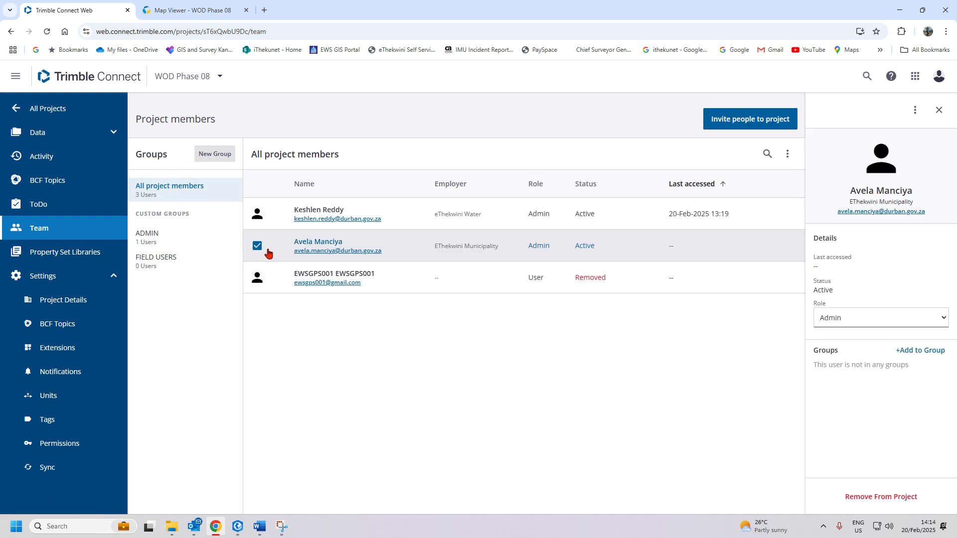
{"action": "left_click", "coordinate": [921, 350]}
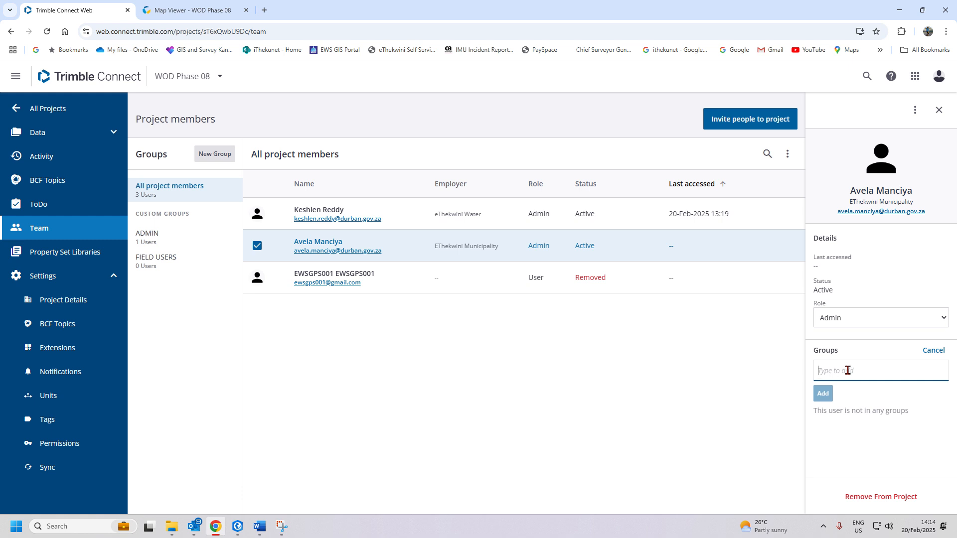
{"action": "left_click", "coordinate": [865, 324]}
{"action": "left_click", "coordinate": [865, 324]}
{"action": "left_click", "coordinate": [844, 369]}
{"action": "type", "text": "a"}
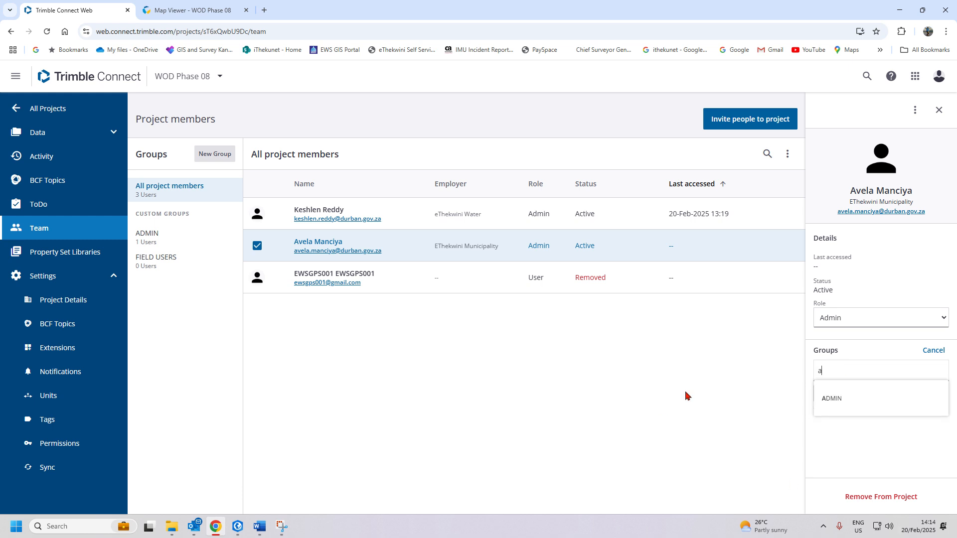
{"action": "left_click", "coordinate": [835, 400]}
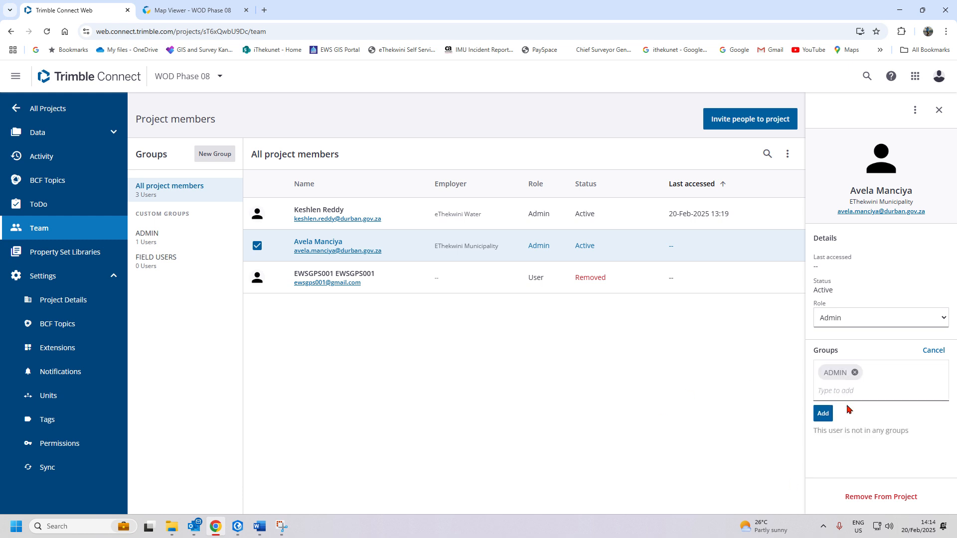
{"action": "left_click", "coordinate": [822, 414]}
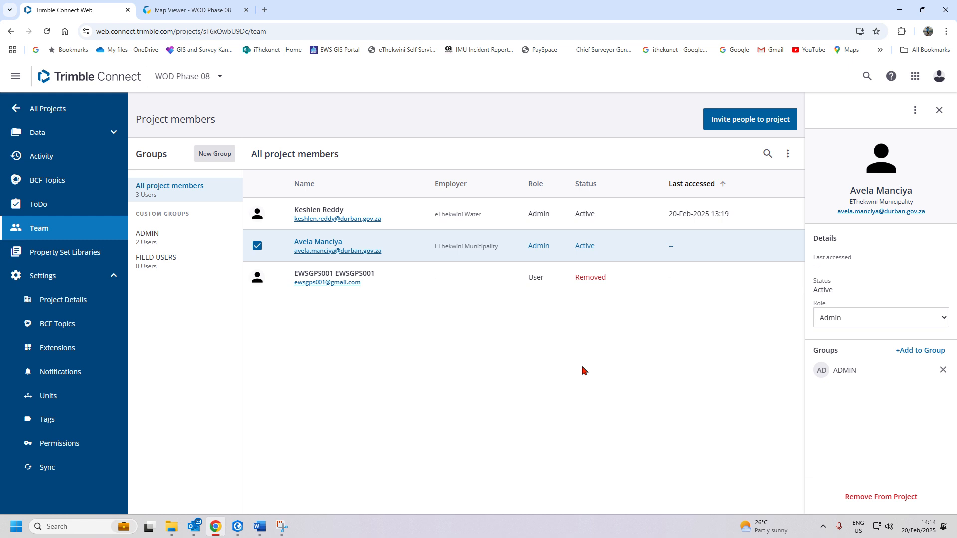
{"action": "left_click", "coordinate": [153, 241]}
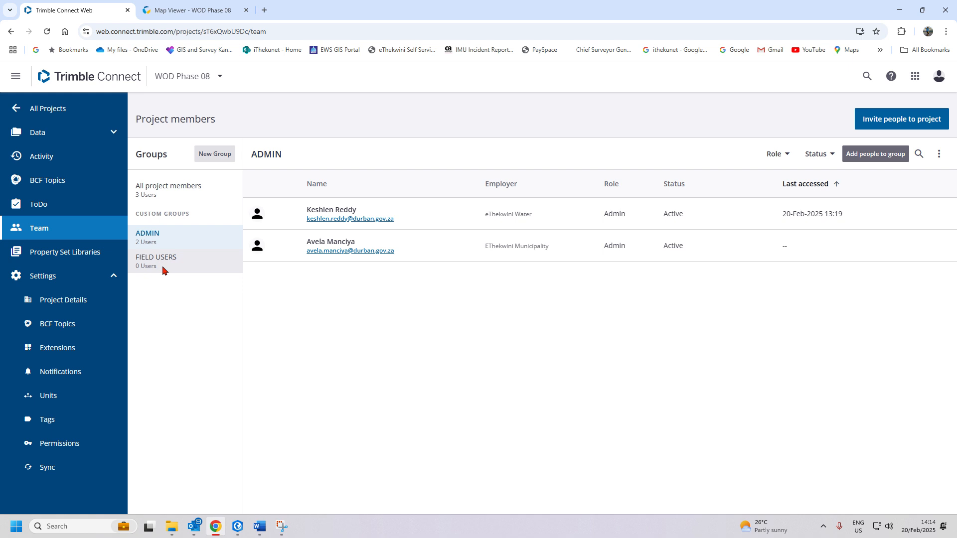
- Return to All project members to see the two active Admins and the removed User
{"action": "left_click", "coordinate": [155, 195]}
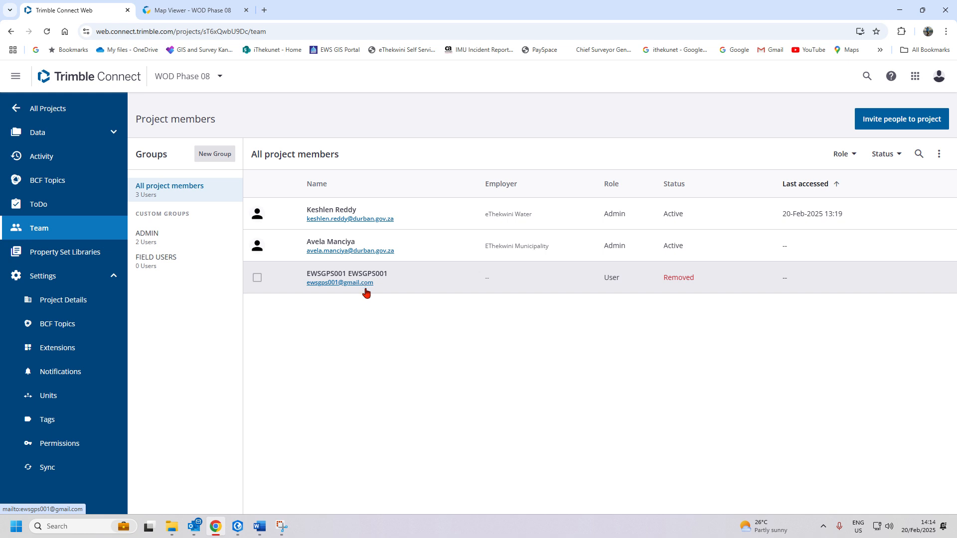
- Draft a project invitation to the FIELD USERS group with User role, entering both field users' e-mail addresses
{"action": "left_click", "coordinate": [900, 122]}
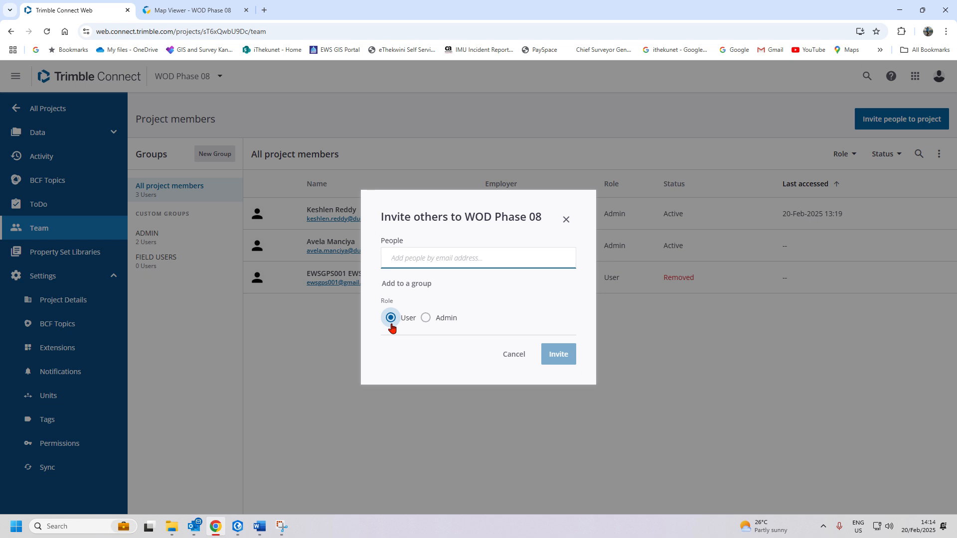
{"action": "left_click", "coordinate": [409, 284]}
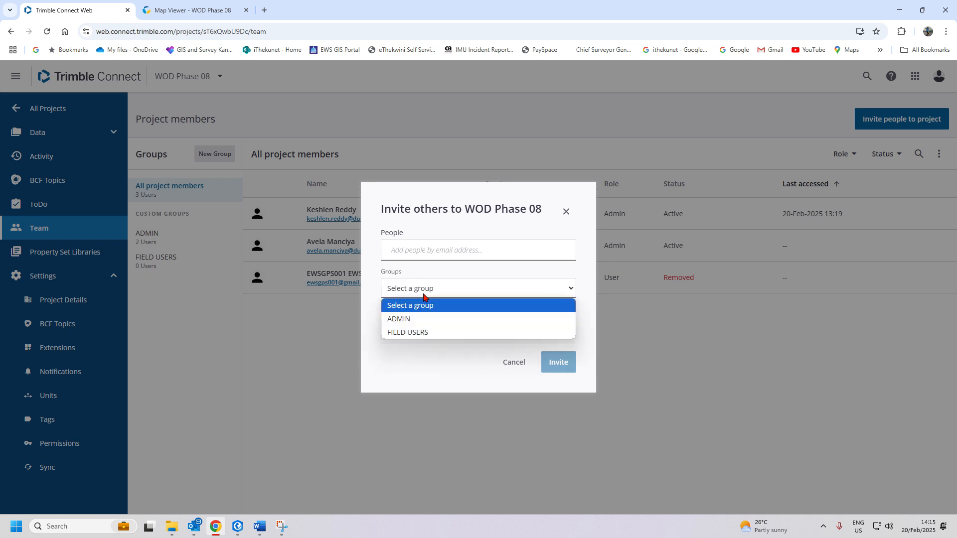
{"action": "left_click", "coordinate": [408, 332]}
{"action": "left_click", "coordinate": [429, 248]}
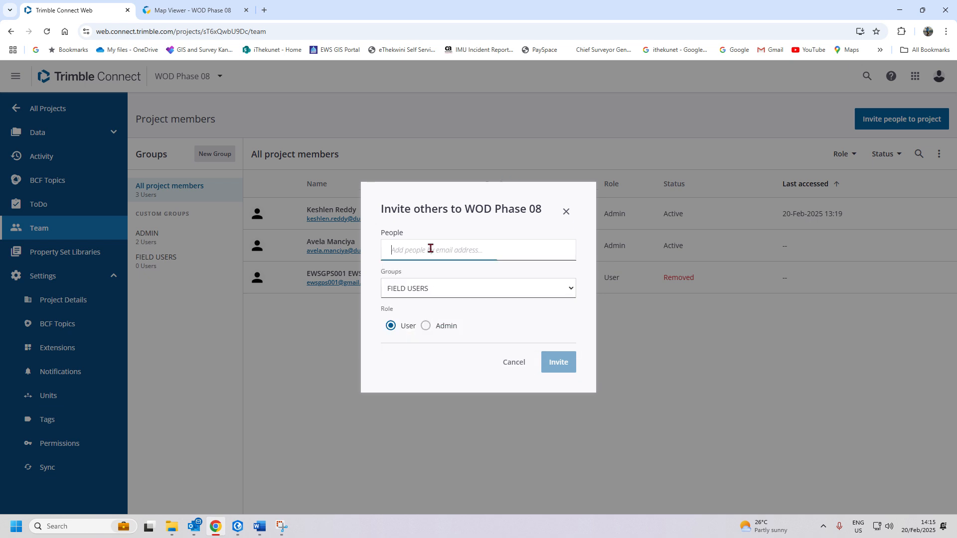
{"action": "key", "text": "Return"}
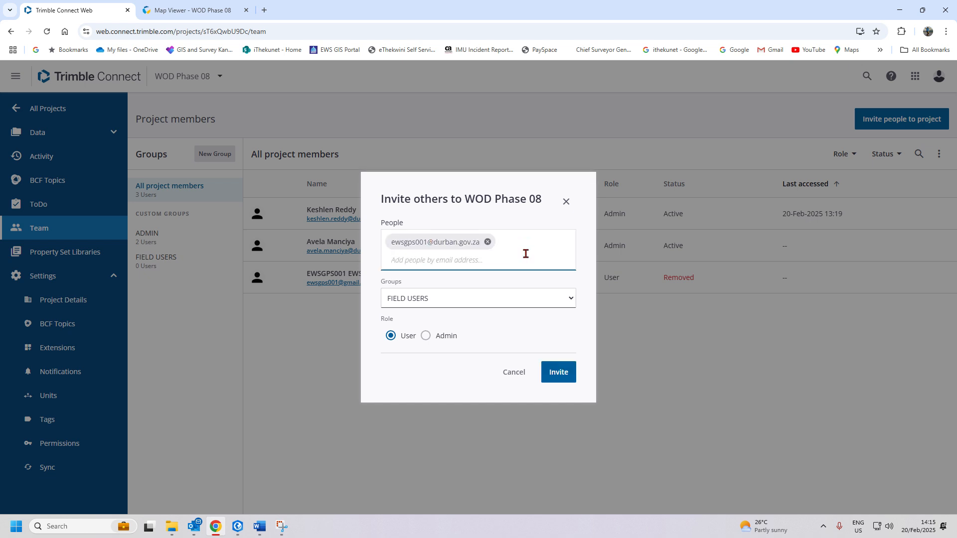
{"action": "key", "text": "Return"}
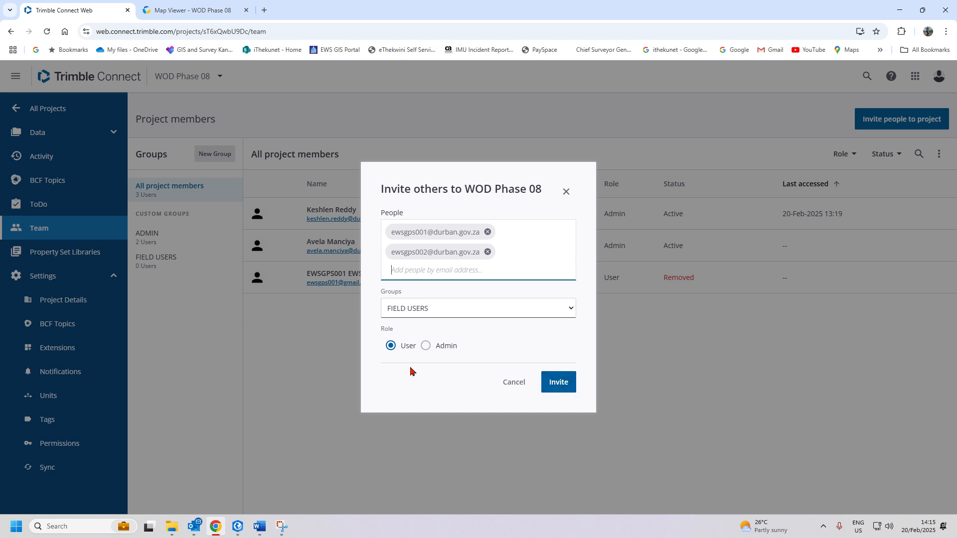
- Send the invitation so both field users join FIELD USERS as pending members
{"action": "left_click", "coordinate": [558, 385]}
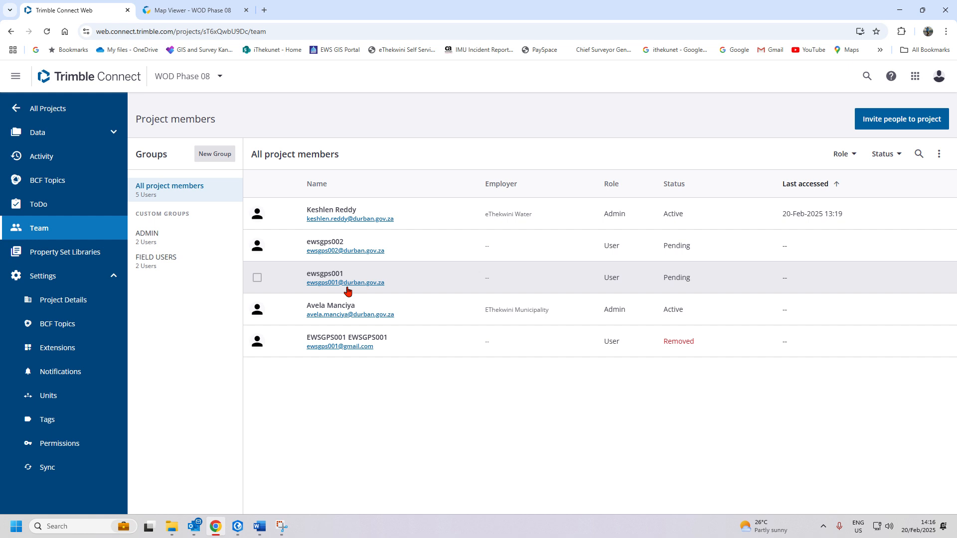
- Resend activation e-mails to both pending field users, then clear the selection
{"action": "left_click", "coordinate": [257, 245]}
{"action": "left_click", "coordinate": [259, 279]}
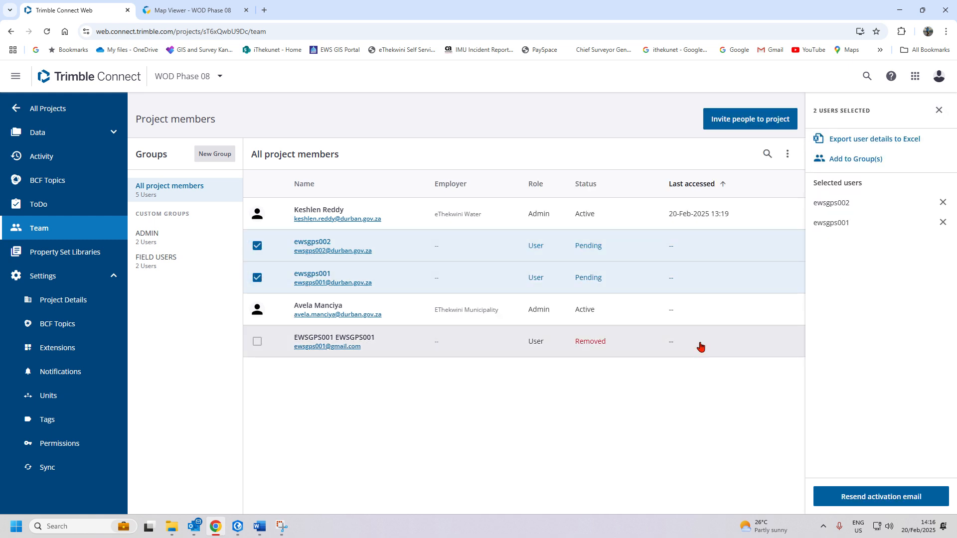
{"action": "left_click", "coordinate": [891, 506]}
{"action": "left_click", "coordinate": [938, 110]}
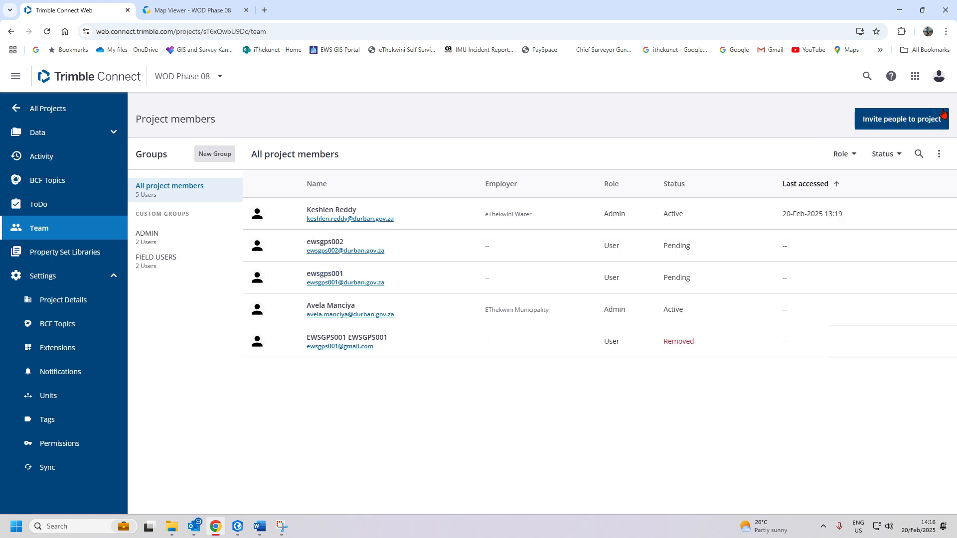
- Reselect and deselect both pending users, then open the second field user's details
{"action": "left_click", "coordinate": [257, 245]}
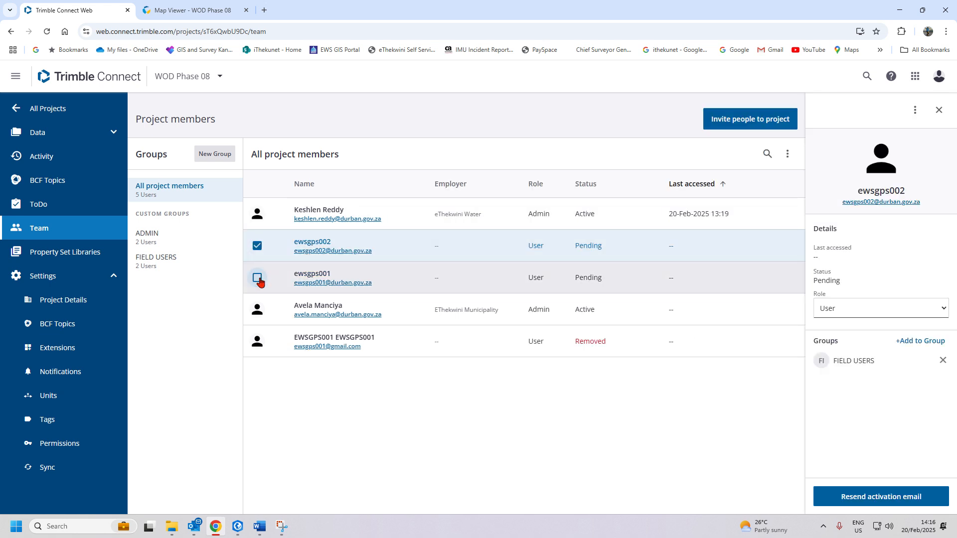
{"action": "left_click", "coordinate": [258, 278]}
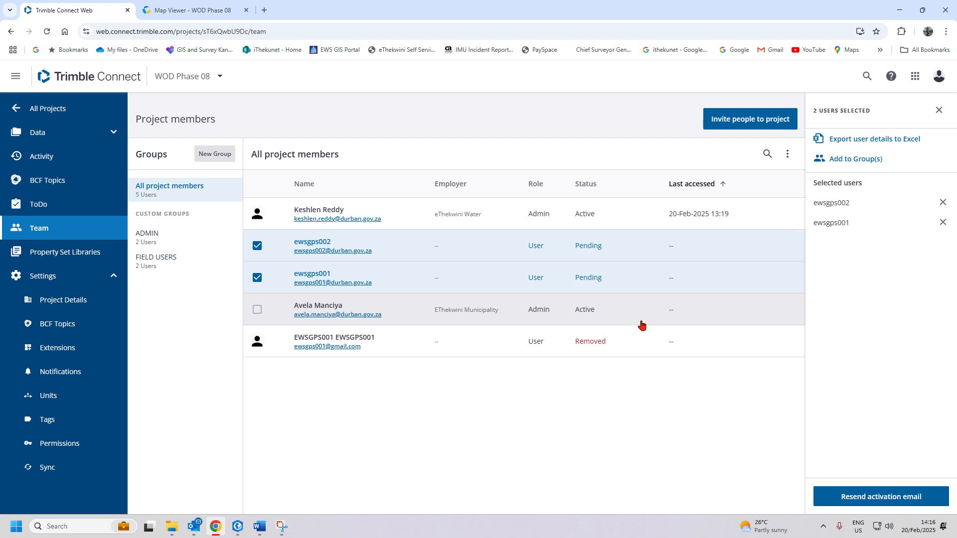
{"action": "left_click", "coordinate": [258, 245]}
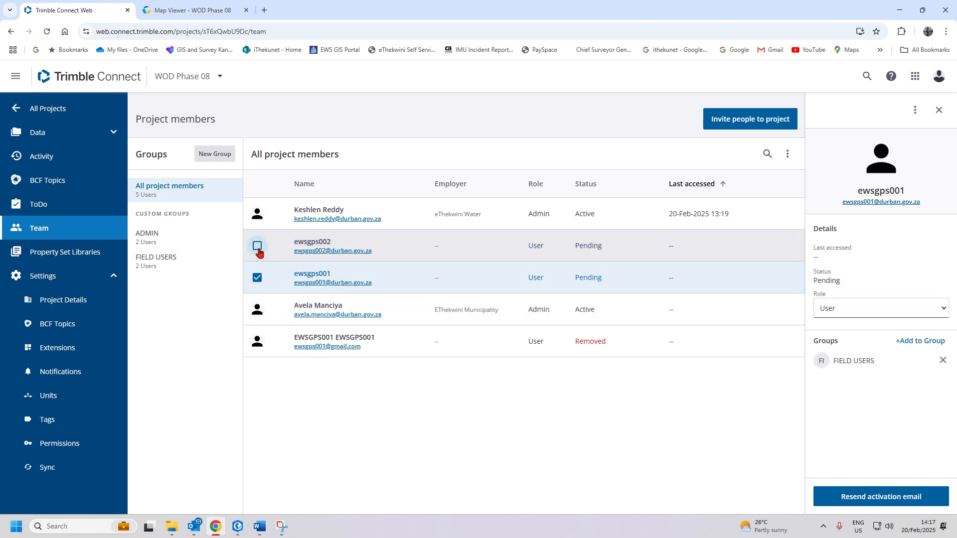
{"action": "left_click", "coordinate": [257, 277]}
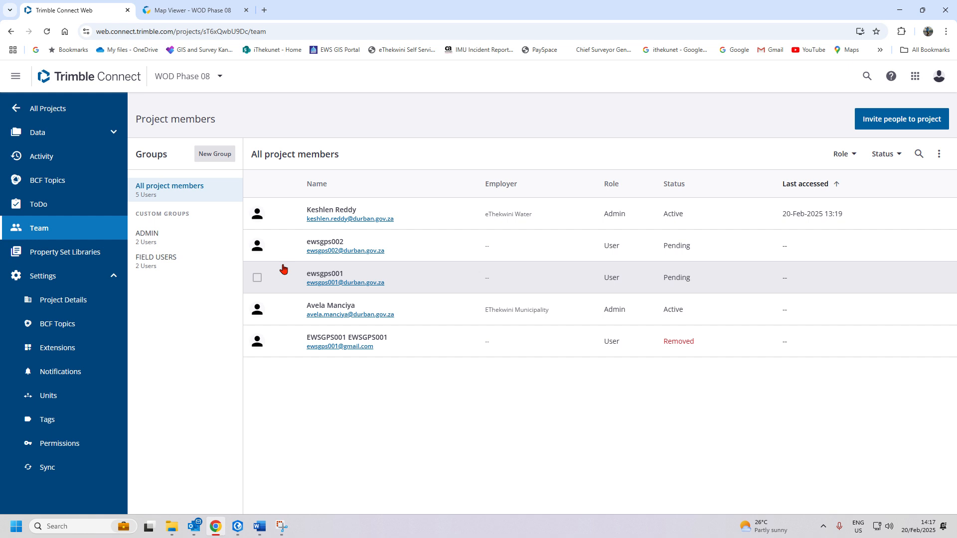
{"action": "left_click", "coordinate": [347, 247]}
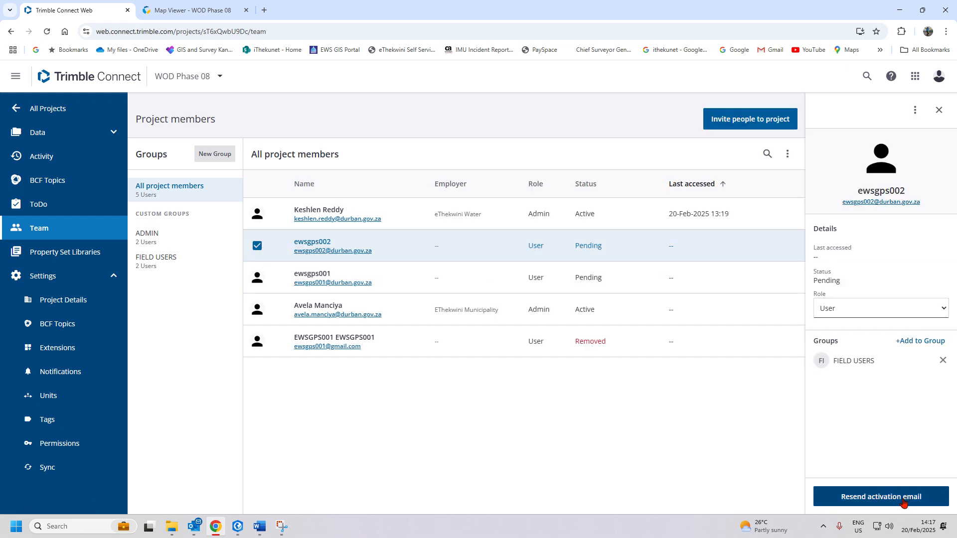
- Remove the second pending field user from the project
{"action": "left_click", "coordinate": [916, 107]}
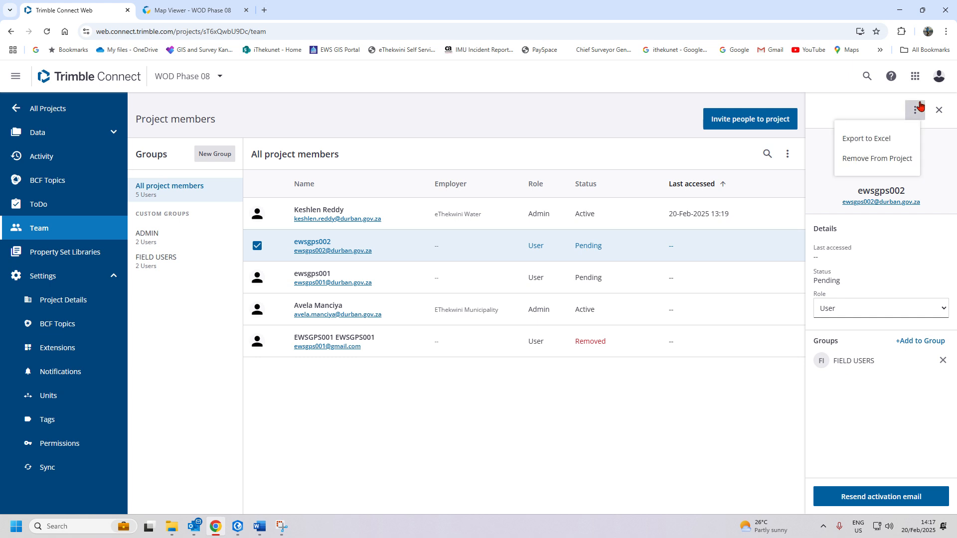
{"action": "left_click", "coordinate": [877, 159]}
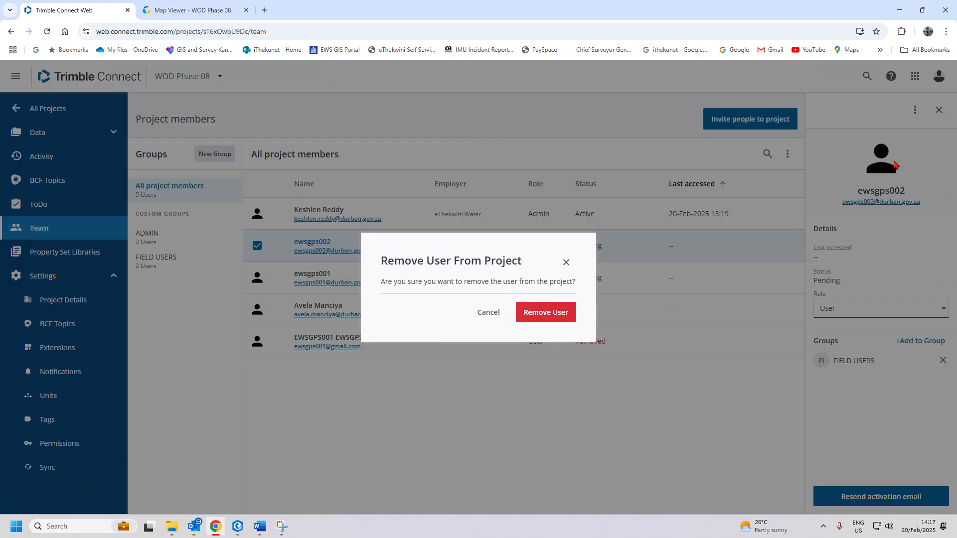
{"action": "left_click", "coordinate": [546, 314]}
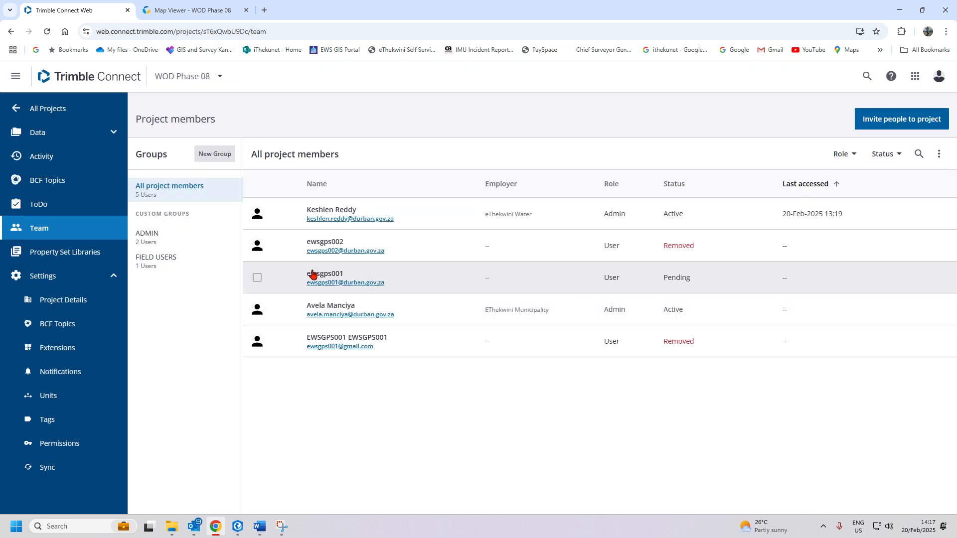
- Remove the other pending field user from the project, closing the stray Mail app
{"action": "left_click", "coordinate": [335, 283]}
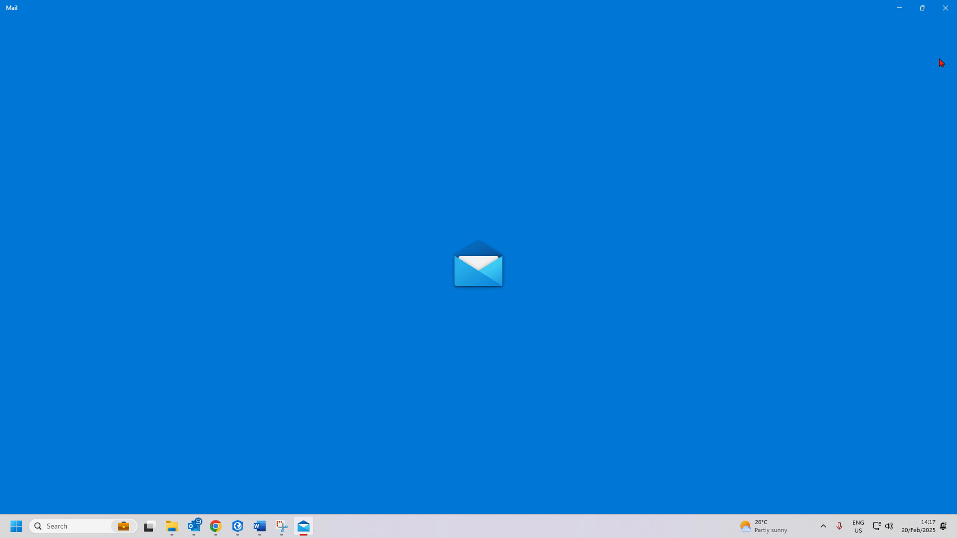
{"action": "left_click", "coordinate": [945, 8]}
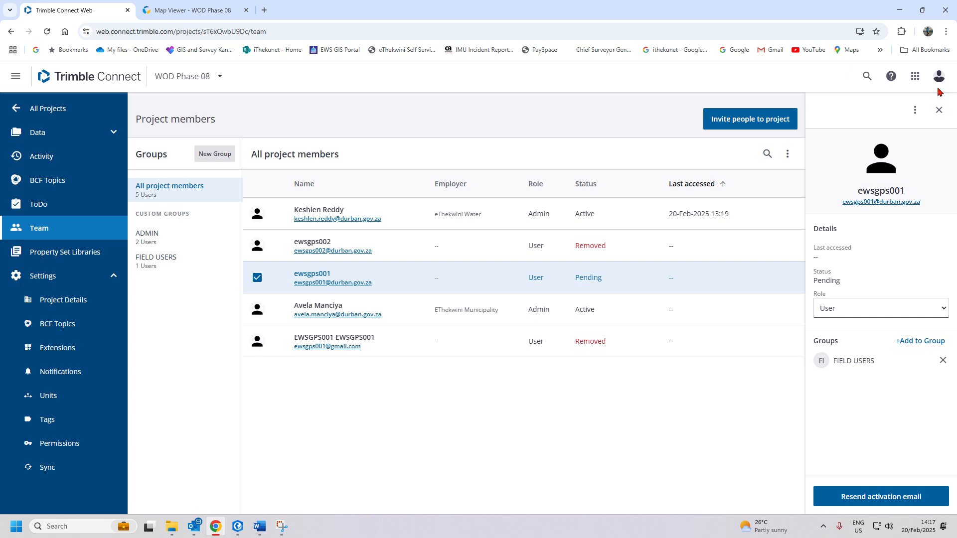
{"action": "left_click", "coordinate": [915, 110]}
{"action": "left_click", "coordinate": [880, 160]}
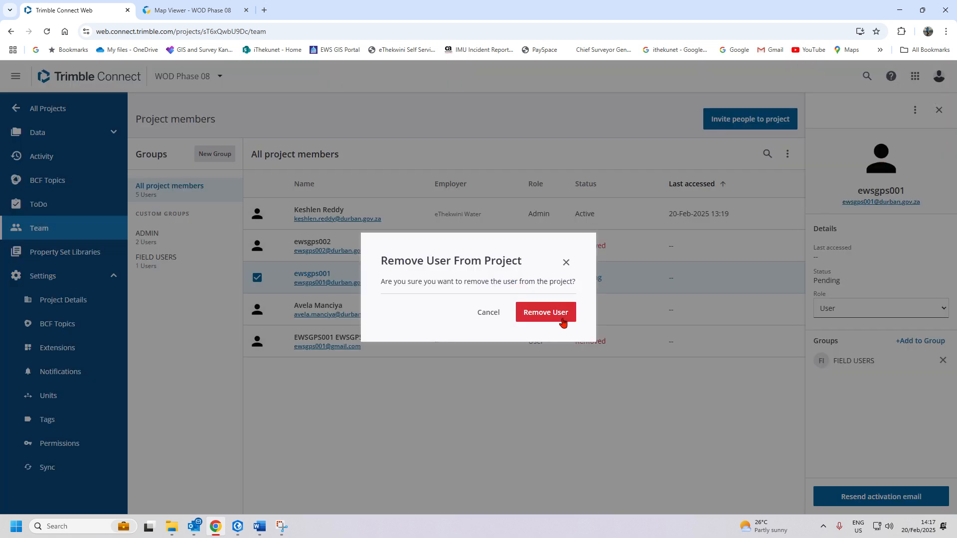
{"action": "left_click", "coordinate": [550, 312]}
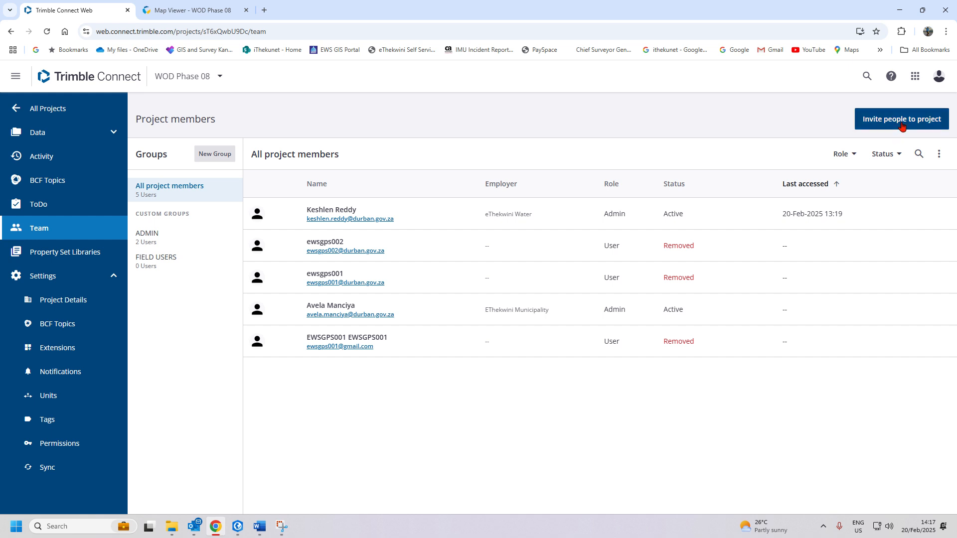
- Show all project members and cancel an invite form without inviting anyone
{"action": "left_click", "coordinate": [160, 194]}
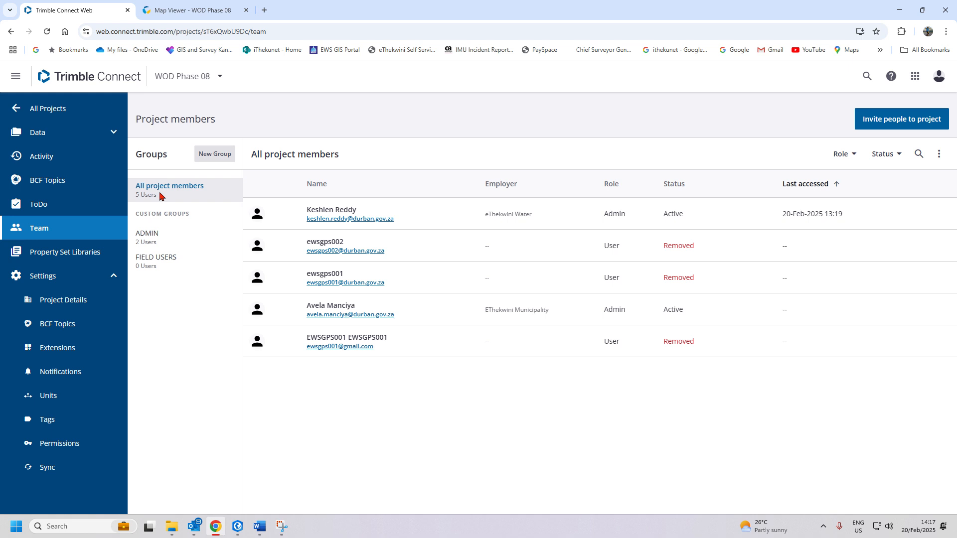
{"action": "left_click", "coordinate": [906, 120]}
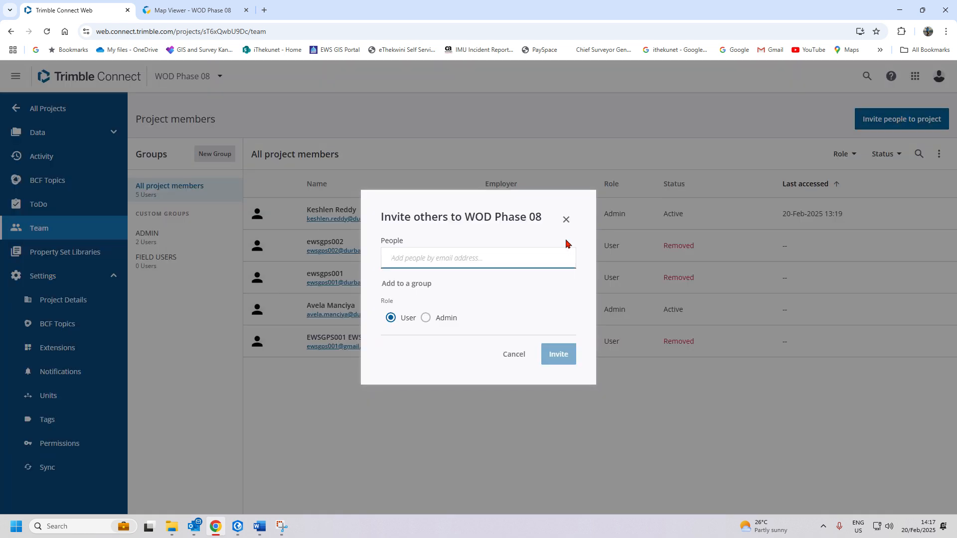
{"action": "left_click", "coordinate": [566, 219]}
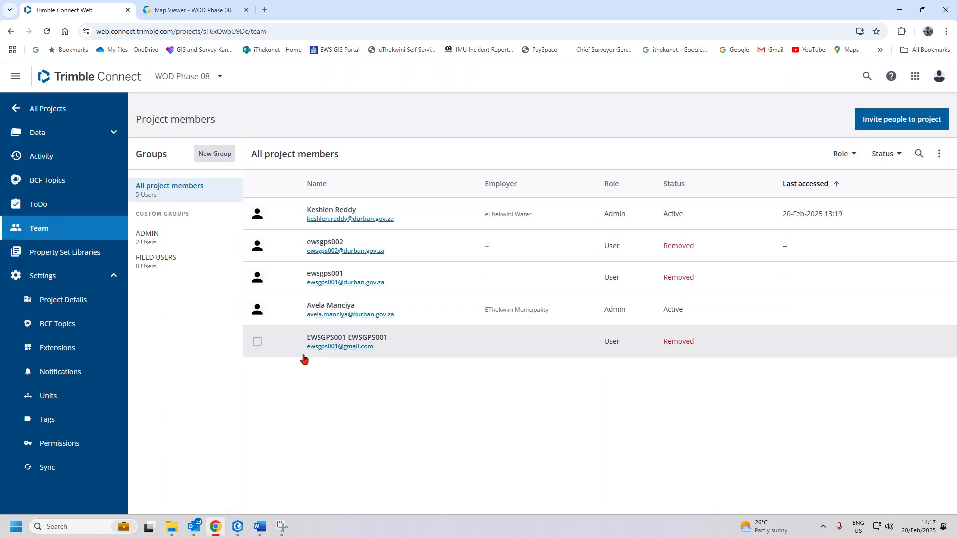
- Open the removed gmail member's details and bring up its e-mail link options
{"action": "left_click", "coordinate": [339, 346]}
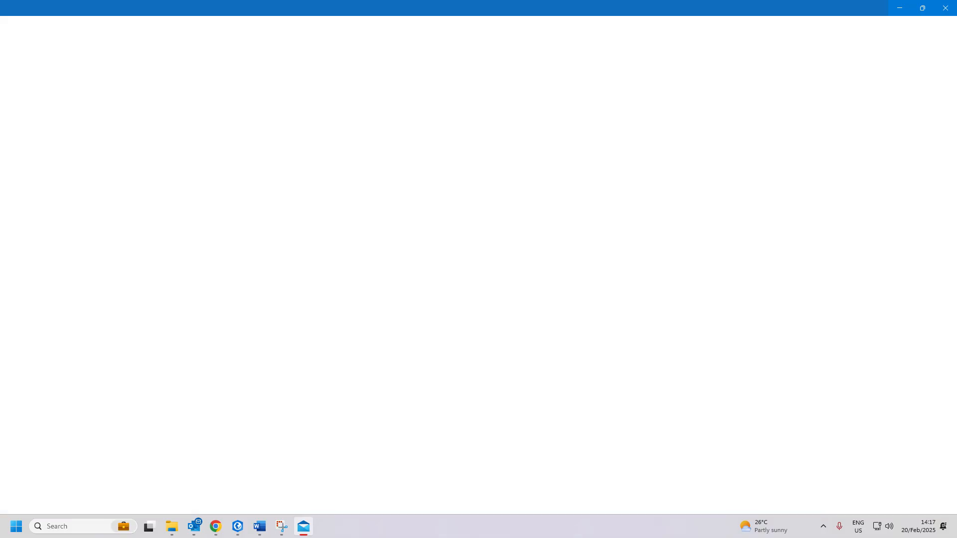
{"action": "left_click", "coordinate": [944, 8]}
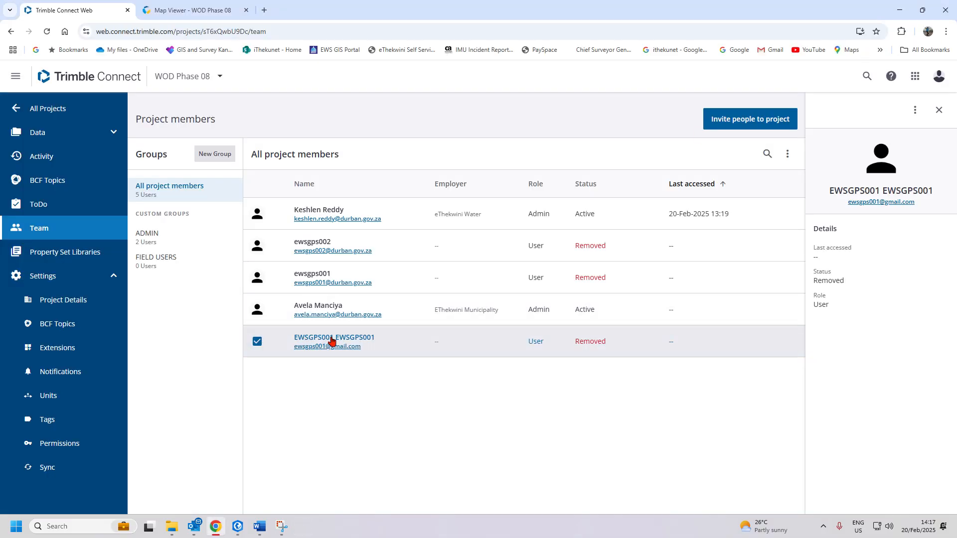
{"action": "left_click", "coordinate": [535, 343]}
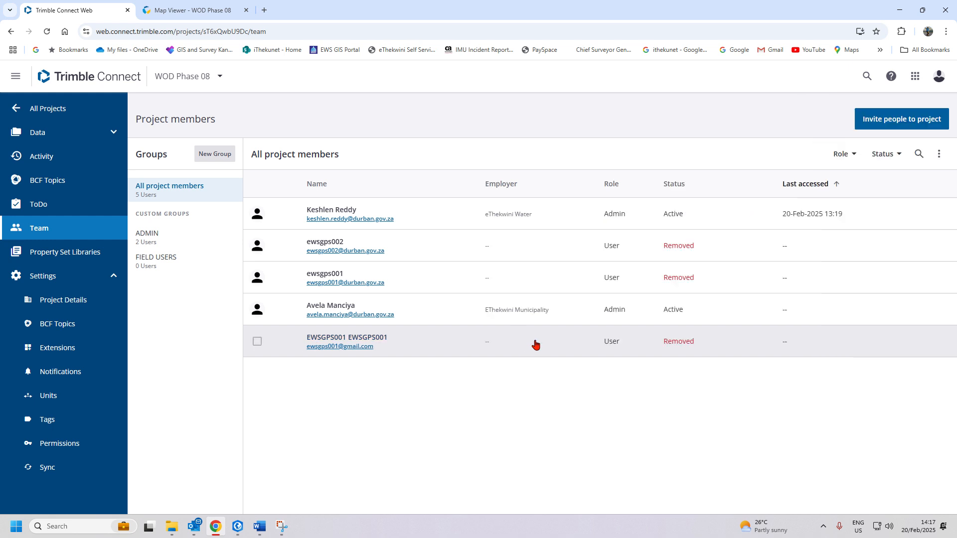
{"action": "left_click", "coordinate": [382, 337]}
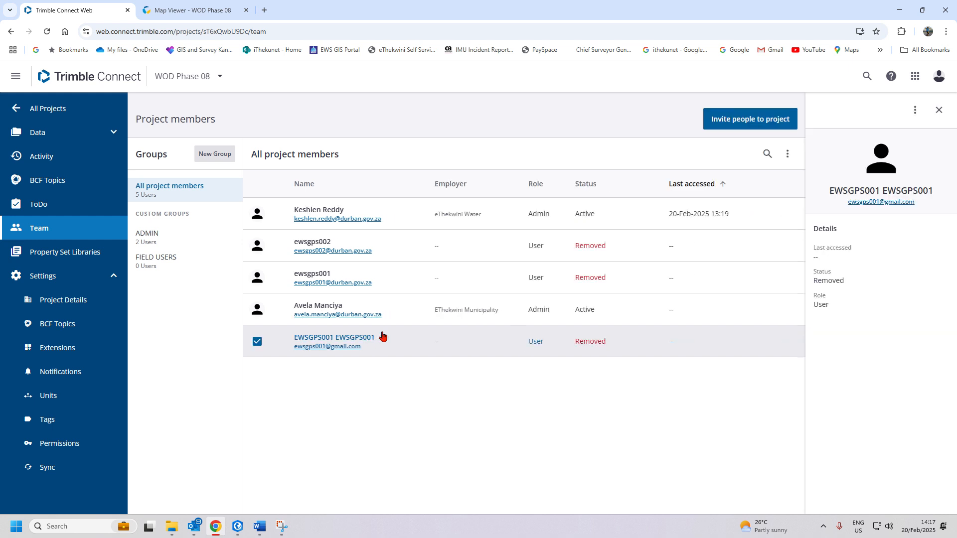
{"action": "left_click", "coordinate": [914, 110]}
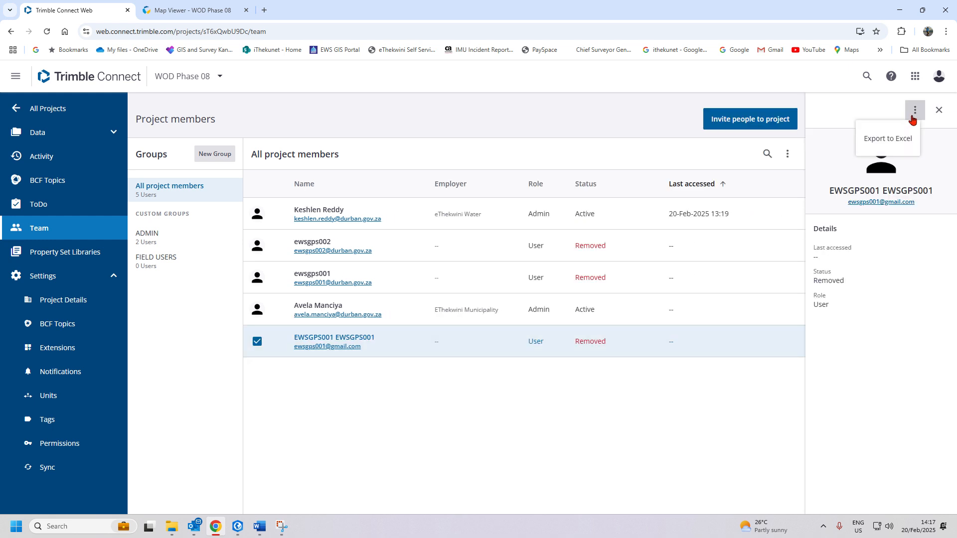
{"action": "right_click", "coordinate": [880, 205]}
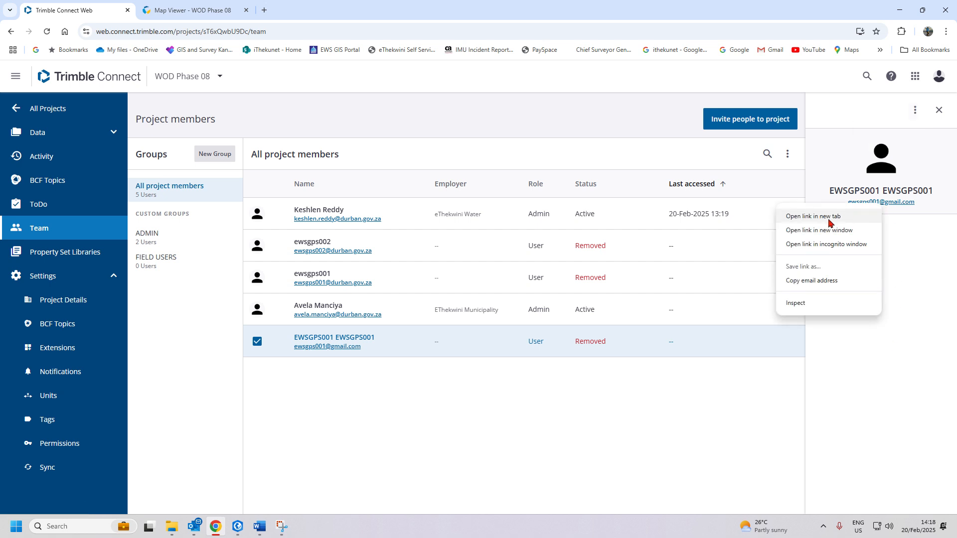
- Copy the removed member's e-mail into a new invitation assigned to the FIELD USERS group
{"action": "left_click", "coordinate": [811, 280]}
{"action": "left_click", "coordinate": [749, 120]}
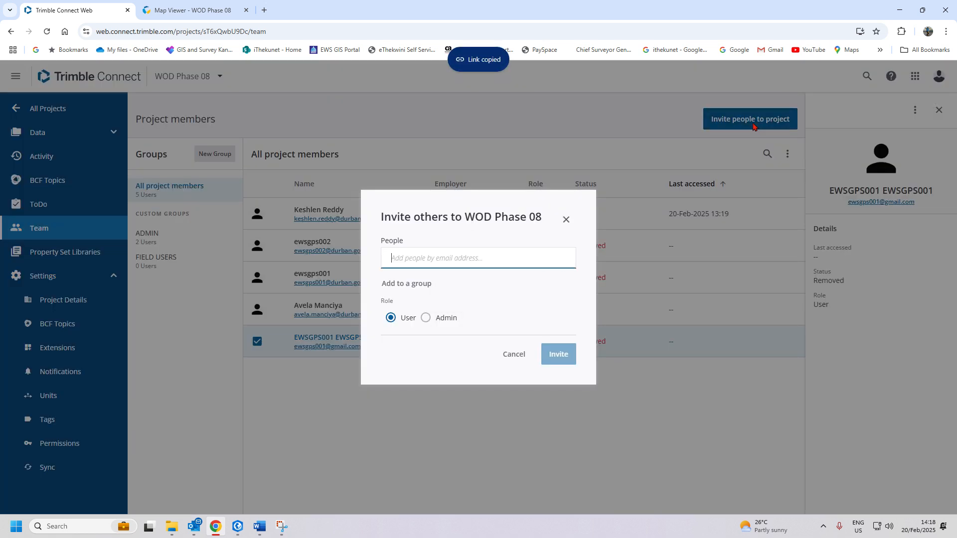
{"action": "right_click", "coordinate": [498, 265]}
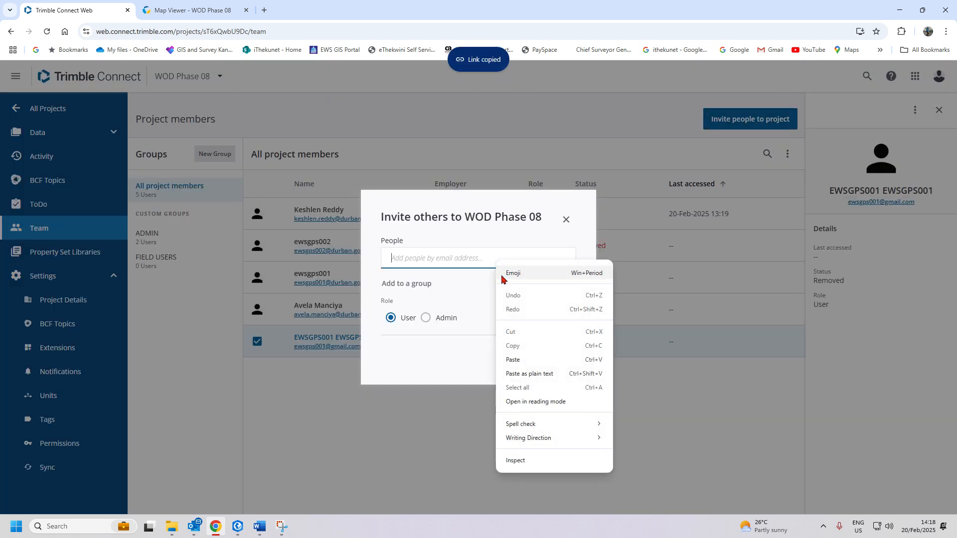
{"action": "left_click", "coordinate": [519, 358]}
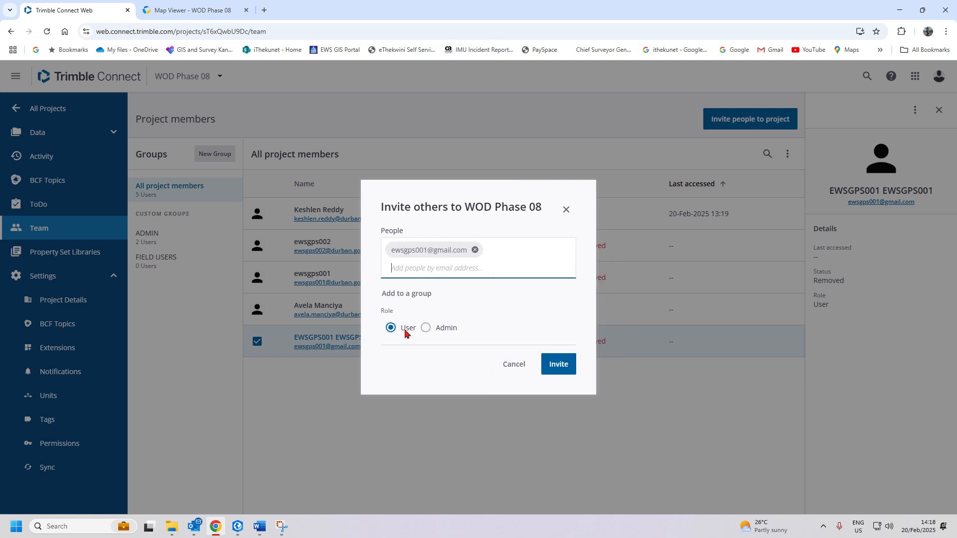
{"action": "left_click", "coordinate": [403, 295]}
{"action": "left_click", "coordinate": [416, 301]}
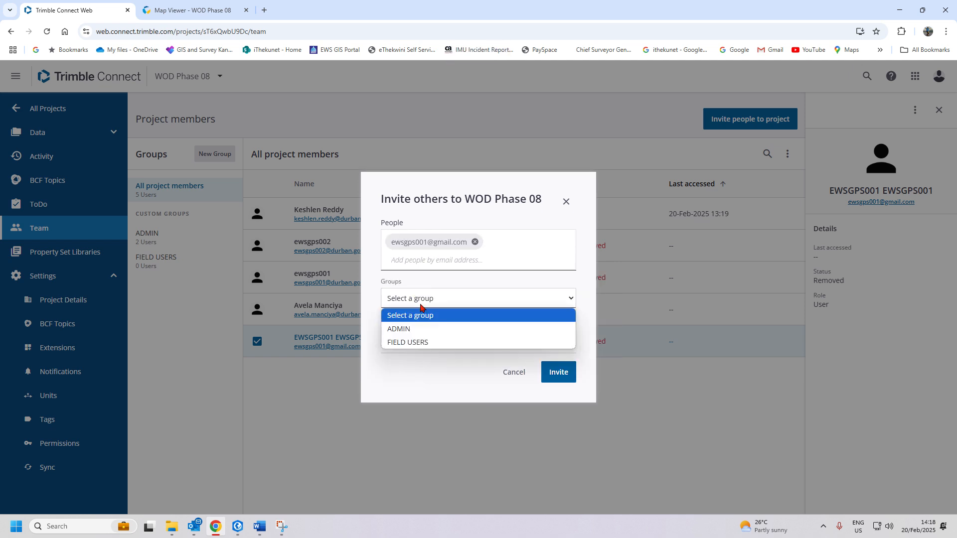
{"action": "left_click", "coordinate": [413, 342]}
- Add the second field user's gmail address as an invitee and send the invitations
{"action": "left_click", "coordinate": [470, 266]}
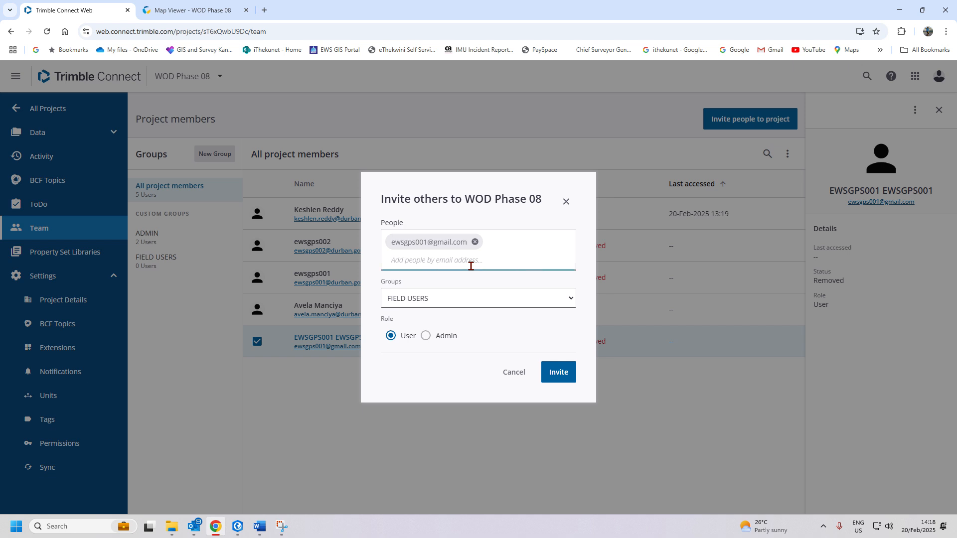
{"action": "key", "text": "Return"}
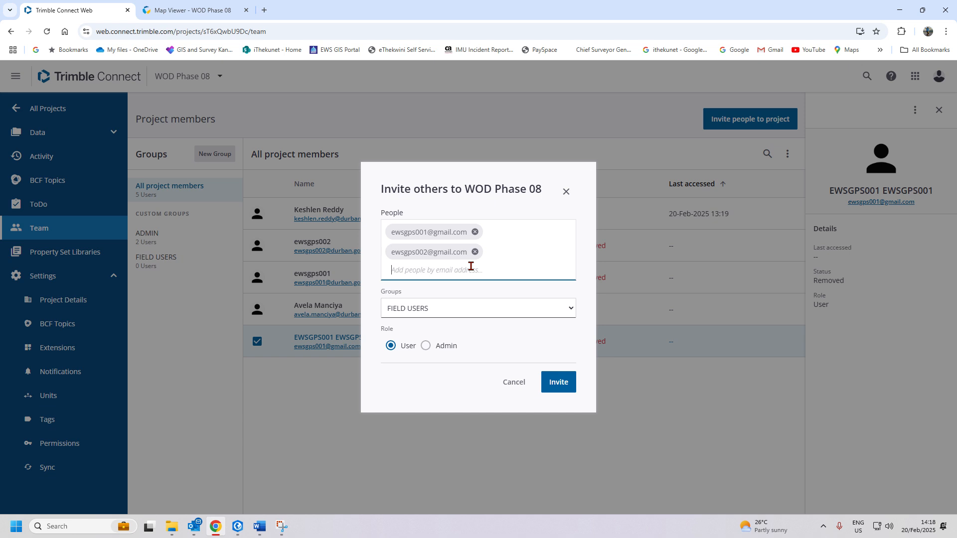
{"action": "left_click", "coordinate": [571, 389]}
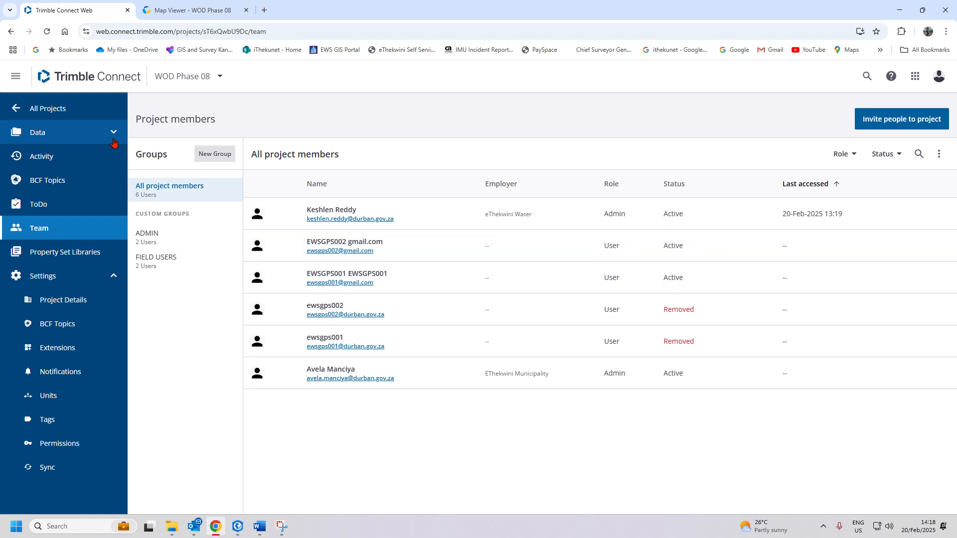
- Review the ADMIN and FIELD USERS group lists, ending on FIELD USERS with both gmail users Active
{"action": "left_click", "coordinate": [169, 264]}
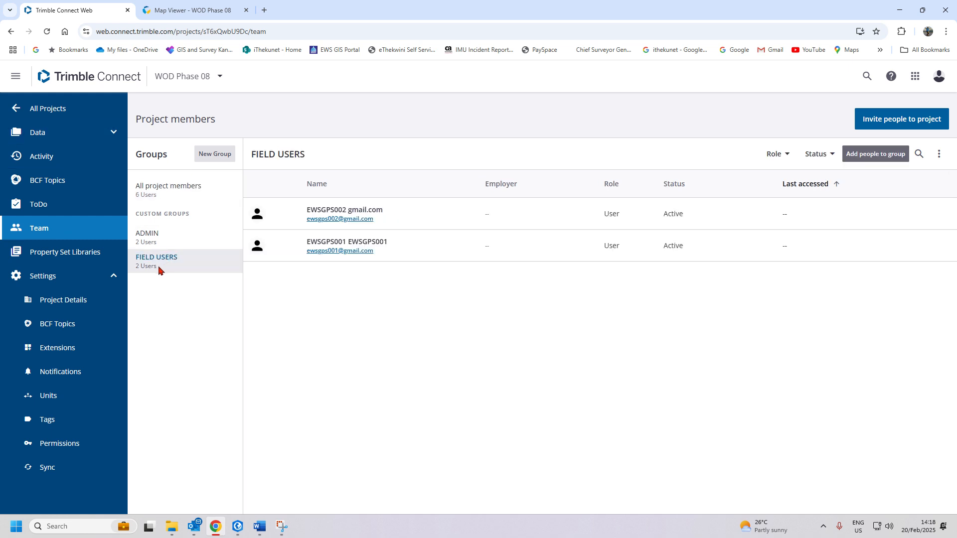
{"action": "left_click", "coordinate": [169, 240]}
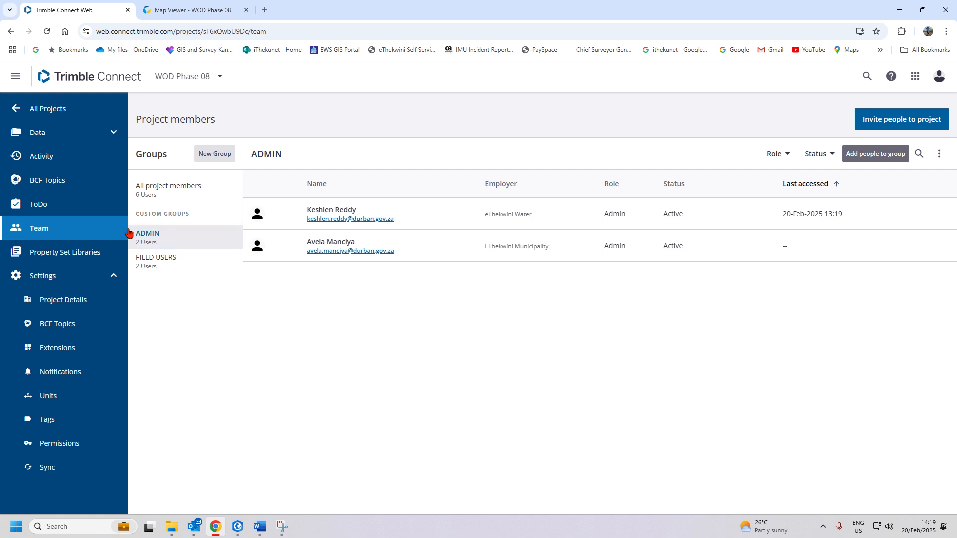
{"action": "left_click", "coordinate": [156, 258]}
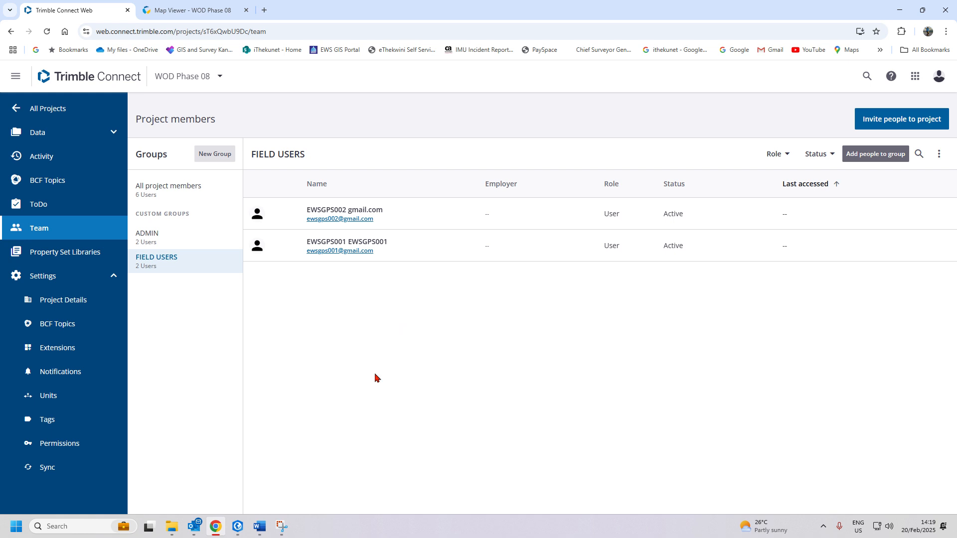
{"action": "left_click", "coordinate": [184, 10]}
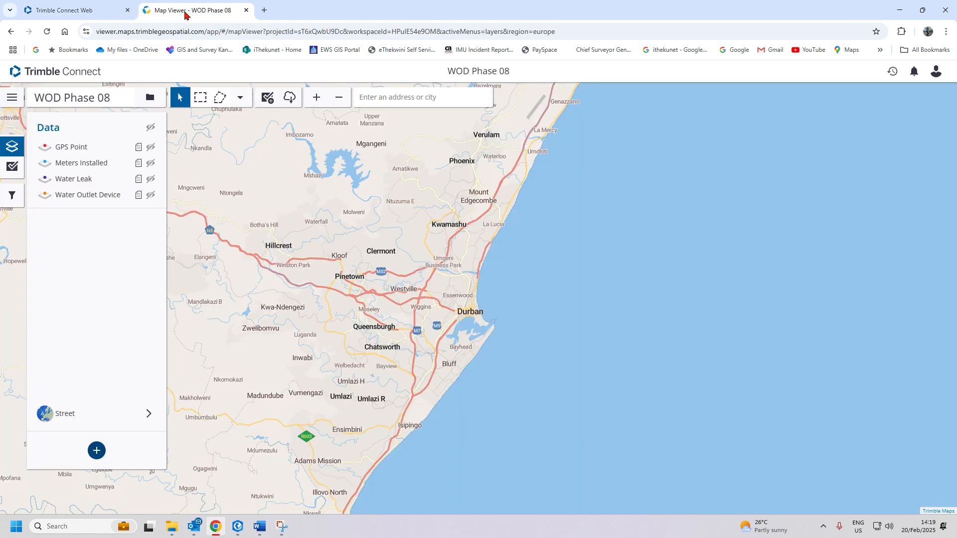
{"action": "left_click", "coordinate": [77, 11]}
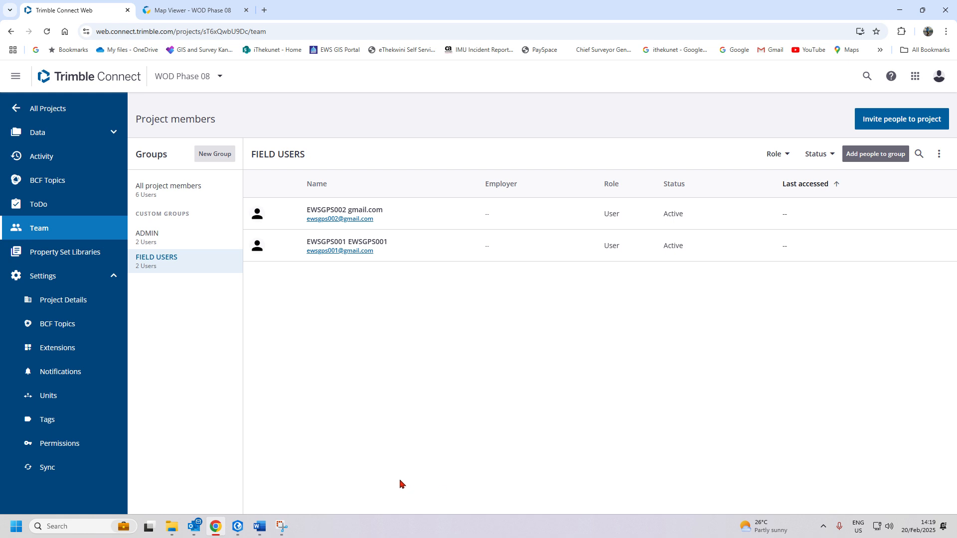